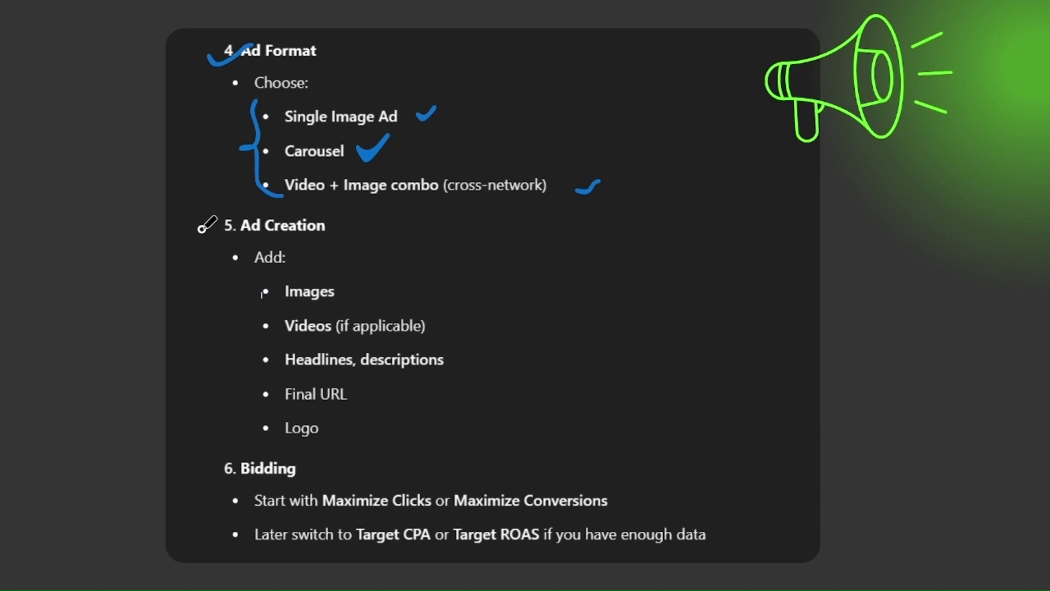
Draw blue checkmarks beside the Ad Creation heading and each of its five listed items, with a brace along the list.
{"action": "left_click_drag", "start_coordinate": [202, 229], "coordinate": [239, 219]}
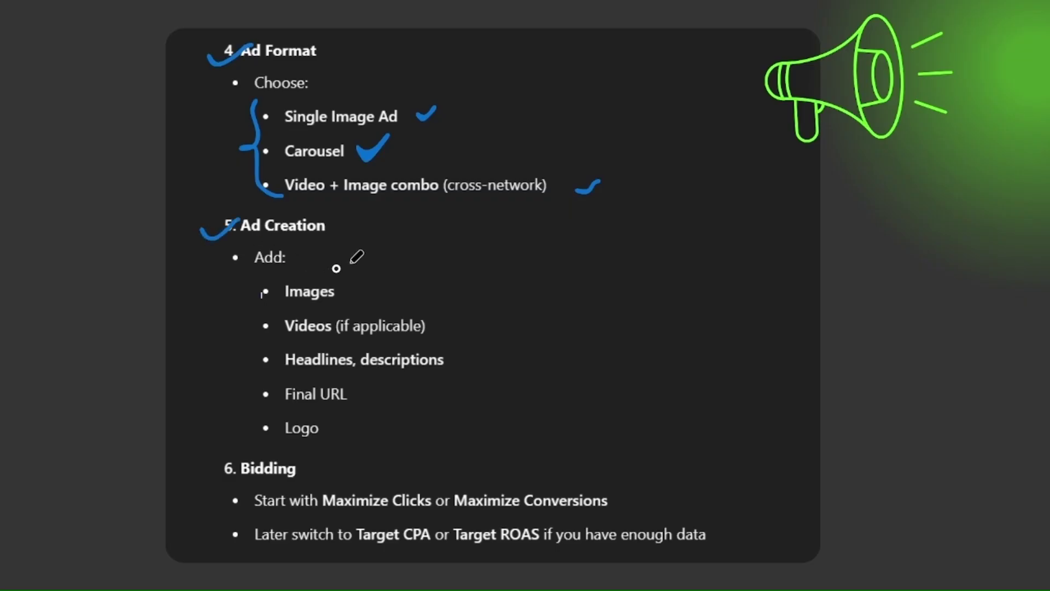
{"action": "mouse_move", "coordinate": [241, 252]}
{"action": "left_mouse_down"}
{"action": "mouse_move", "coordinate": [226, 350]}
{"action": "mouse_move", "coordinate": [255, 404]}
{"action": "mouse_move", "coordinate": [323, 428]}
{"action": "left_mouse_up"}
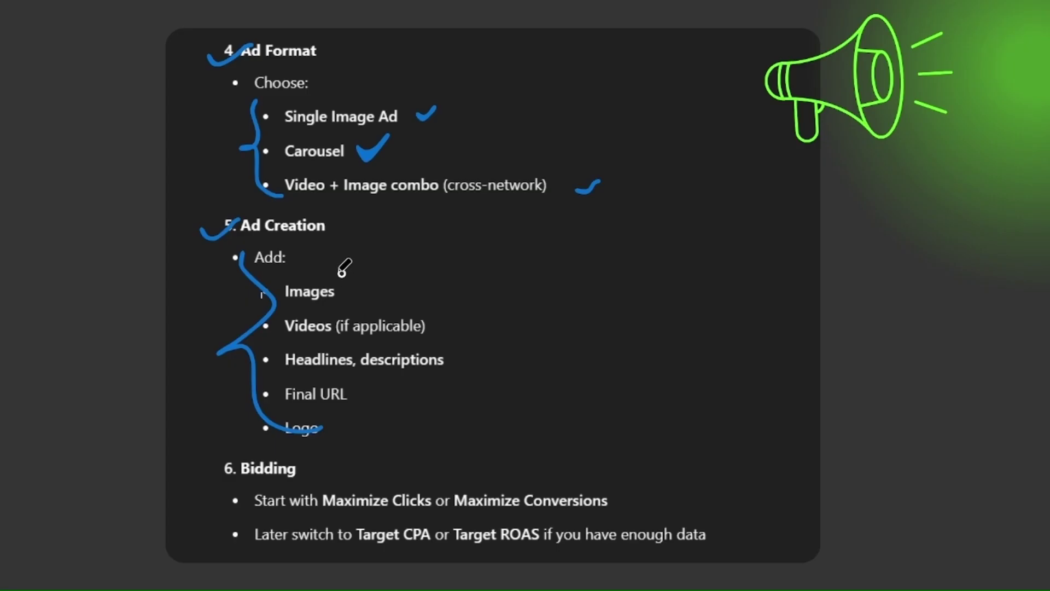
{"action": "left_click_drag", "start_coordinate": [348, 299], "coordinate": [372, 281]}
{"action": "left_click_drag", "start_coordinate": [448, 330], "coordinate": [468, 316]}
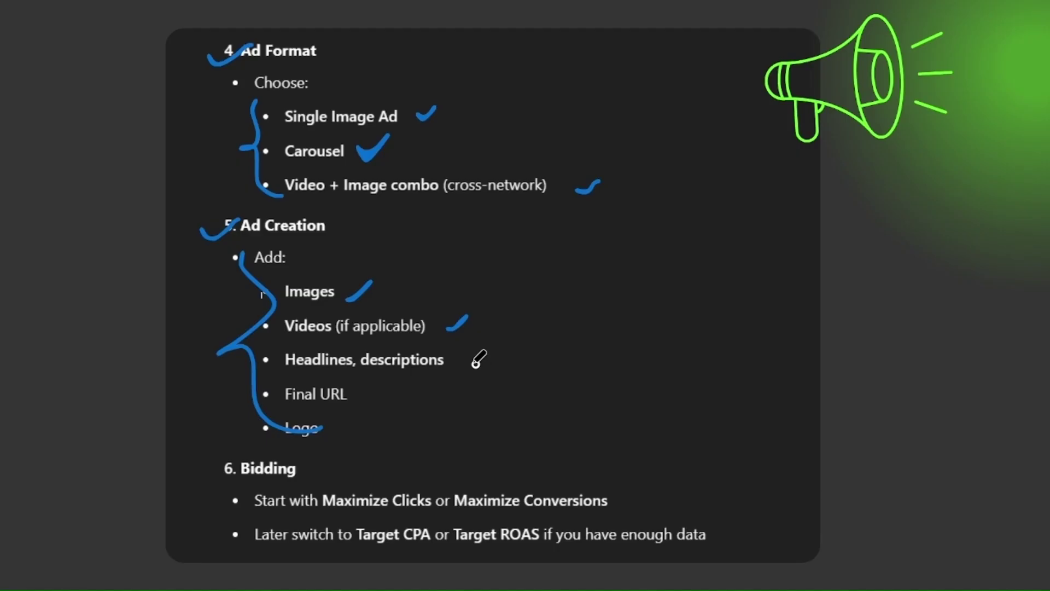
{"action": "mouse_move", "coordinate": [464, 361]}
{"action": "left_mouse_down"}
{"action": "mouse_move", "coordinate": [469, 368]}
{"action": "mouse_move", "coordinate": [495, 344]}
{"action": "left_mouse_up"}
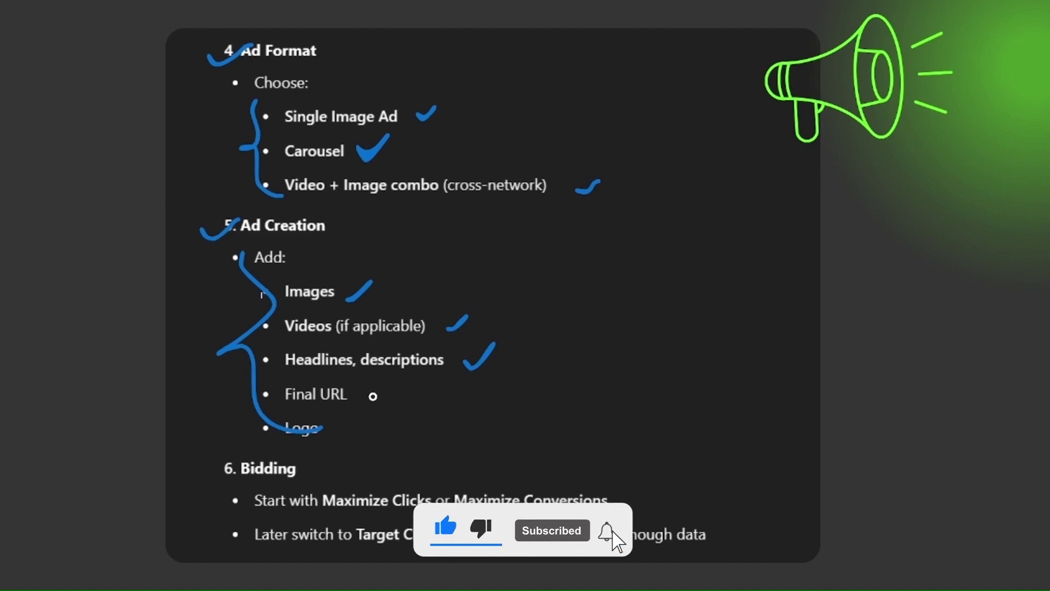
{"action": "left_click_drag", "start_coordinate": [373, 396], "coordinate": [405, 379]}
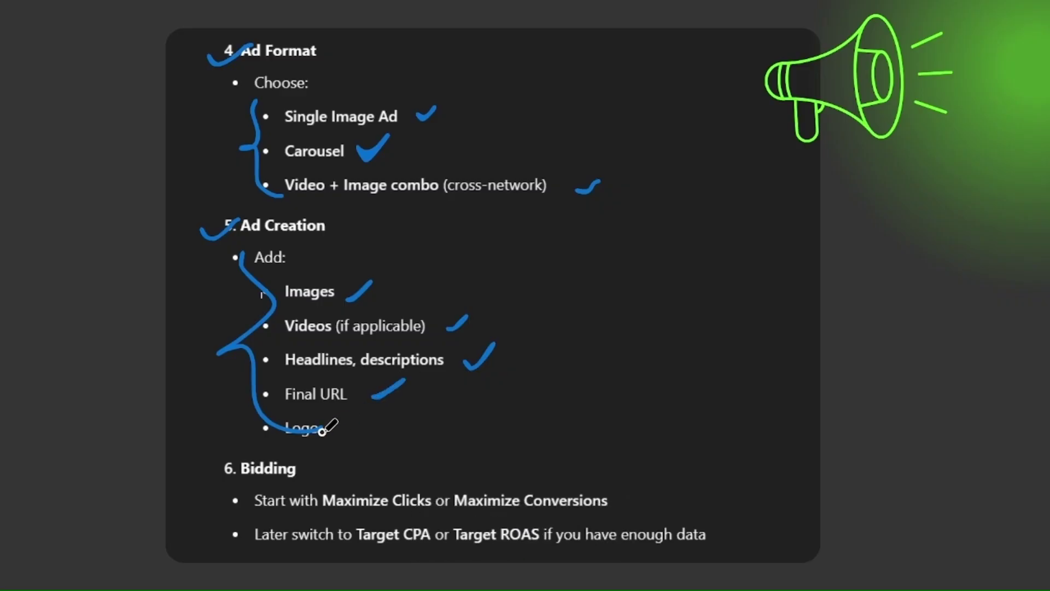
{"action": "left_click_drag", "start_coordinate": [336, 434], "coordinate": [364, 429]}
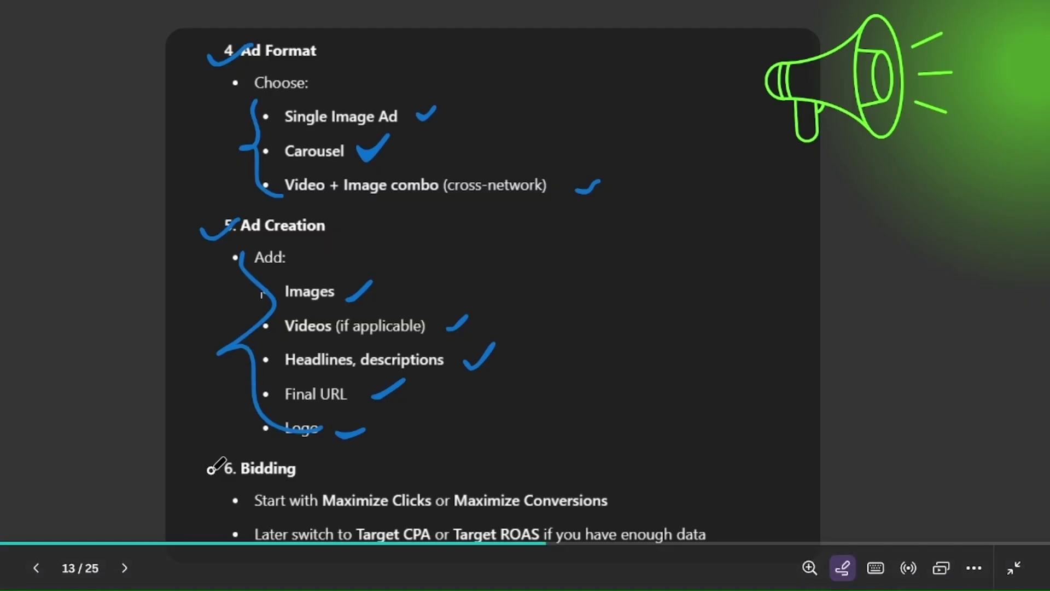
Draw a blue checkmark on the Bidding heading and a short stroke after the Maximize Clicks or Maximize Conversions line.
{"action": "left_click_drag", "start_coordinate": [211, 469], "coordinate": [239, 464]}
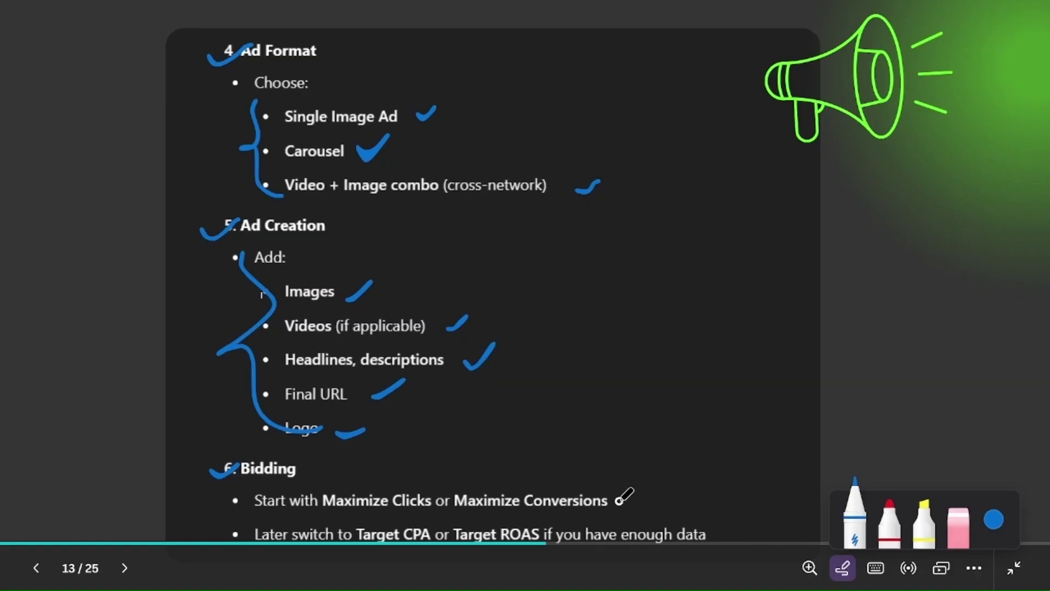
{"action": "left_click_drag", "start_coordinate": [618, 500], "coordinate": [636, 497]}
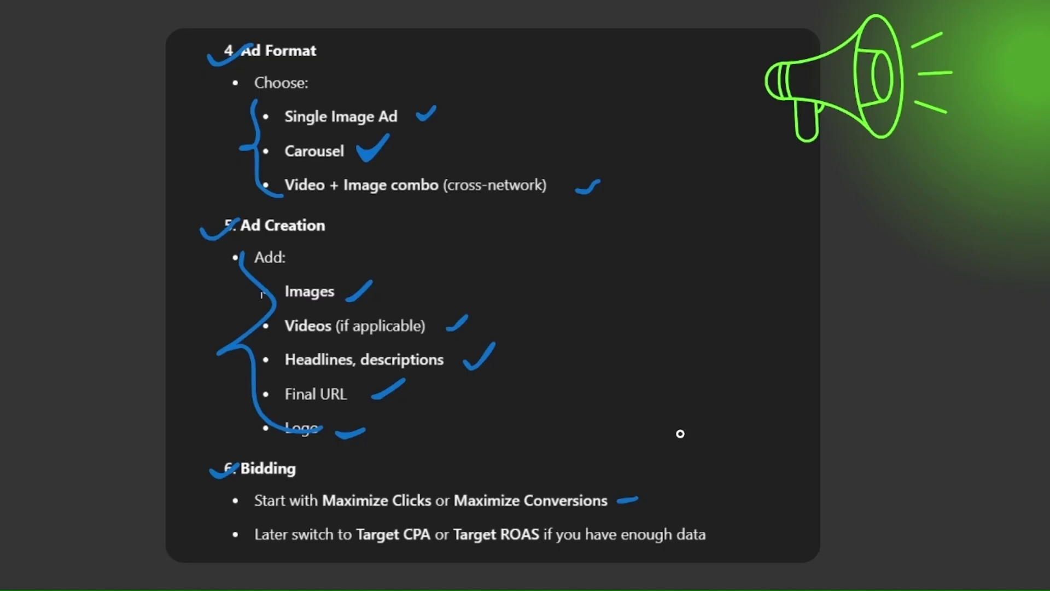
{"action": "key", "text": "e"}
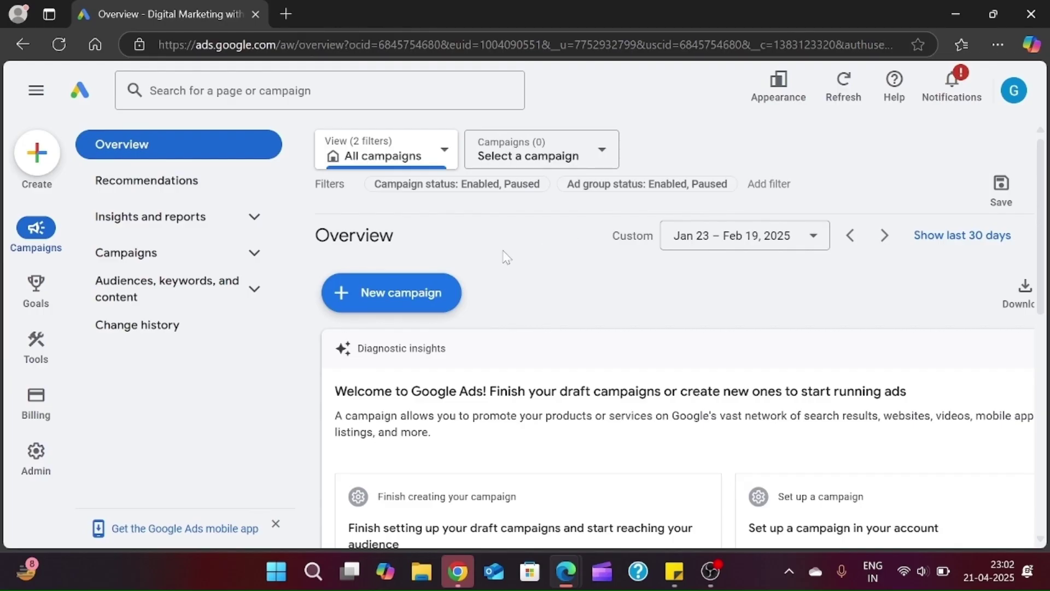
In Google Ads, start a new campaign with the objective Create a campaign without guidance.
{"action": "left_click", "coordinate": [401, 291]}
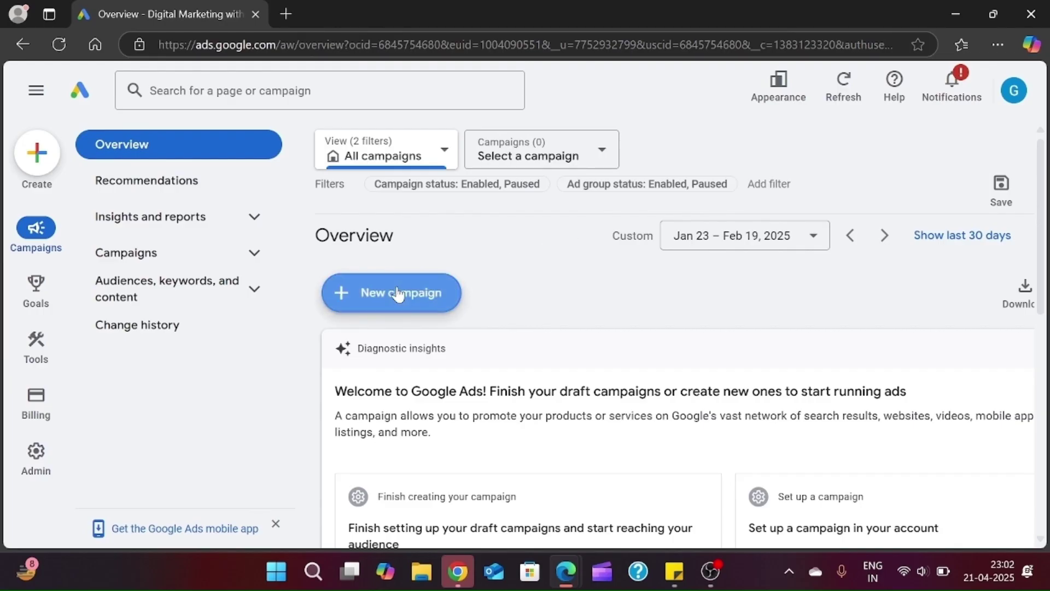
{"action": "left_click", "coordinate": [387, 303]}
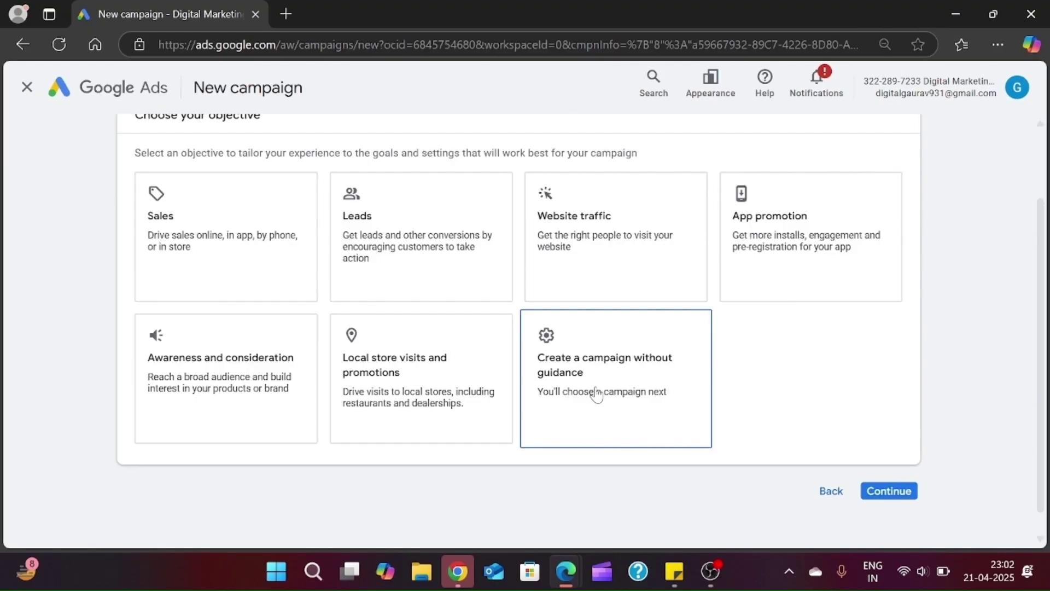
{"action": "left_click", "coordinate": [597, 392]}
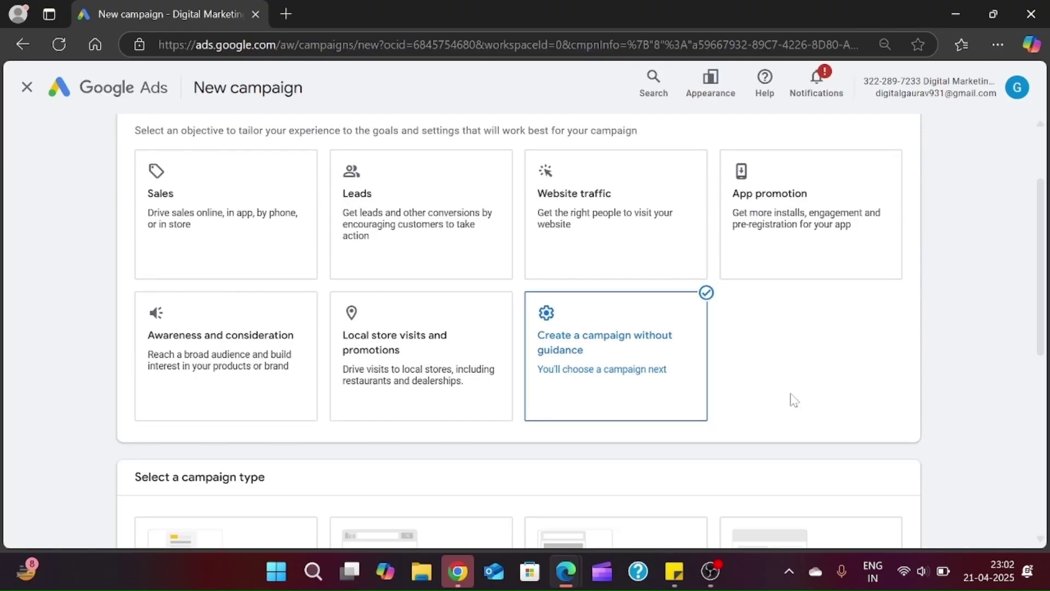
{"action": "scroll", "coordinate": [794, 400], "scroll_direction": "up", "scroll_amount": 1}
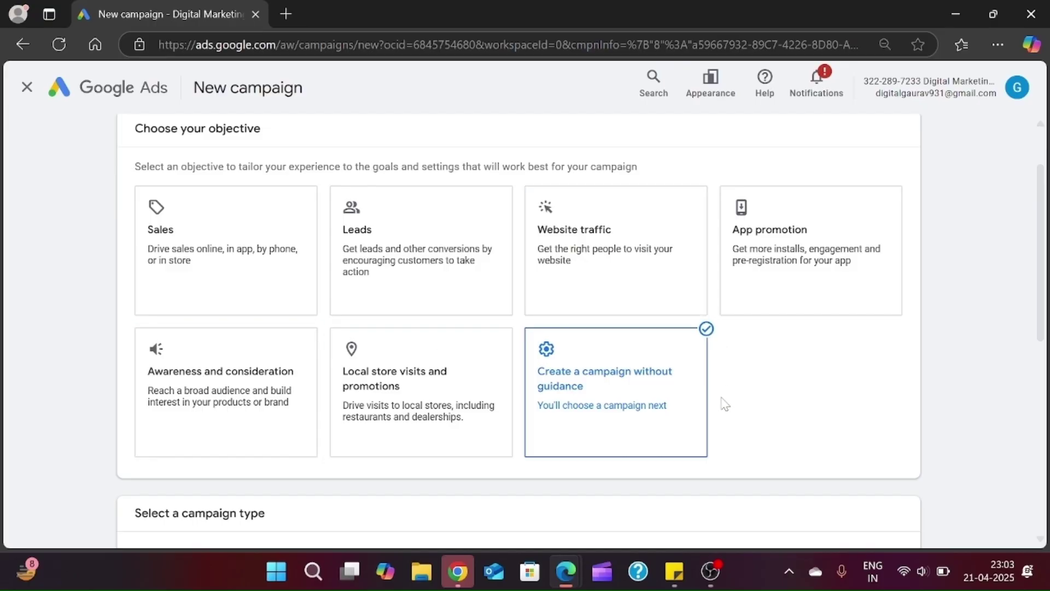
Choose Demand Gen as the campaign type and continue to the campaign settings.
{"action": "scroll", "coordinate": [725, 403], "scroll_direction": "down", "scroll_amount": 1}
{"action": "scroll", "coordinate": [722, 403], "scroll_direction": "down", "scroll_amount": 1}
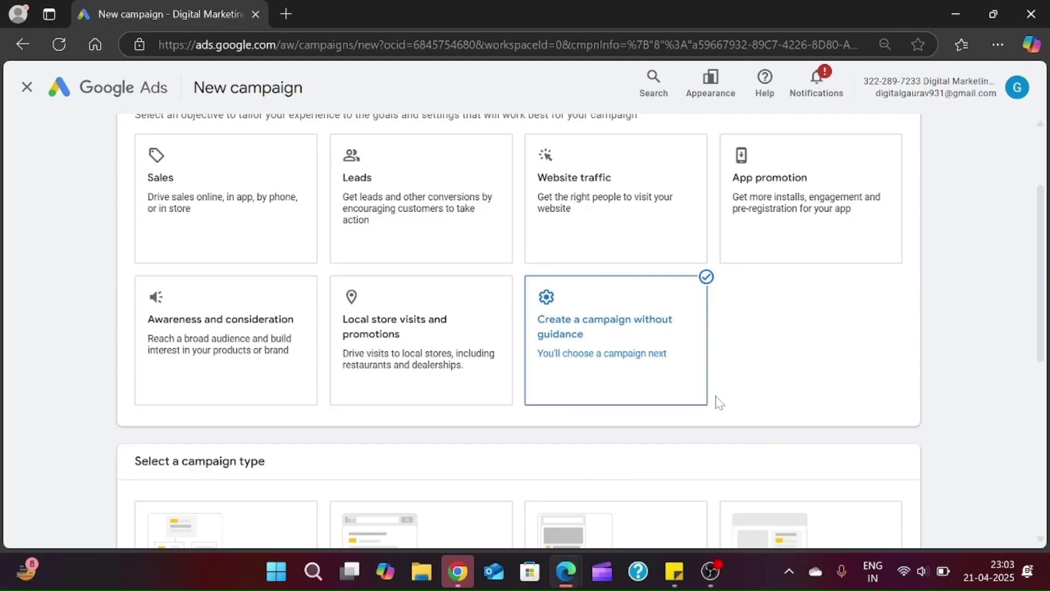
{"action": "scroll", "coordinate": [720, 403], "scroll_direction": "down", "scroll_amount": 3}
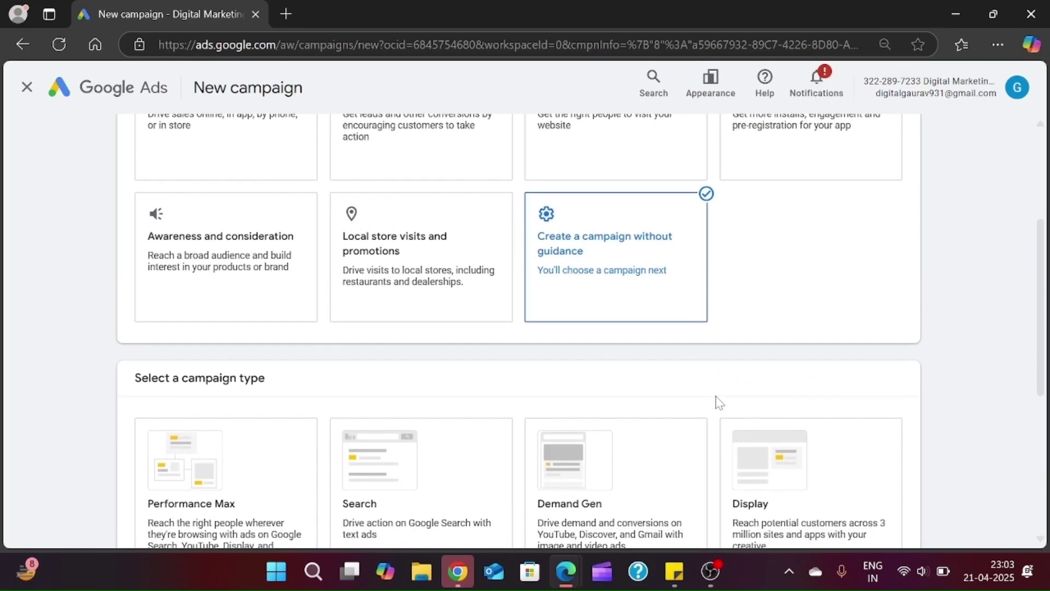
{"action": "scroll", "coordinate": [719, 403], "scroll_direction": "down", "scroll_amount": 4}
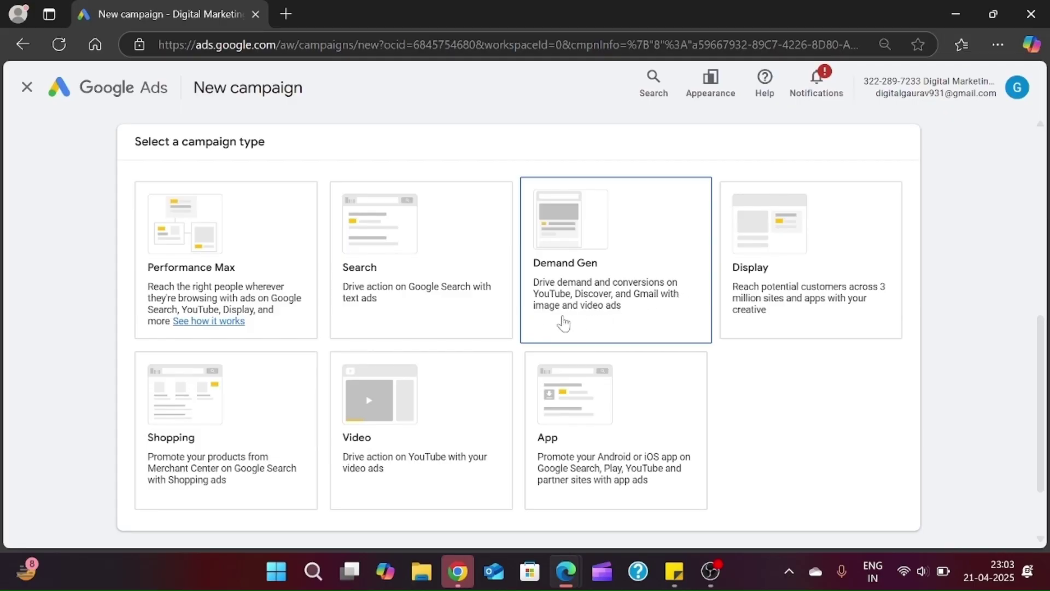
{"action": "left_click", "coordinate": [628, 324]}
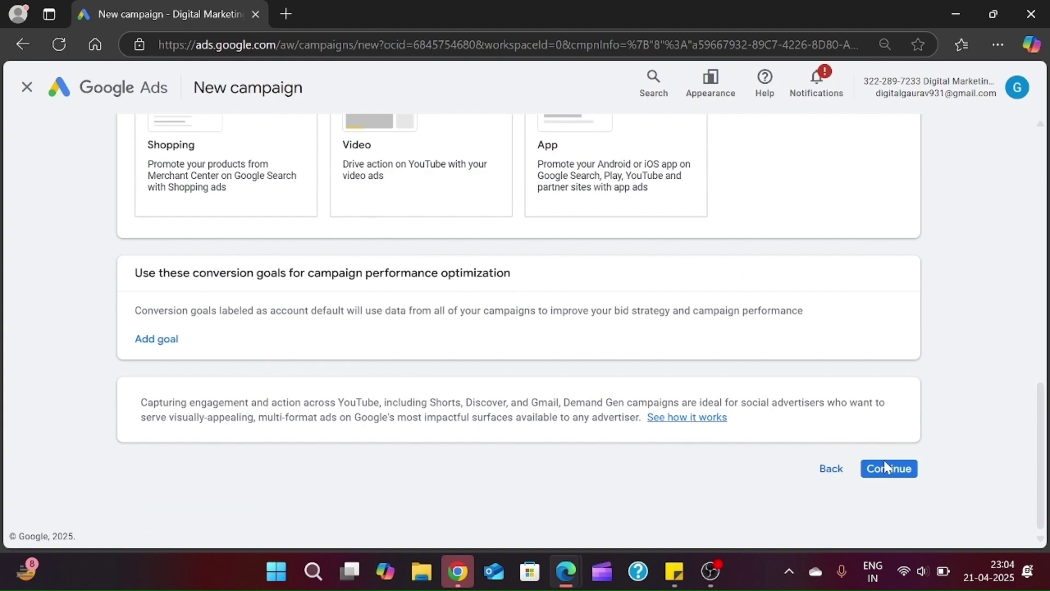
{"action": "left_click", "coordinate": [884, 475]}
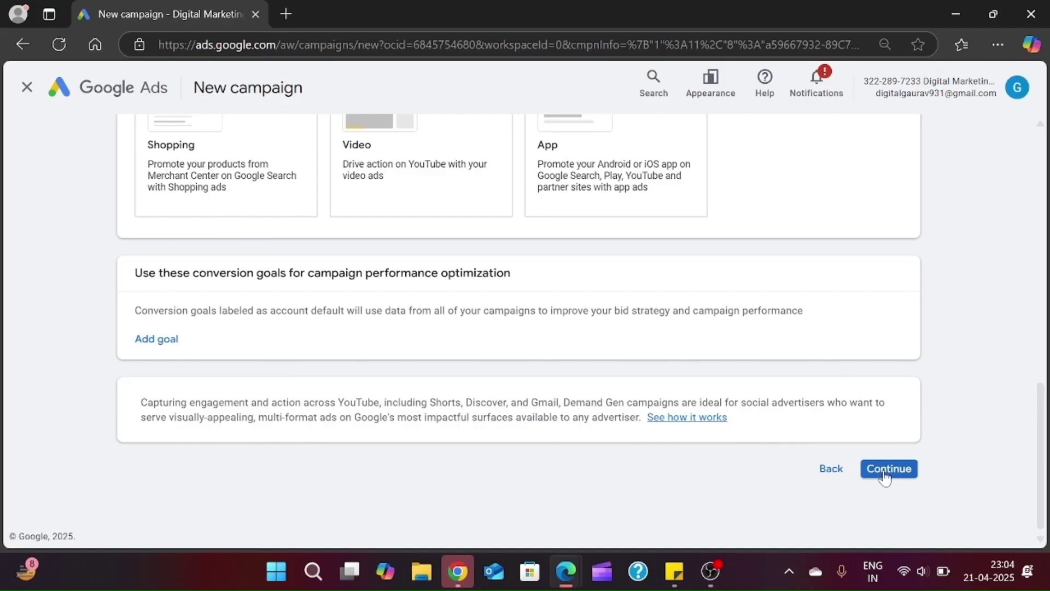
{"action": "left_click", "coordinate": [884, 475]}
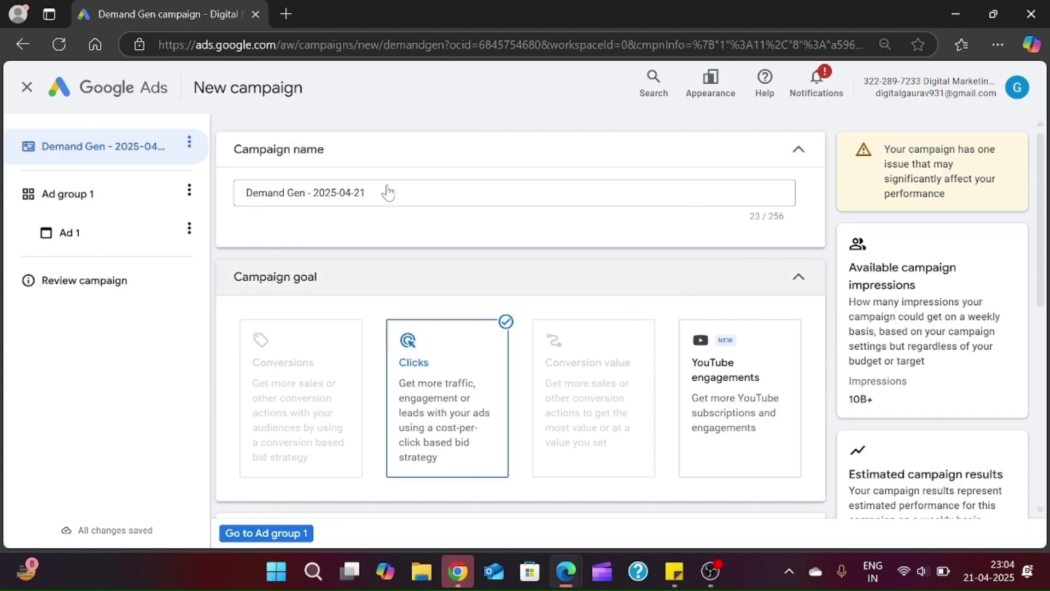
Rename the campaign as "My Demand Gen - 2025-04-21 new".
{"action": "left_click", "coordinate": [251, 194]}
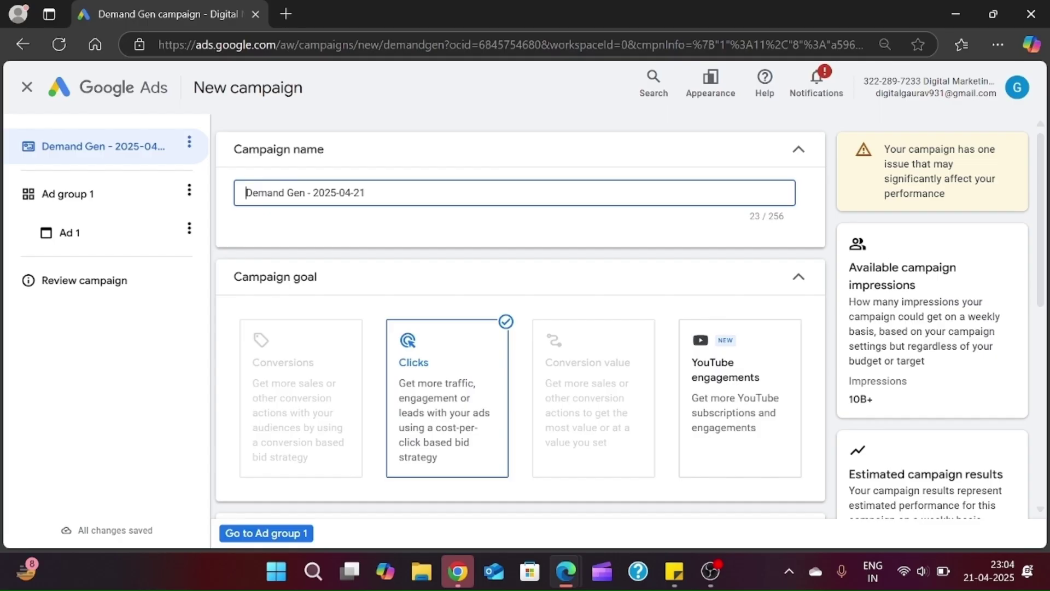
{"action": "type", "text": "My"}
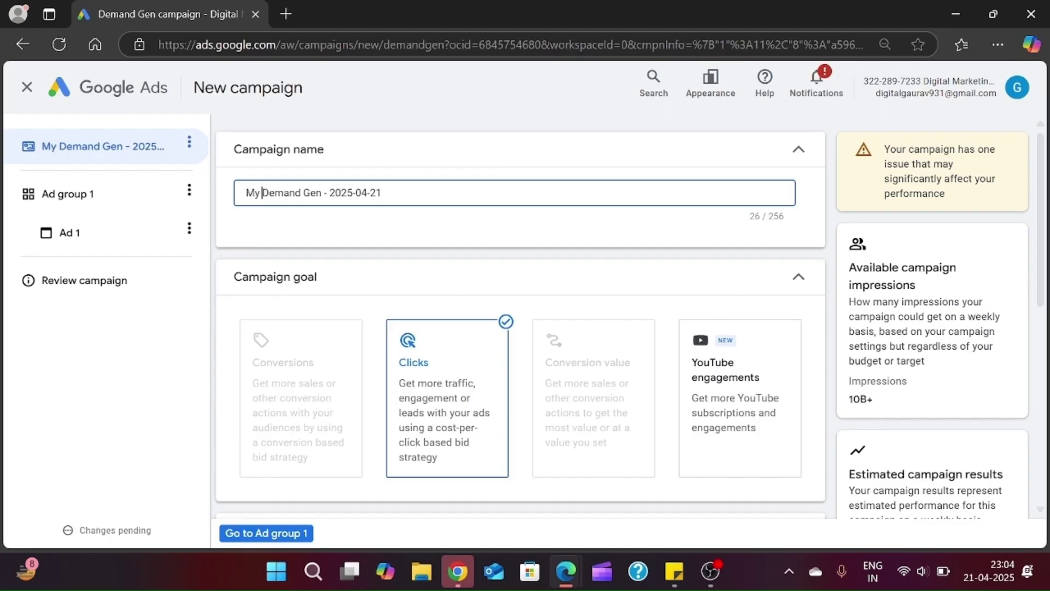
{"action": "left_click", "coordinate": [383, 193]}
{"action": "type", "text": "new"}
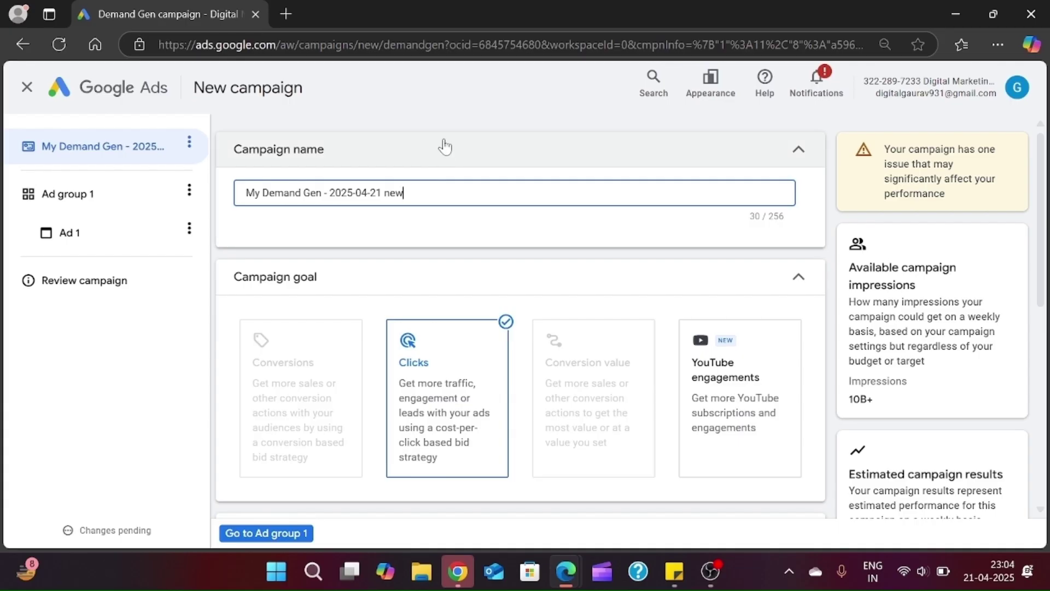
{"action": "left_click", "coordinate": [480, 110]}
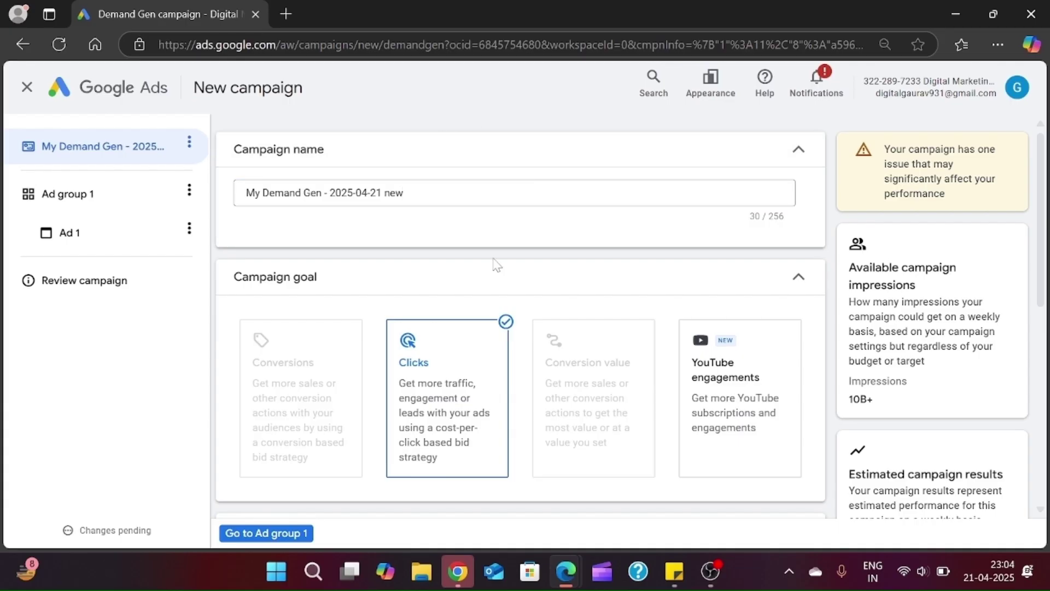
Try the Campaign total budget type under Budget and dates and switch back to Daily.
{"action": "scroll", "coordinate": [494, 263], "scroll_direction": "down", "scroll_amount": 1}
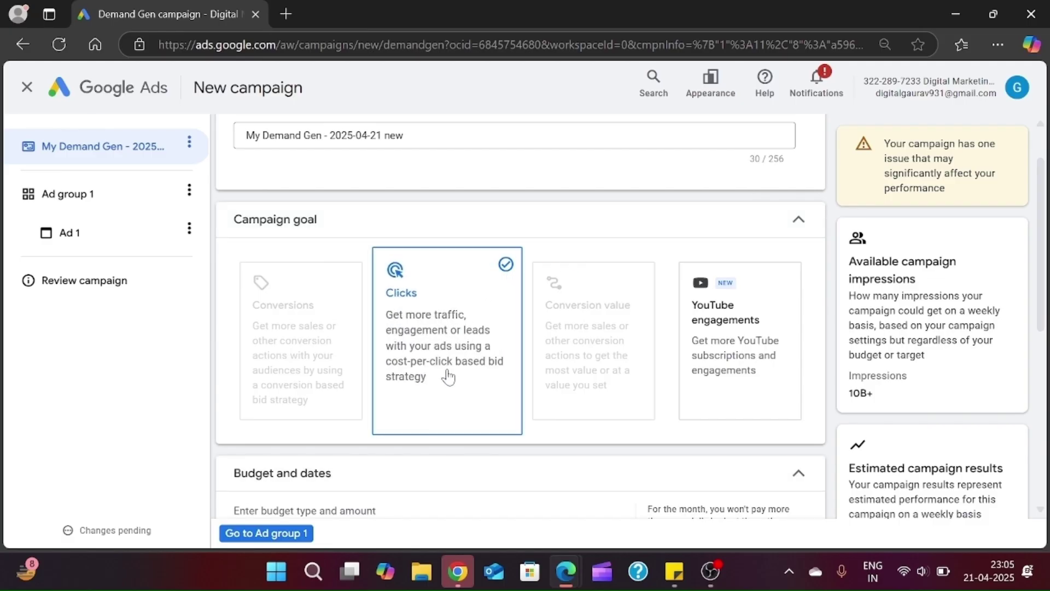
{"action": "scroll", "coordinate": [448, 377], "scroll_direction": "down", "scroll_amount": 3}
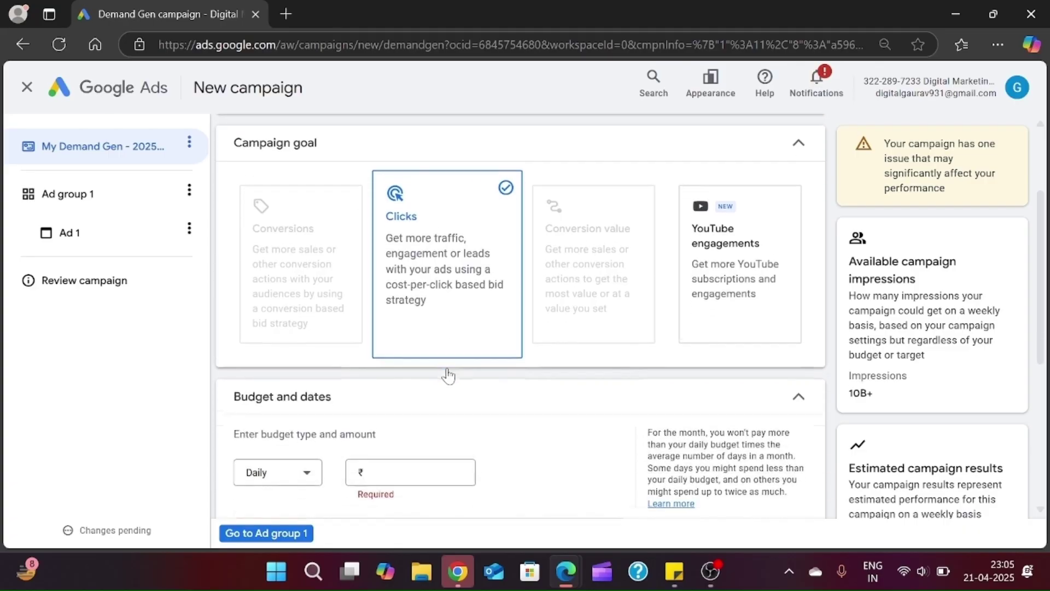
{"action": "scroll", "coordinate": [451, 376], "scroll_direction": "down", "scroll_amount": 1}
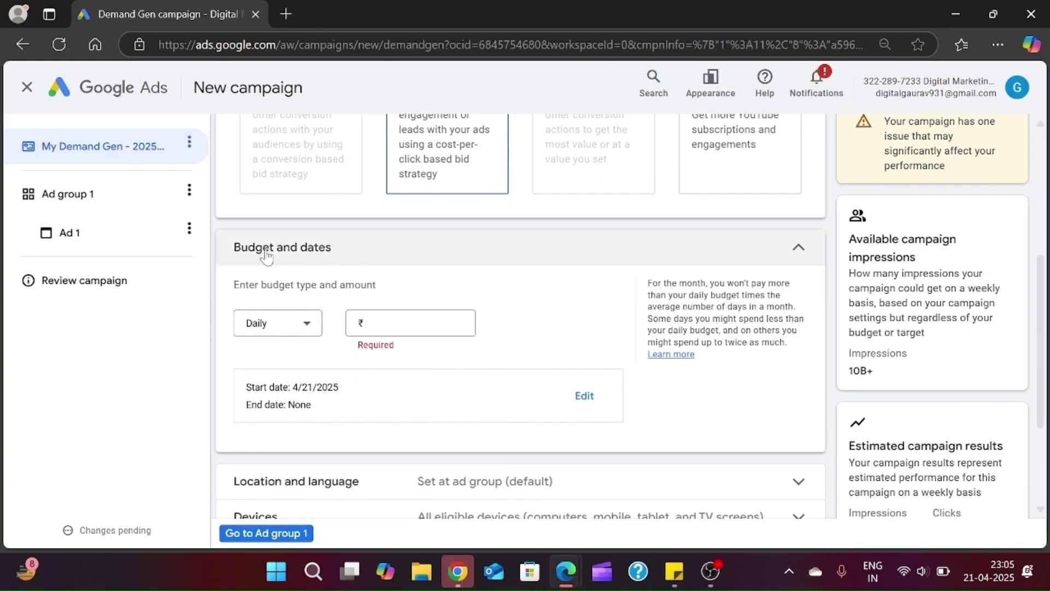
{"action": "scroll", "coordinate": [498, 272], "scroll_direction": "down", "scroll_amount": 1}
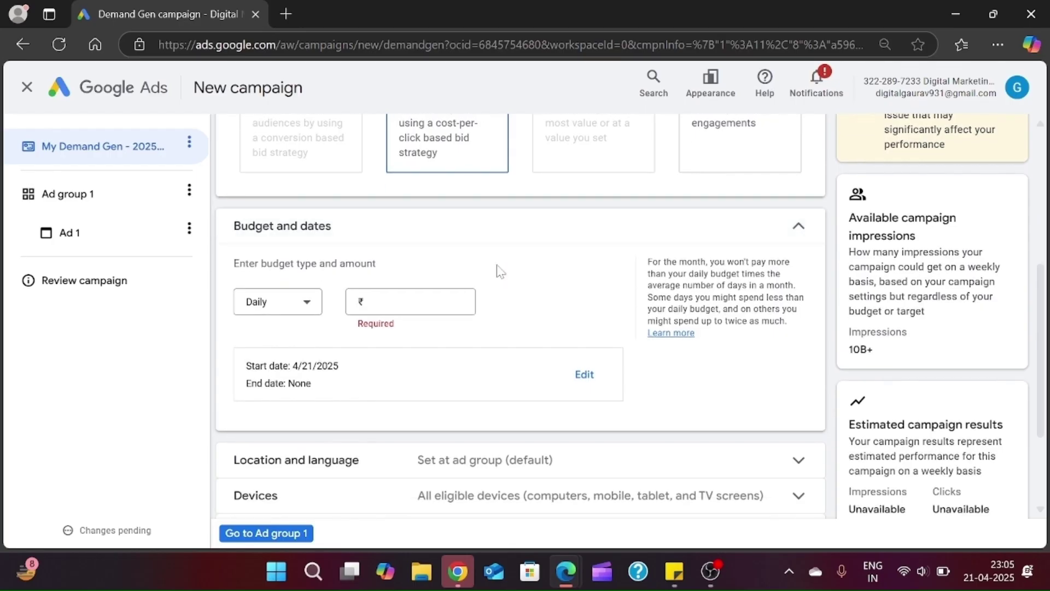
{"action": "left_click", "coordinate": [273, 316]}
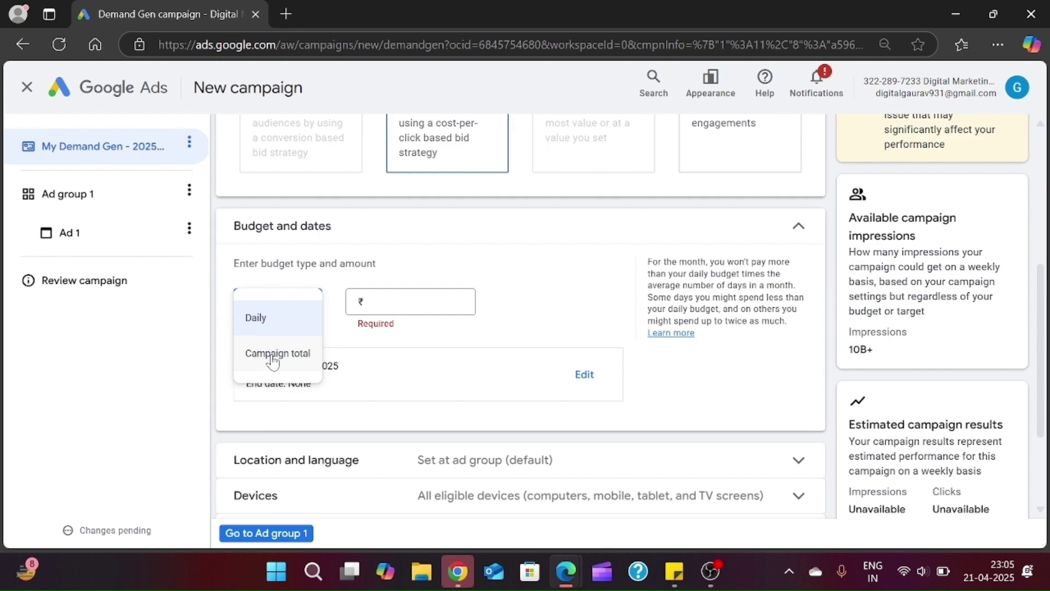
{"action": "left_click", "coordinate": [273, 356]}
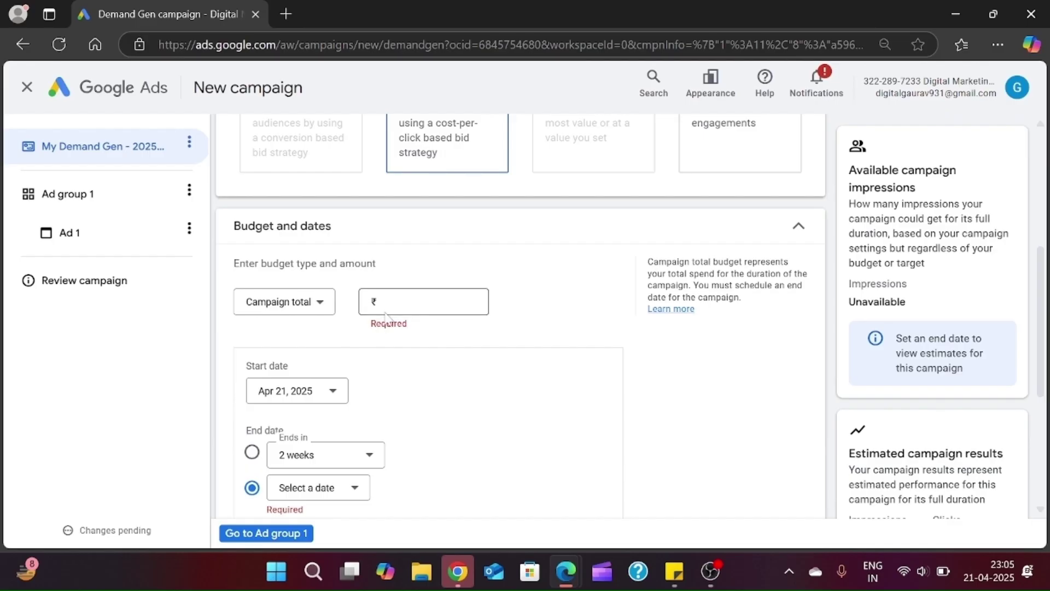
{"action": "left_click", "coordinate": [304, 314]}
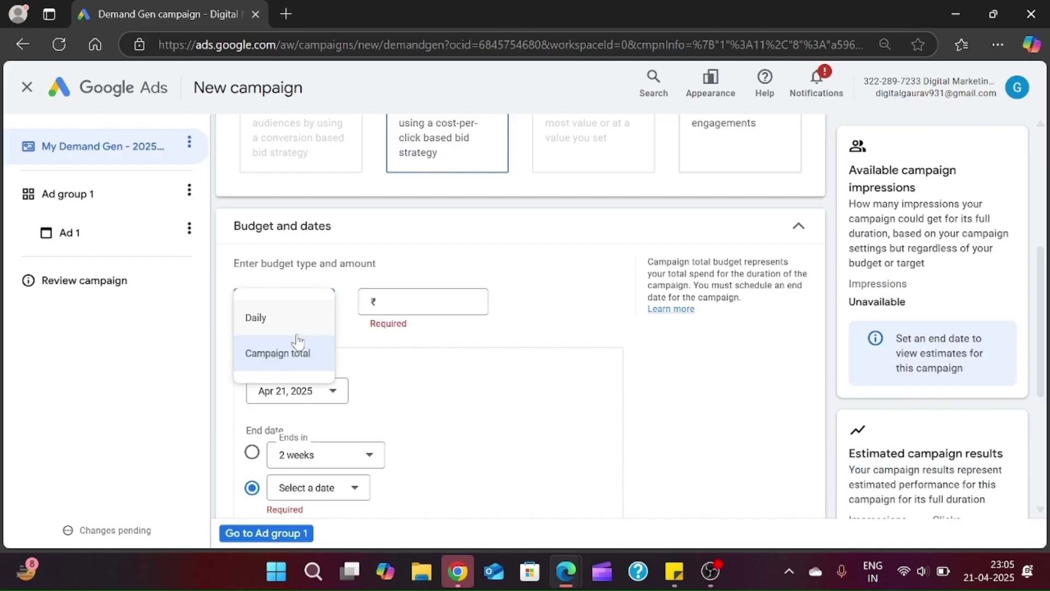
{"action": "left_click", "coordinate": [286, 322]}
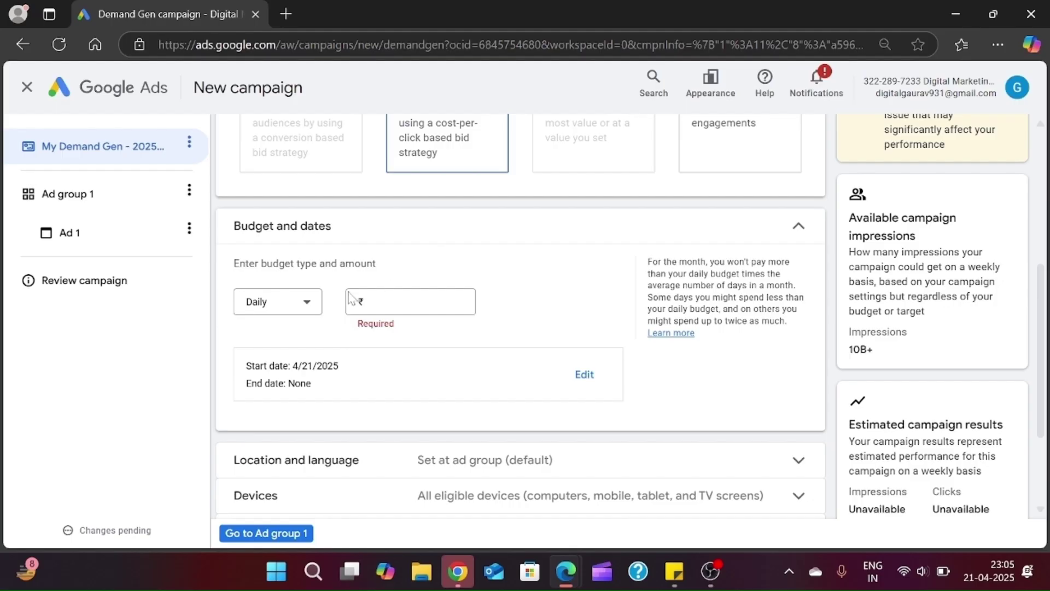
Keep the budget type as Daily and set the budget amount to ₹1,000.
{"action": "left_click", "coordinate": [287, 315]}
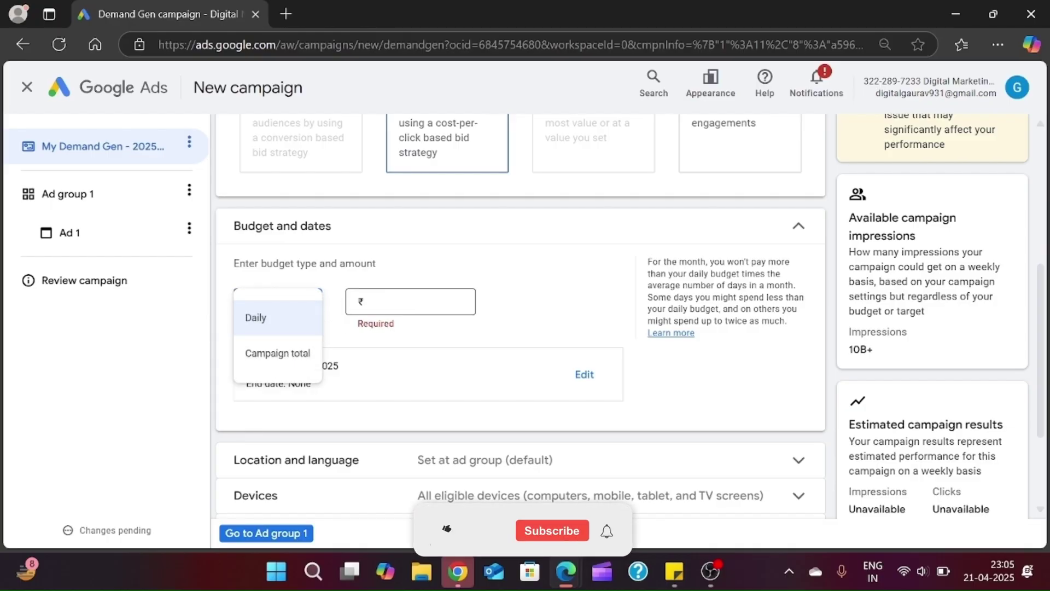
{"action": "left_click", "coordinate": [254, 317]}
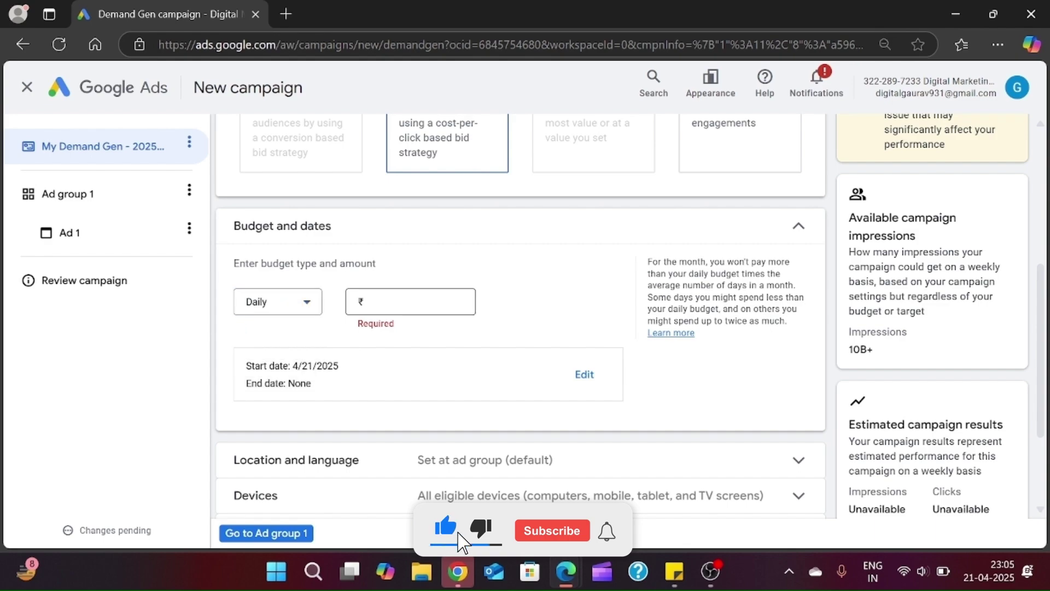
{"action": "left_click", "coordinate": [410, 301]}
{"action": "type", "text": "1,00"}
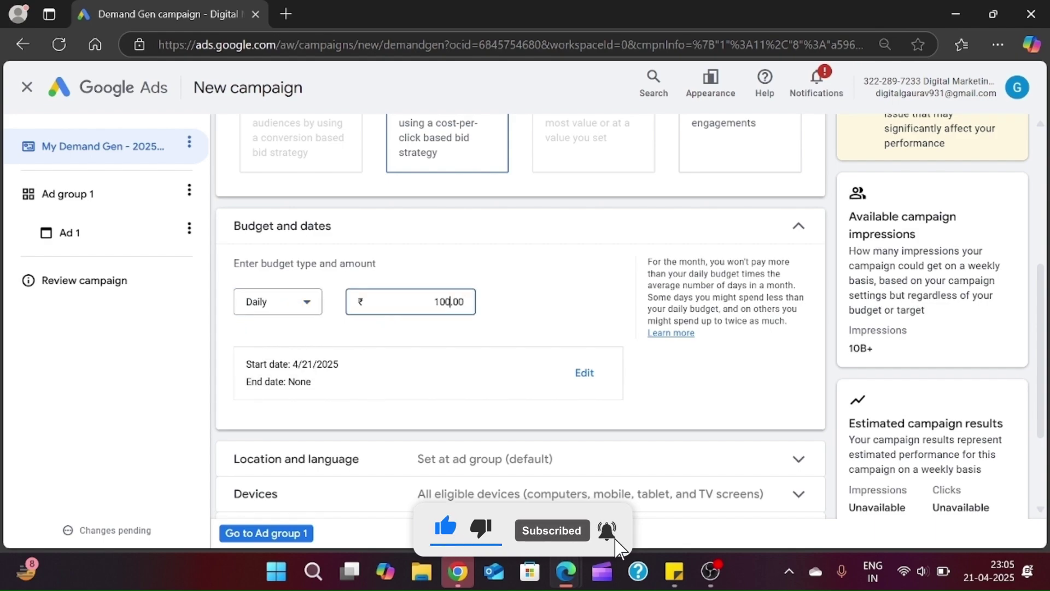
{"action": "type", "text": "0"}
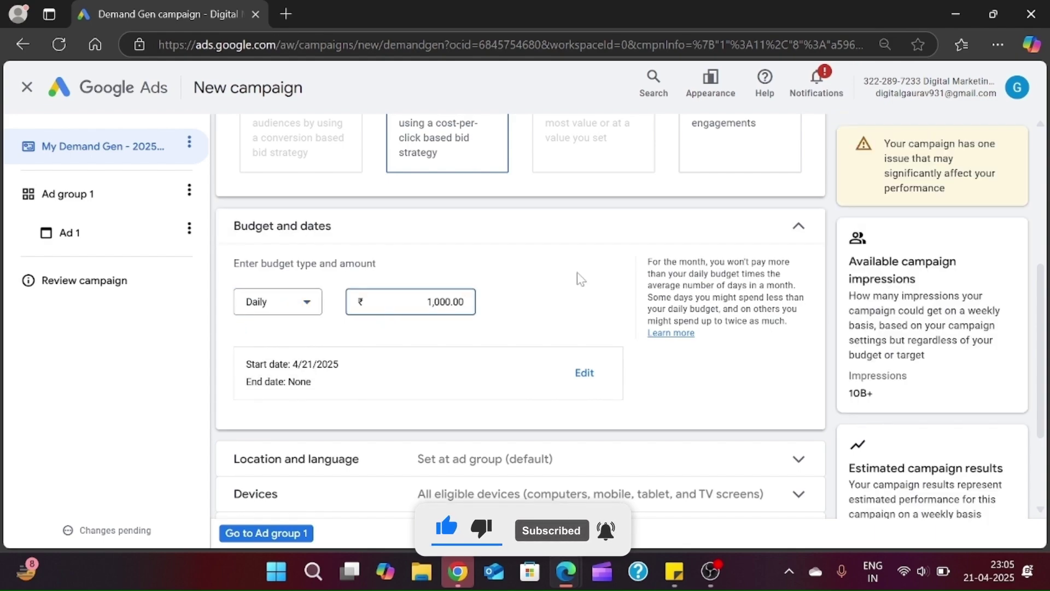
Apply the recommended daily budget of ₹10,000.00 to the campaign.
{"action": "scroll", "coordinate": [581, 280], "scroll_direction": "down", "scroll_amount": 1}
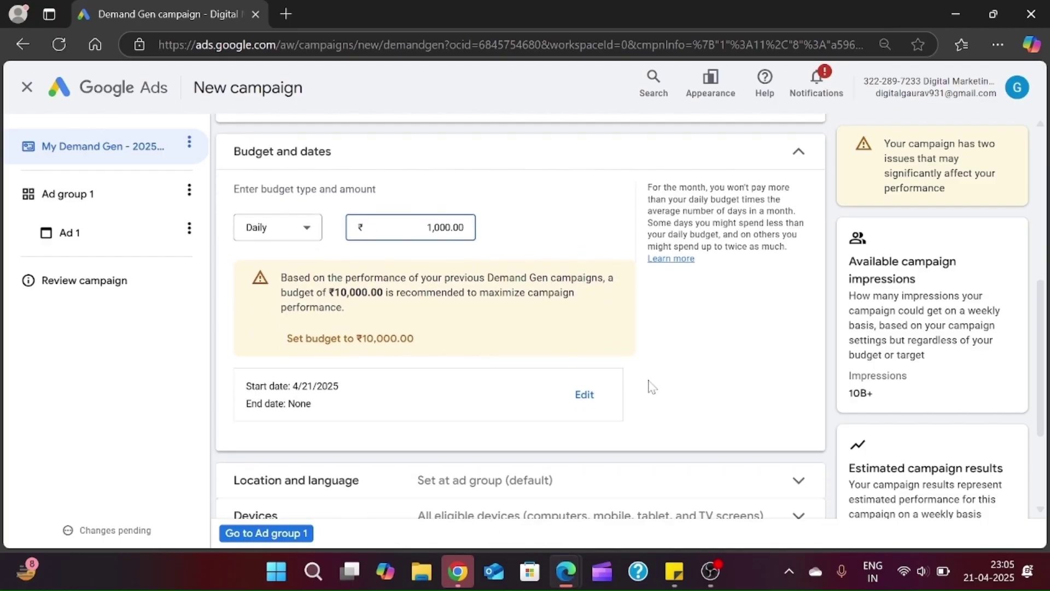
{"action": "scroll", "coordinate": [650, 385], "scroll_direction": "down", "scroll_amount": 1}
{"action": "scroll", "coordinate": [277, 387], "scroll_direction": "down", "scroll_amount": 1}
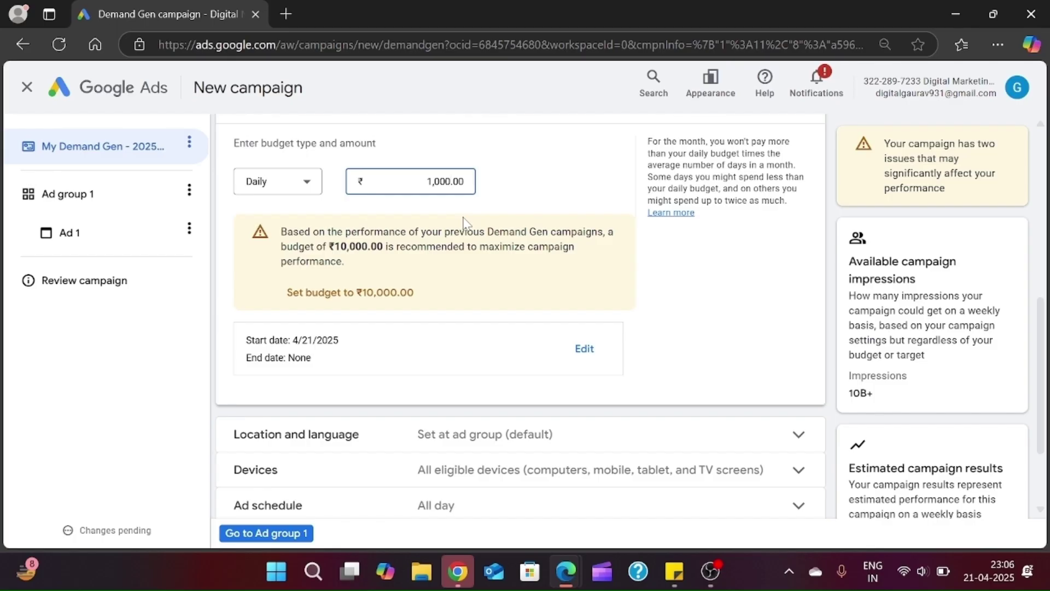
{"action": "left_click", "coordinate": [350, 292]}
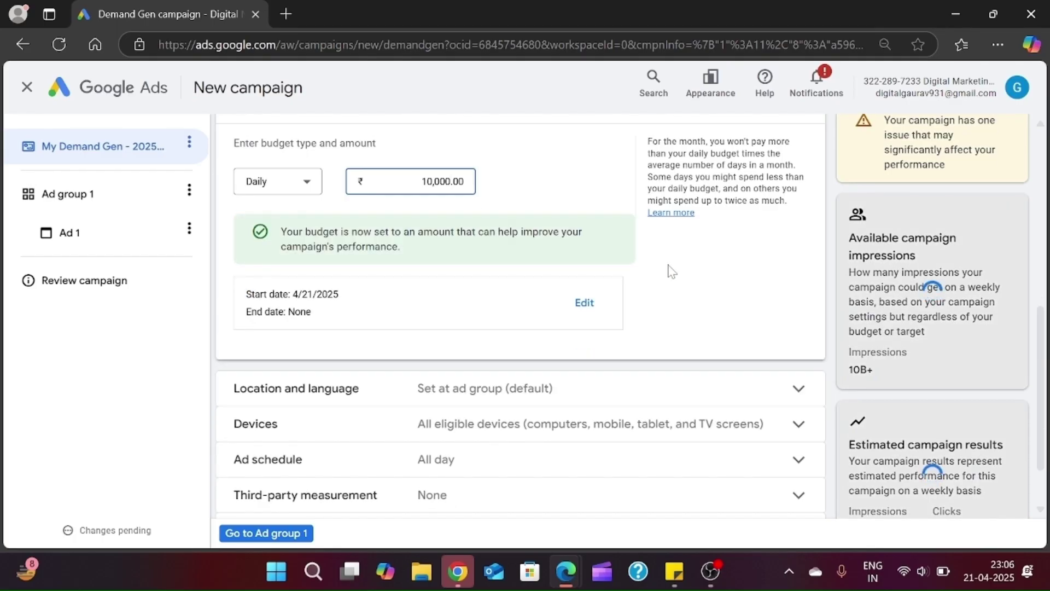
Open the campaign's start and end dates for editing and check the end date choices, keeping None selected.
{"action": "scroll", "coordinate": [671, 271], "scroll_direction": "down", "scroll_amount": 1}
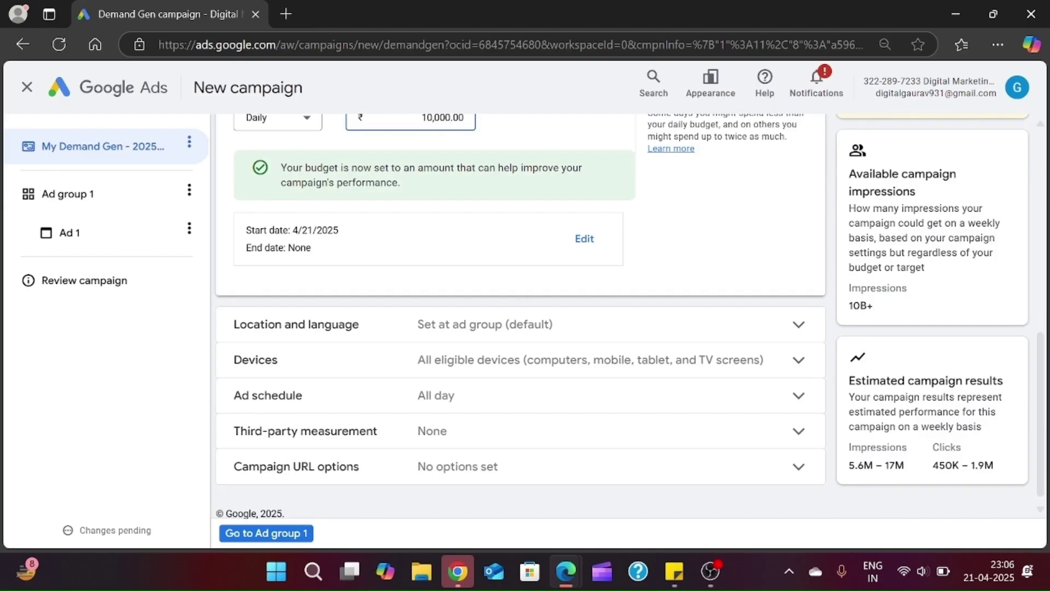
{"action": "left_click", "coordinate": [582, 243]}
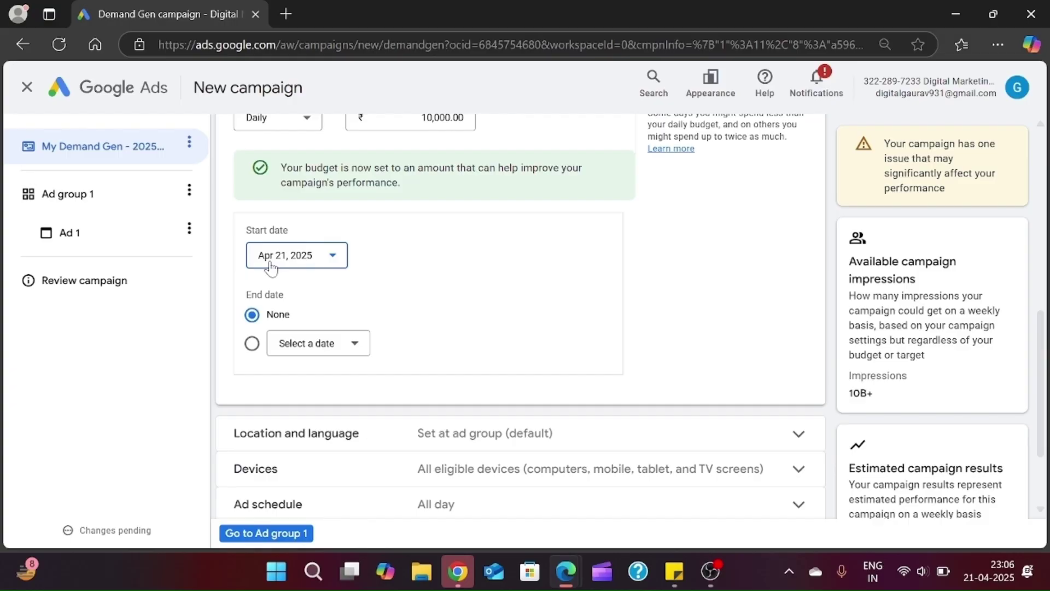
{"action": "left_click", "coordinate": [298, 343]}
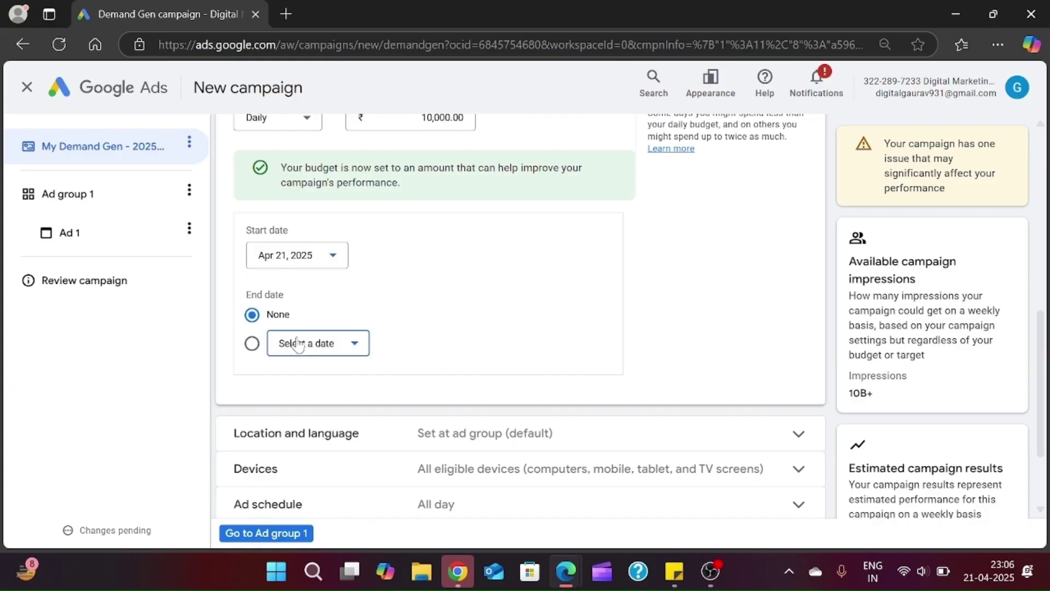
{"action": "left_click", "coordinate": [548, 309]}
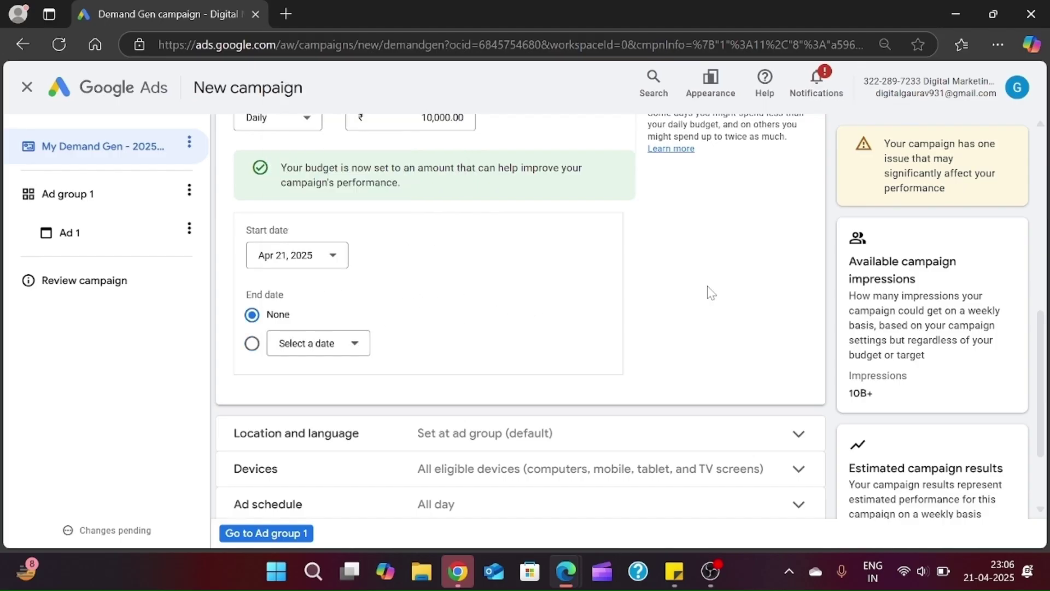
Expand the Location and language settings and read the recommendation on ad group versus campaign level targeting.
{"action": "scroll", "coordinate": [711, 293], "scroll_direction": "down", "scroll_amount": 2}
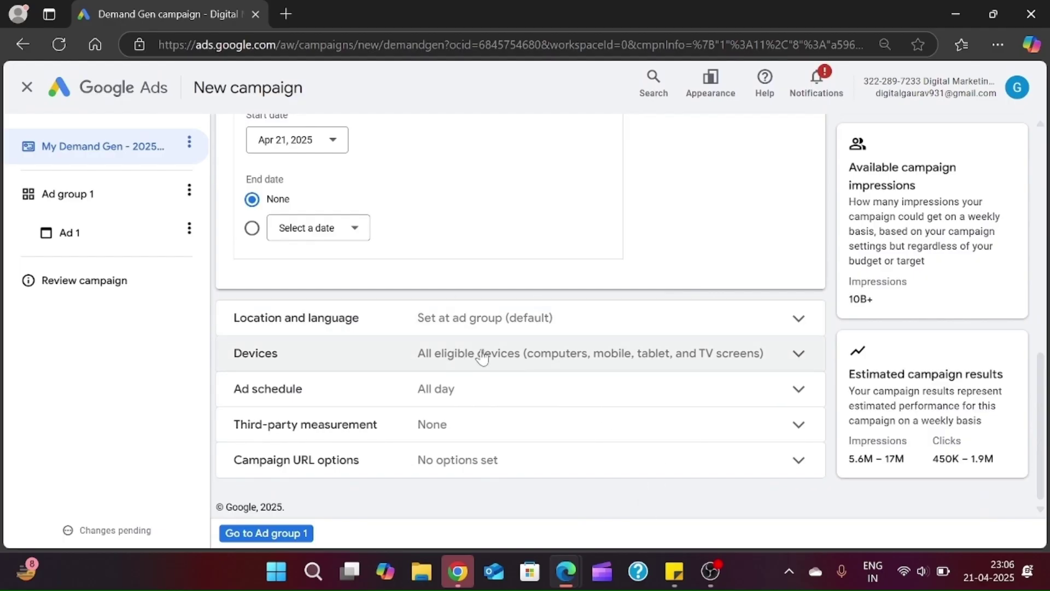
{"action": "left_click", "coordinate": [488, 315]}
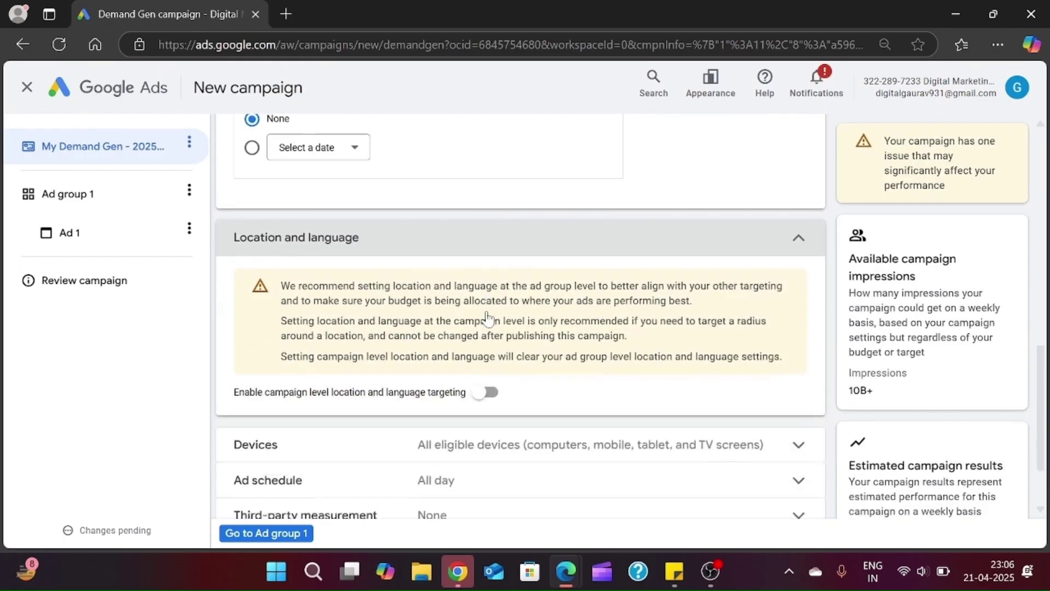
{"action": "scroll", "coordinate": [487, 319], "scroll_direction": "down", "scroll_amount": 1}
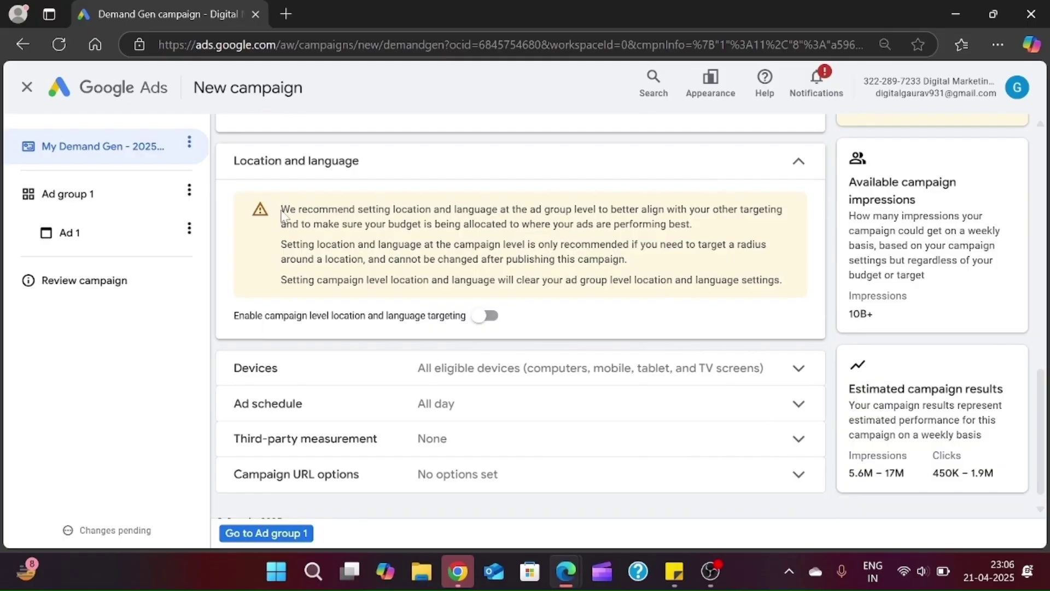
{"action": "left_click_drag", "start_coordinate": [282, 212], "coordinate": [676, 211]}
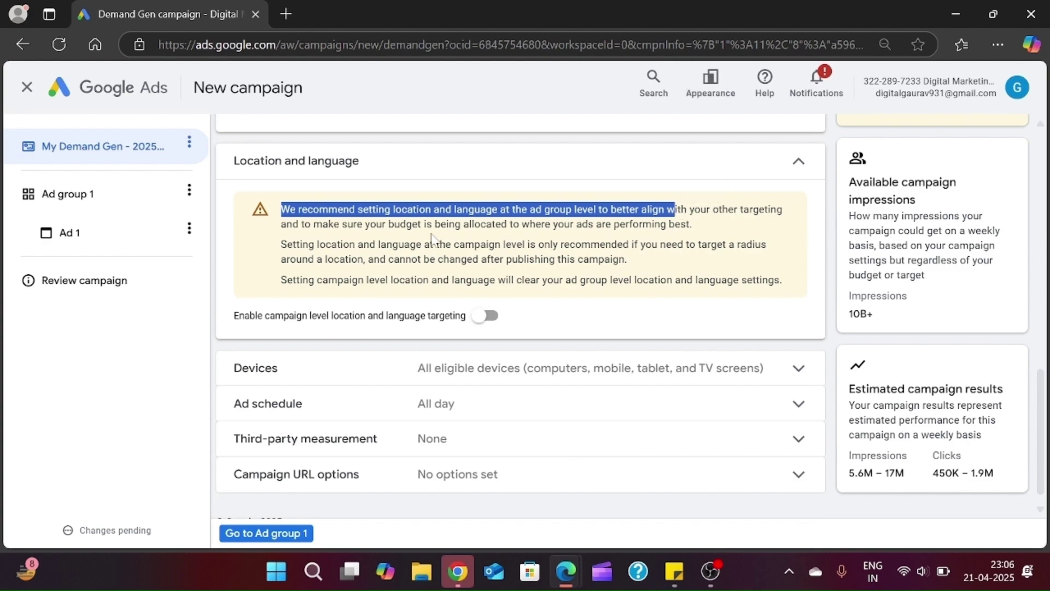
{"action": "left_click_drag", "start_coordinate": [421, 244], "coordinate": [701, 230]}
{"action": "key", "text": "ctrl+c"}
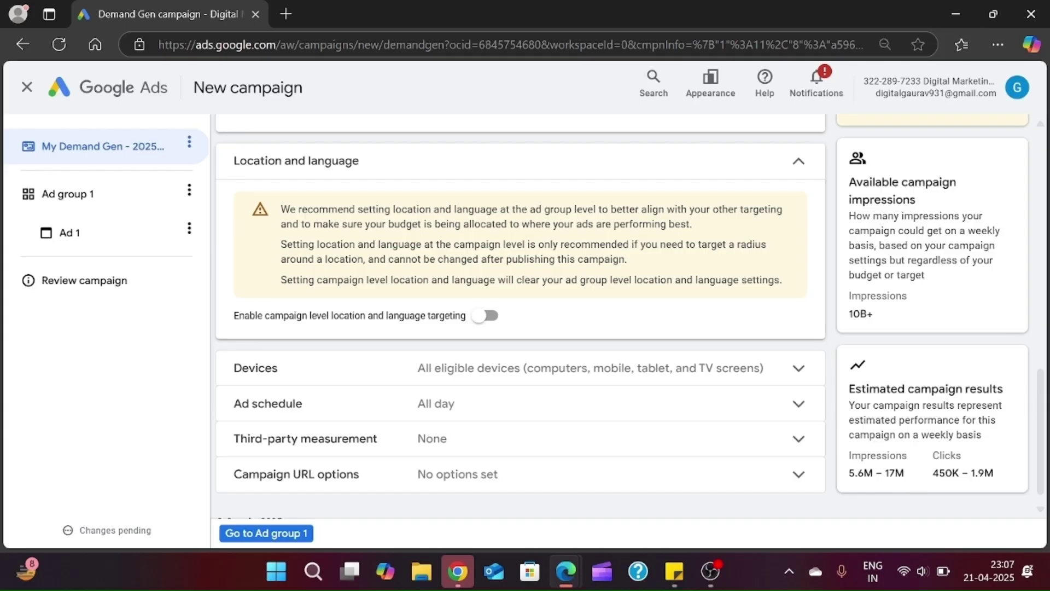
{"action": "scroll", "coordinate": [485, 442], "scroll_direction": "down", "scroll_amount": 1}
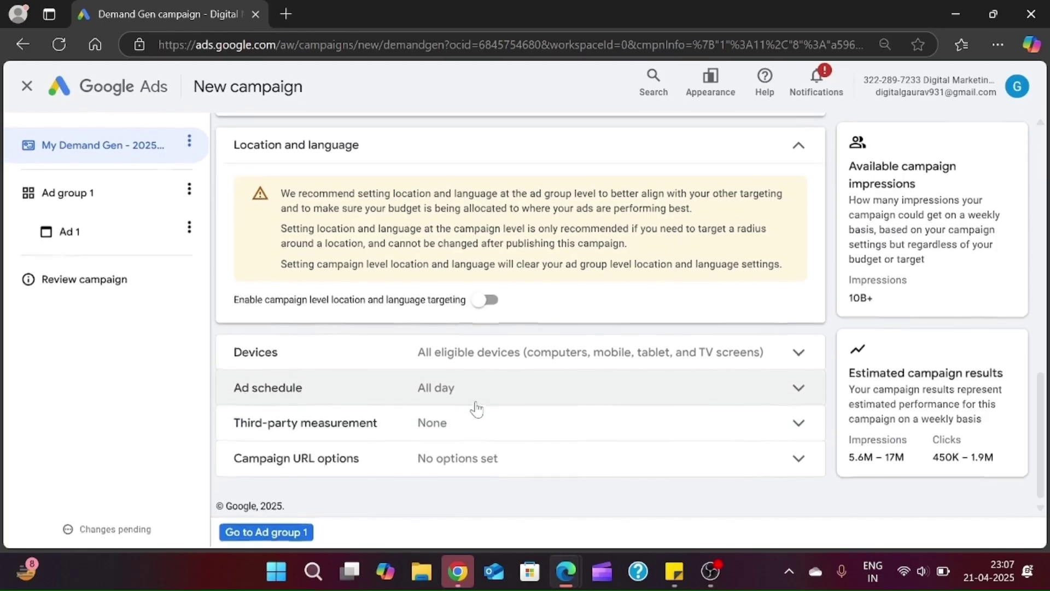
Try specific targeting under Devices and examine its device types and advanced targeting options.
{"action": "left_click", "coordinate": [488, 365]}
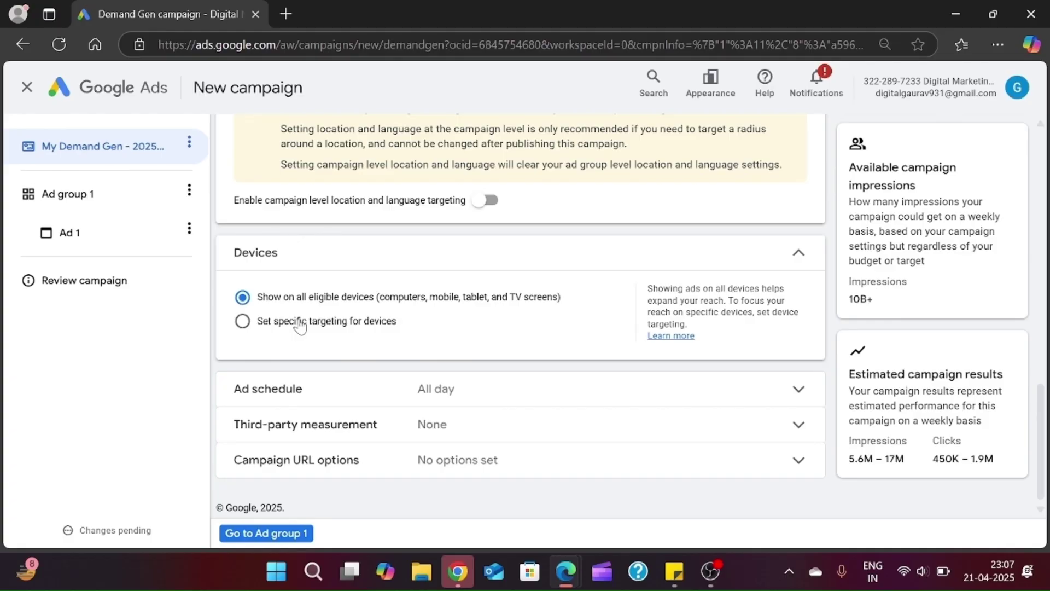
{"action": "left_click", "coordinate": [299, 326]}
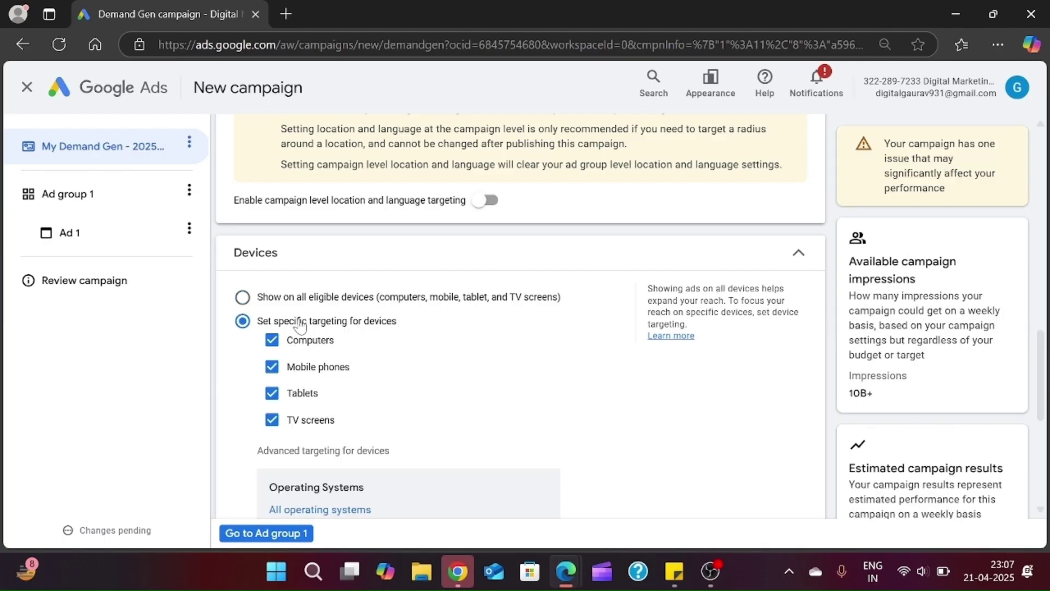
{"action": "scroll", "coordinate": [383, 410], "scroll_direction": "down", "scroll_amount": 1}
{"action": "scroll", "coordinate": [383, 412], "scroll_direction": "down", "scroll_amount": 1}
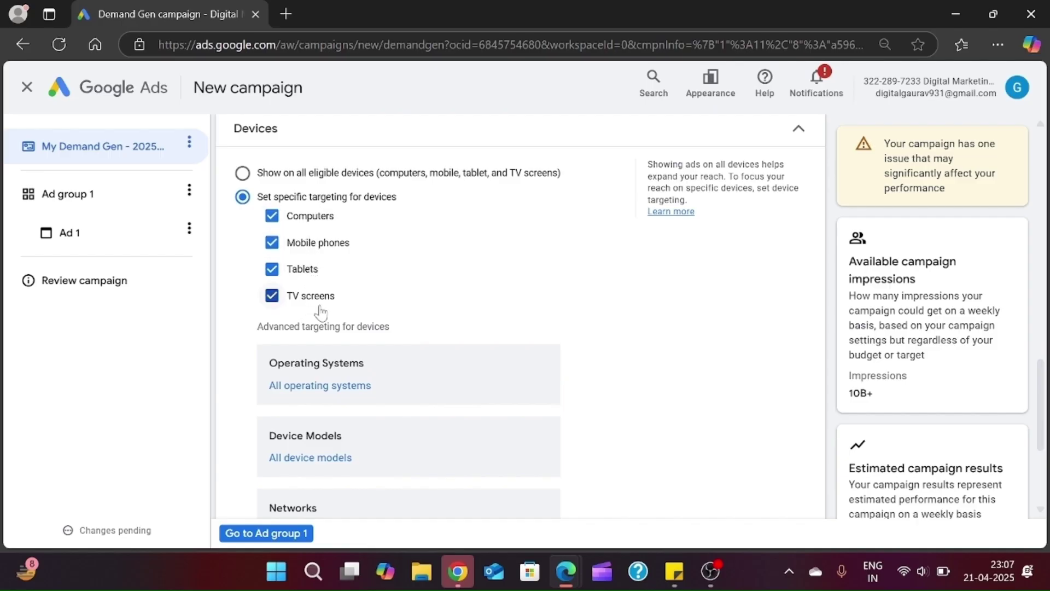
{"action": "scroll", "coordinate": [527, 285], "scroll_direction": "down", "scroll_amount": 1}
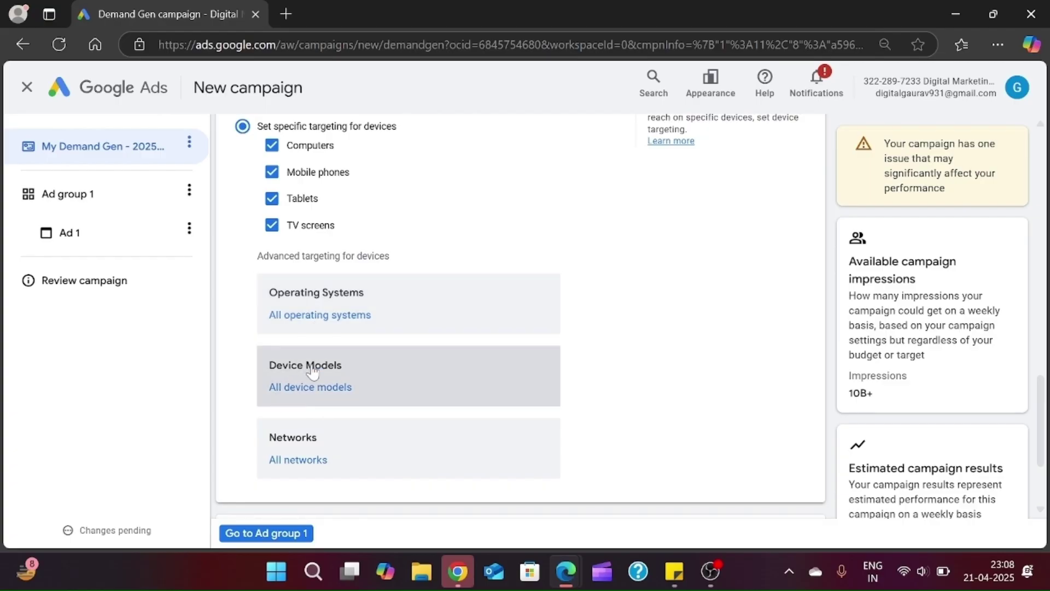
Try selecting Wifi and all India carriers as targeted networks, and cancel the selection.
{"action": "left_click", "coordinate": [300, 472]}
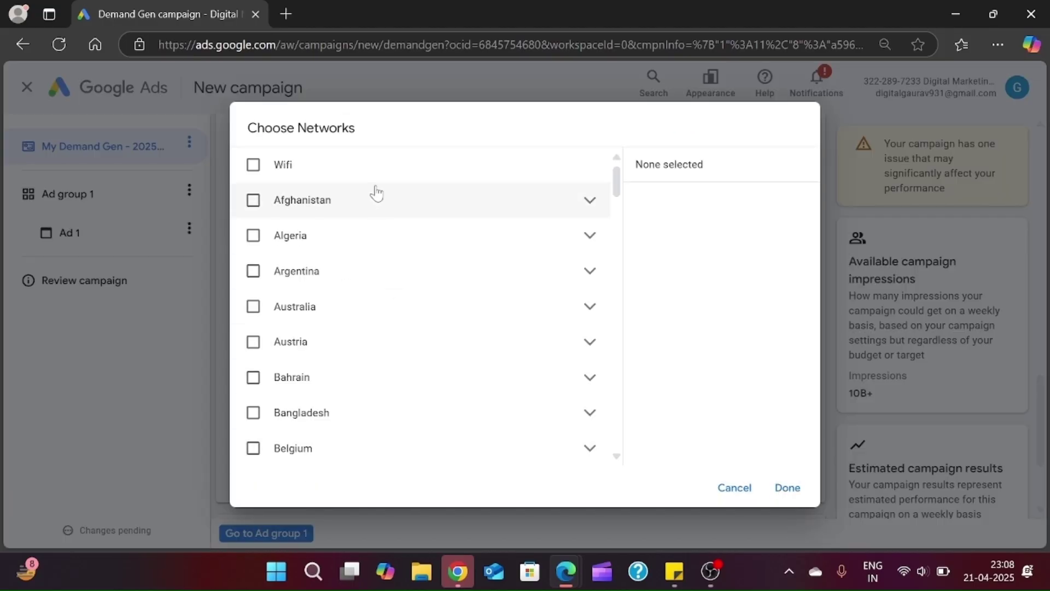
{"action": "left_click", "coordinate": [283, 162]}
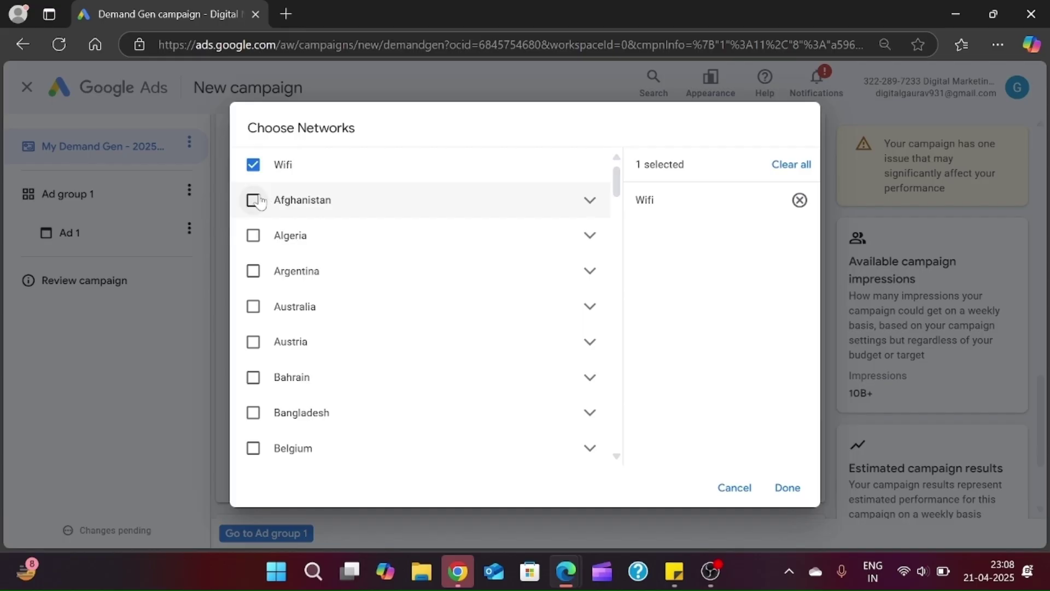
{"action": "scroll", "coordinate": [320, 426], "scroll_direction": "down", "scroll_amount": 2}
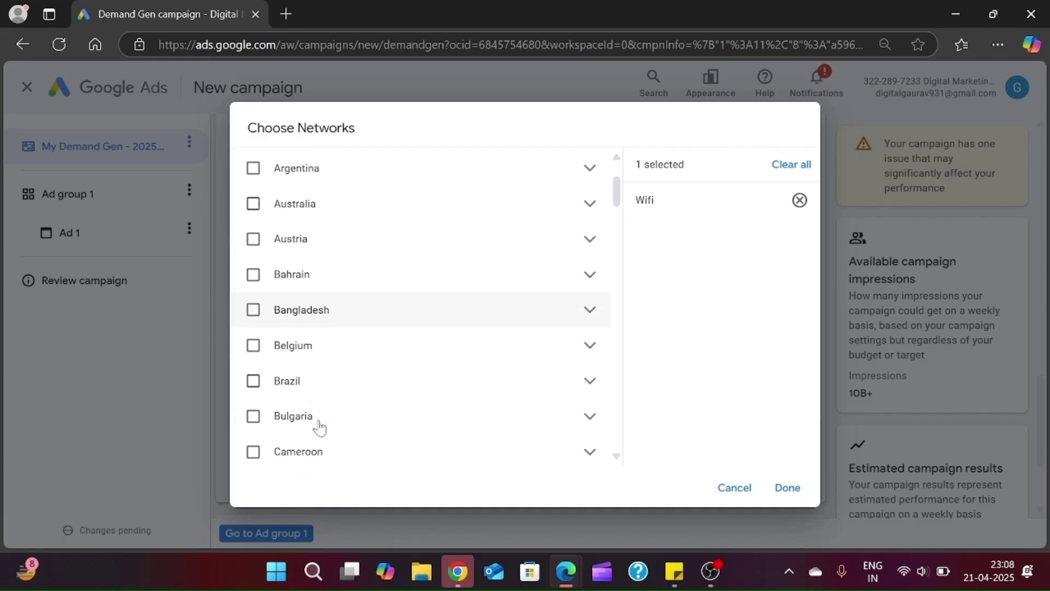
{"action": "scroll", "coordinate": [320, 427], "scroll_direction": "down", "scroll_amount": 8}
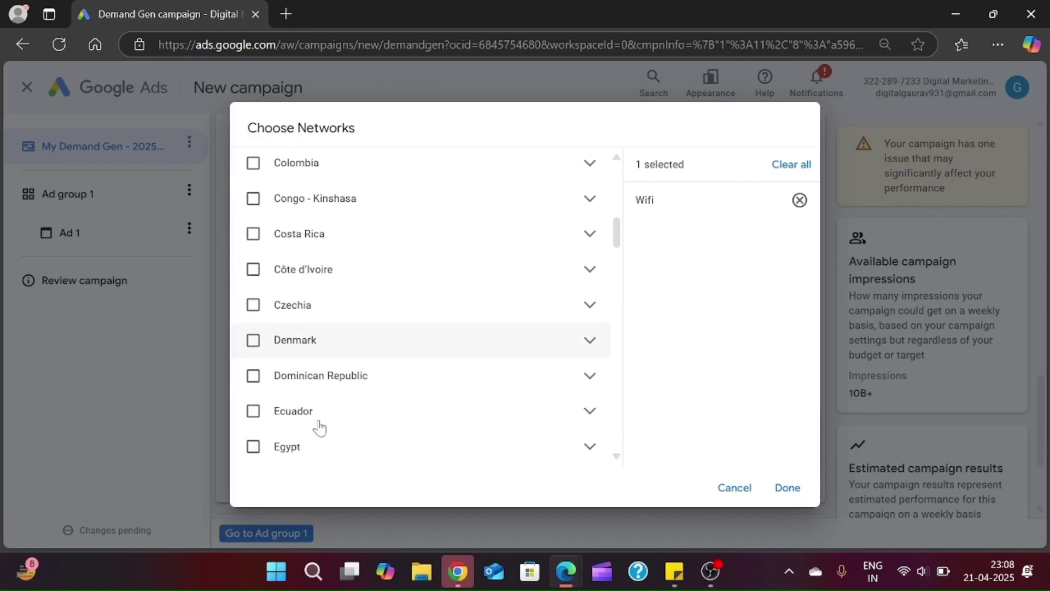
{"action": "scroll", "coordinate": [320, 427], "scroll_direction": "down", "scroll_amount": 6}
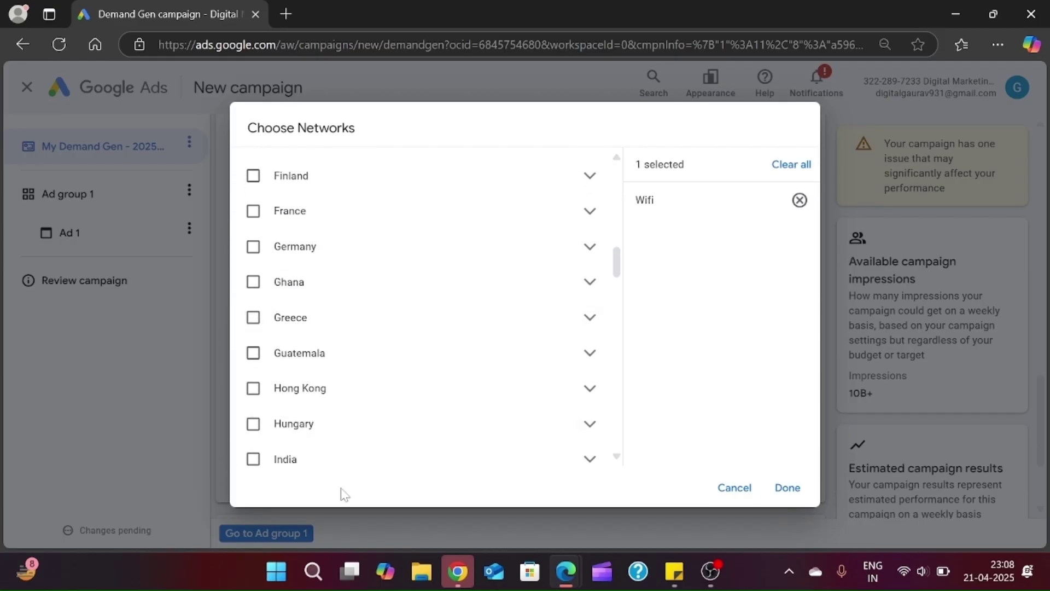
{"action": "left_click", "coordinate": [382, 464]}
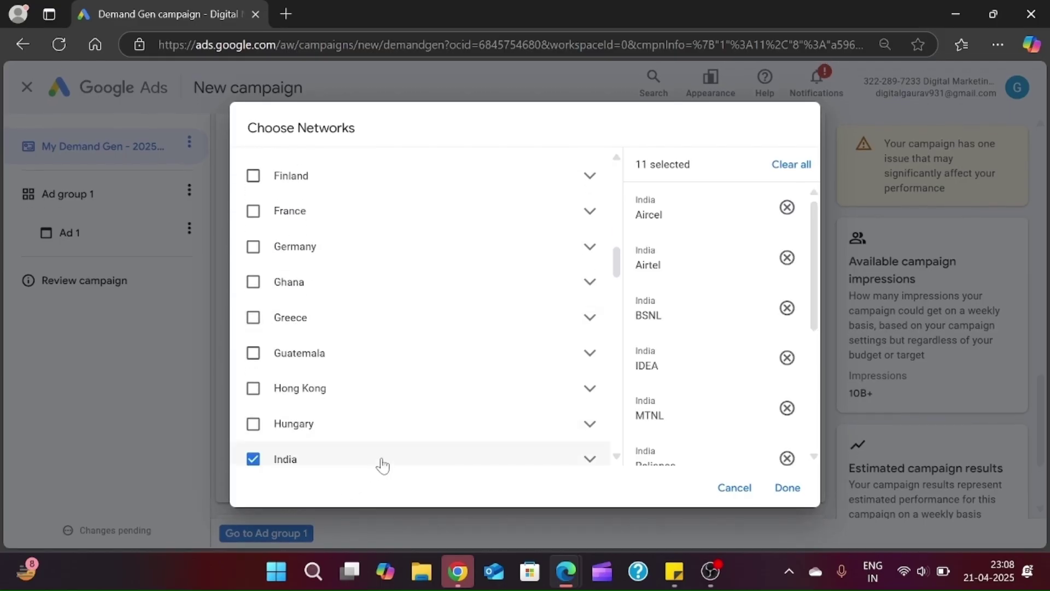
{"action": "scroll", "coordinate": [721, 432], "scroll_direction": "down", "scroll_amount": 2}
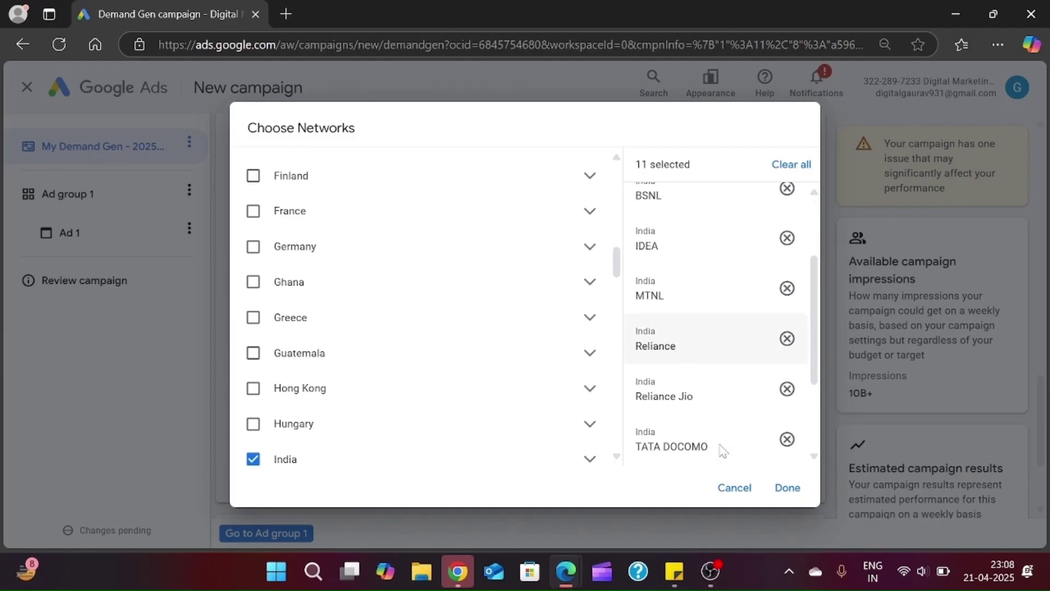
{"action": "scroll", "coordinate": [722, 450], "scroll_direction": "down", "scroll_amount": 3}
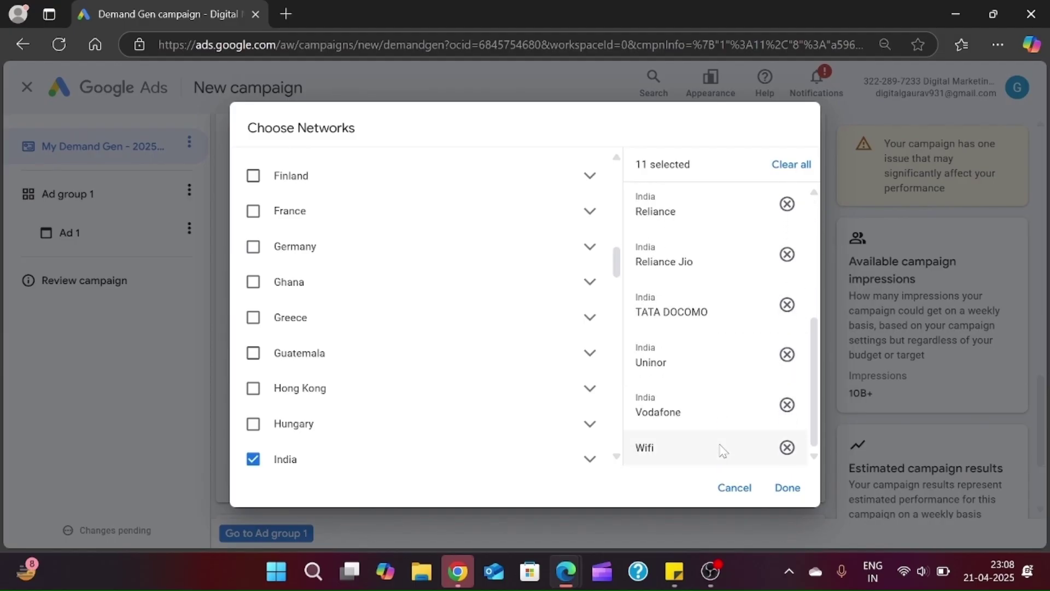
{"action": "left_click", "coordinate": [734, 494]}
Set the Devices targeting back to show on all eligible devices.
{"action": "scroll", "coordinate": [488, 393], "scroll_direction": "down", "scroll_amount": 3}
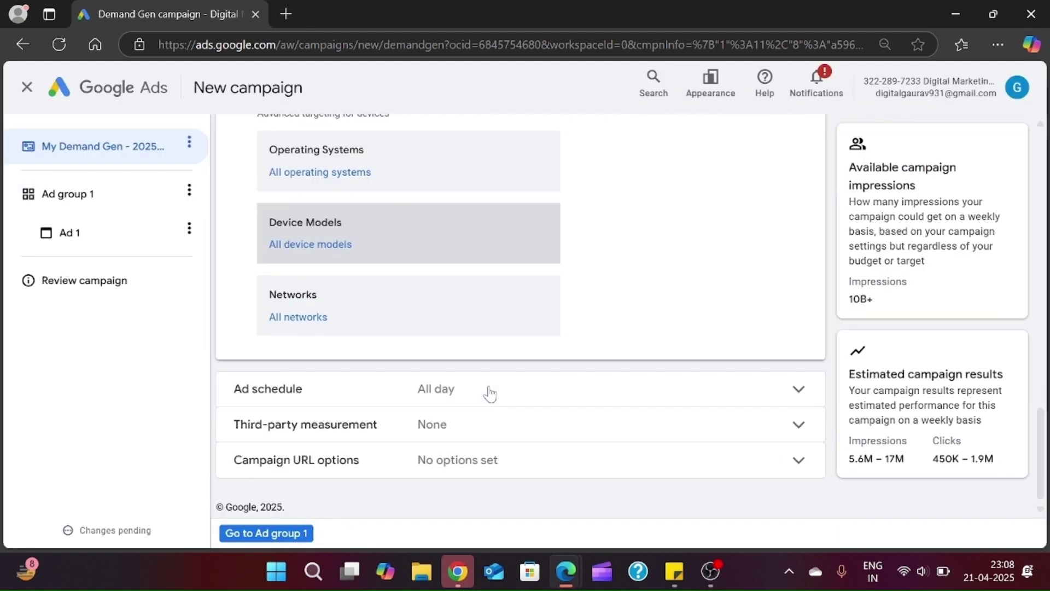
{"action": "scroll", "coordinate": [489, 393], "scroll_direction": "up", "scroll_amount": 4}
{"action": "scroll", "coordinate": [488, 392], "scroll_direction": "up", "scroll_amount": 1}
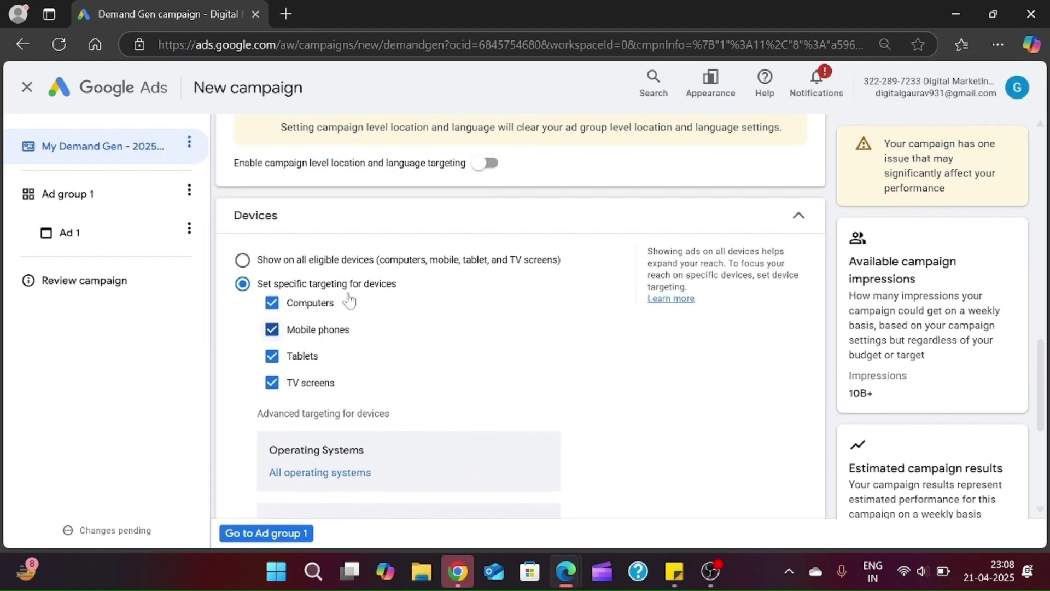
{"action": "left_click", "coordinate": [243, 260]}
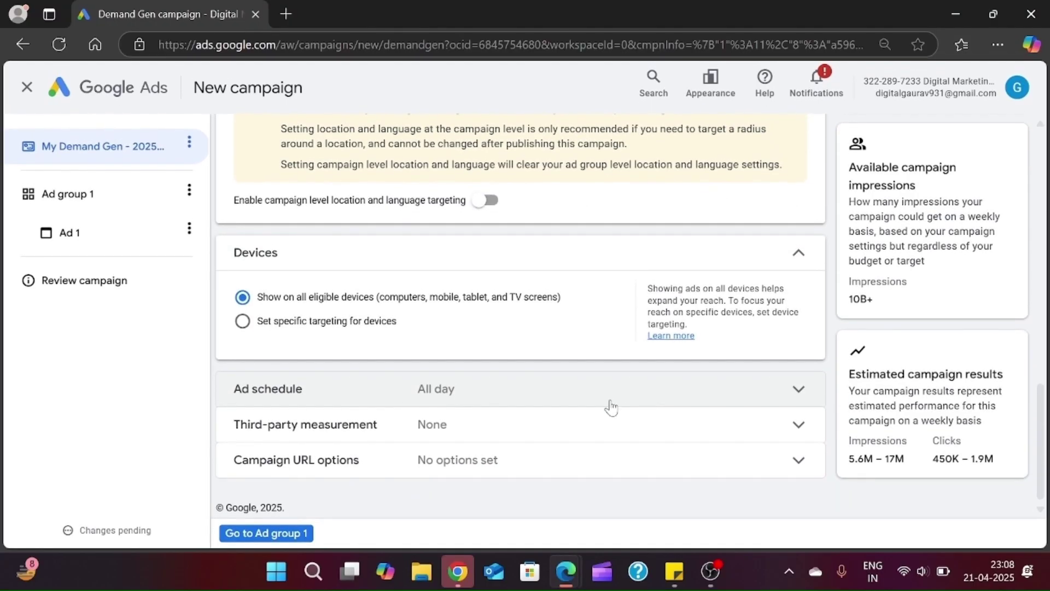
Expand the Ad schedule and examine its day choices and hours, keeping All days selected.
{"action": "left_click", "coordinate": [611, 405]}
{"action": "scroll", "coordinate": [612, 407], "scroll_direction": "down", "scroll_amount": 2}
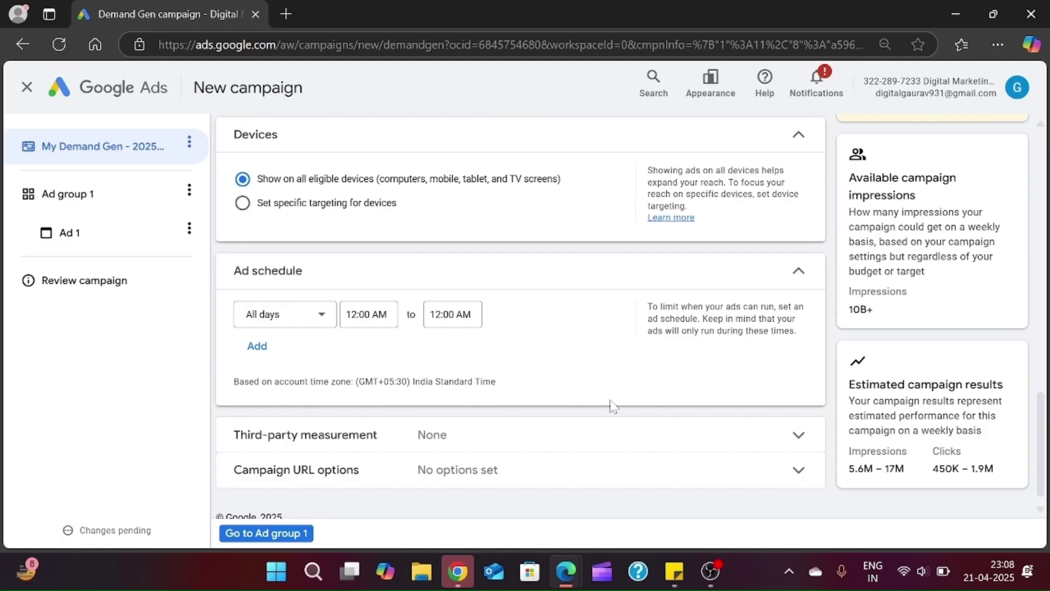
{"action": "left_click", "coordinate": [314, 316]}
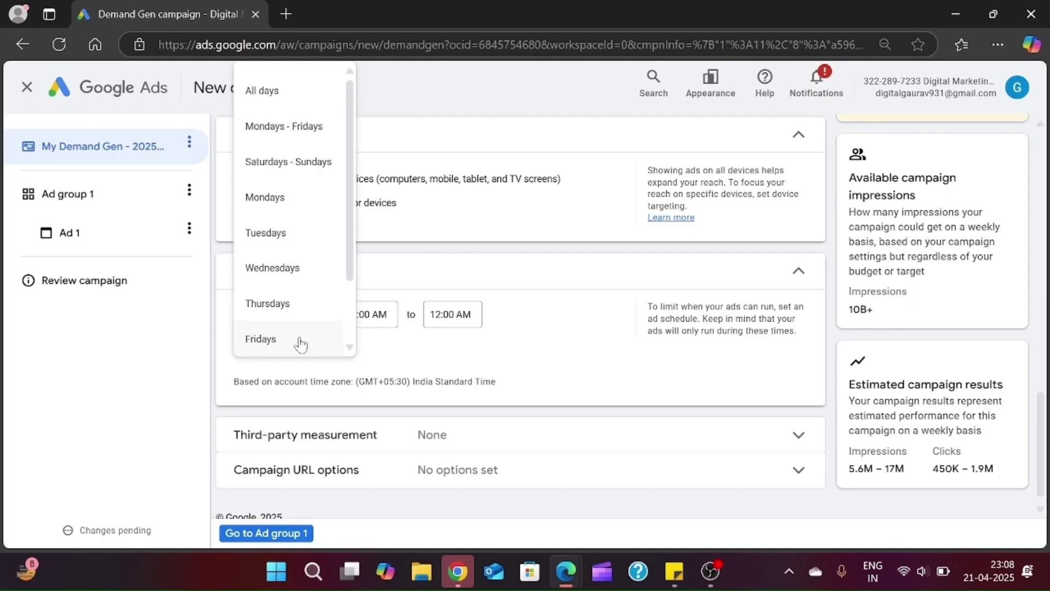
{"action": "left_click", "coordinate": [609, 305]}
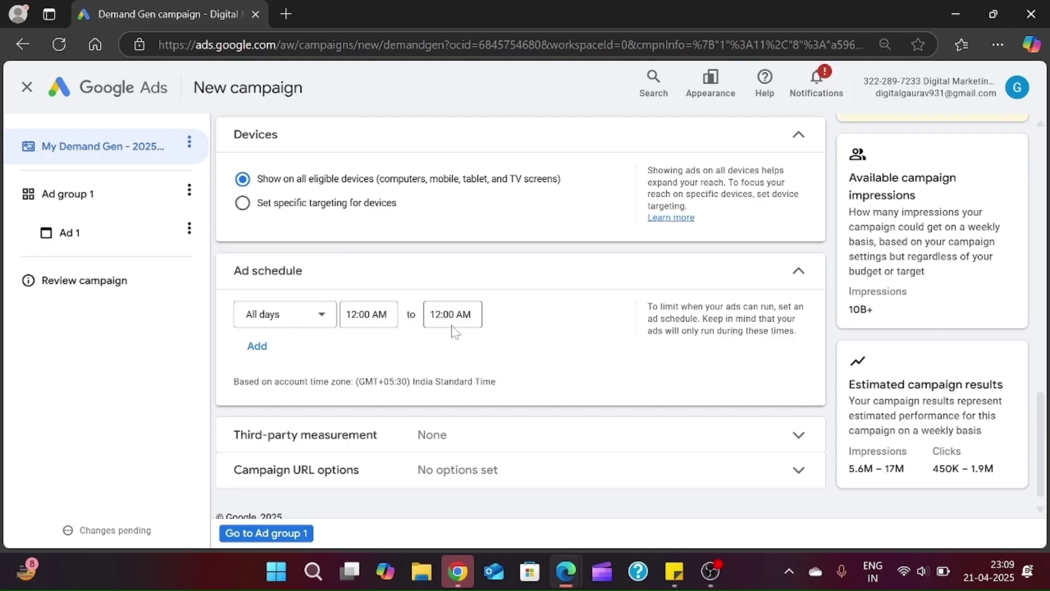
{"action": "scroll", "coordinate": [588, 364], "scroll_direction": "down", "scroll_amount": 1}
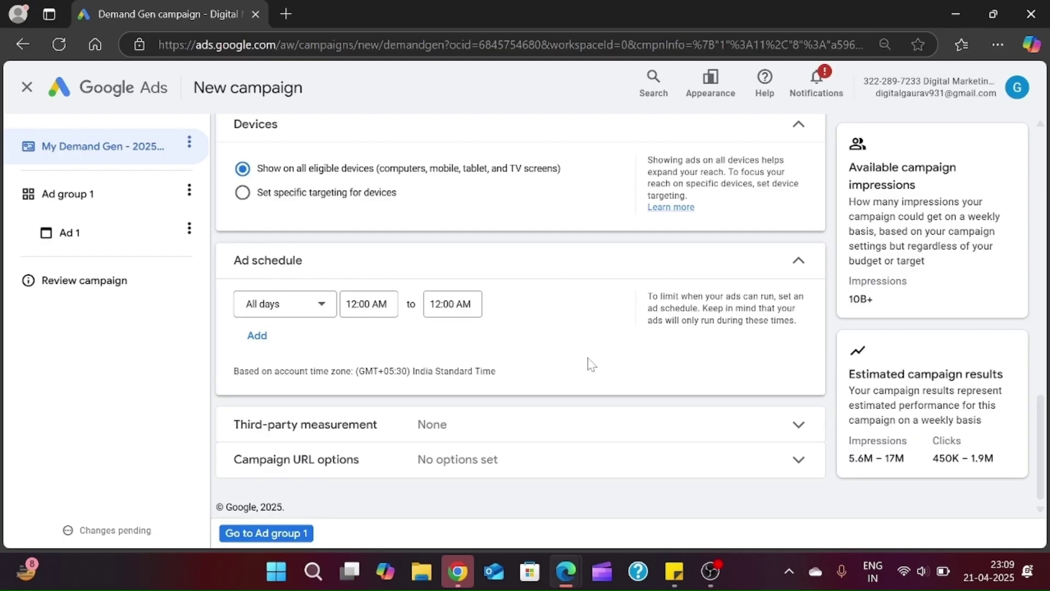
Review the Third-party measurement section, collapse it, and expand the Campaign URL options.
{"action": "left_click", "coordinate": [483, 441]}
{"action": "scroll", "coordinate": [484, 440], "scroll_direction": "up", "scroll_amount": 1}
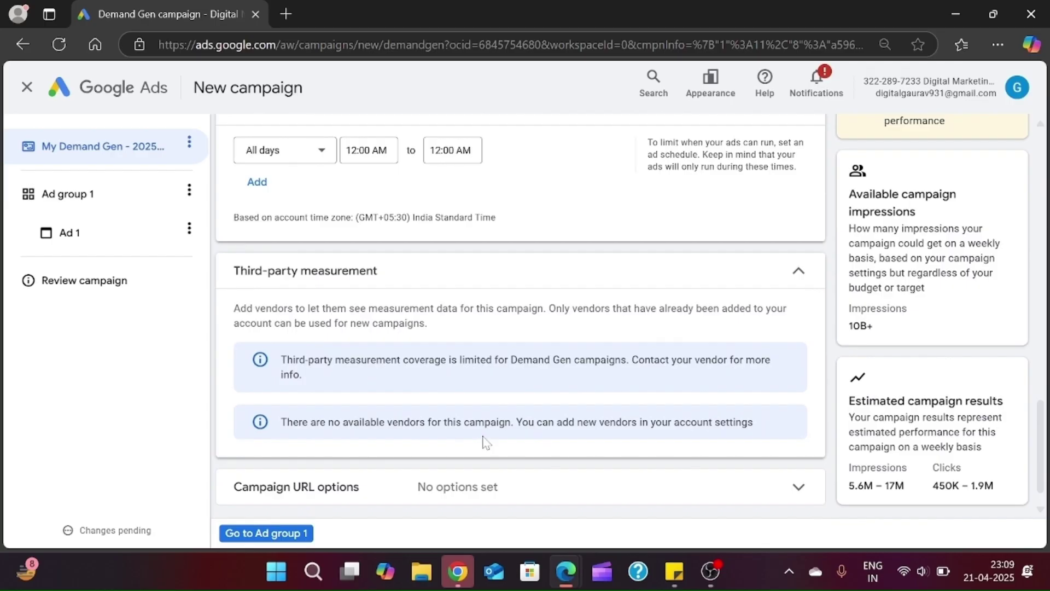
{"action": "left_click", "coordinate": [631, 269]}
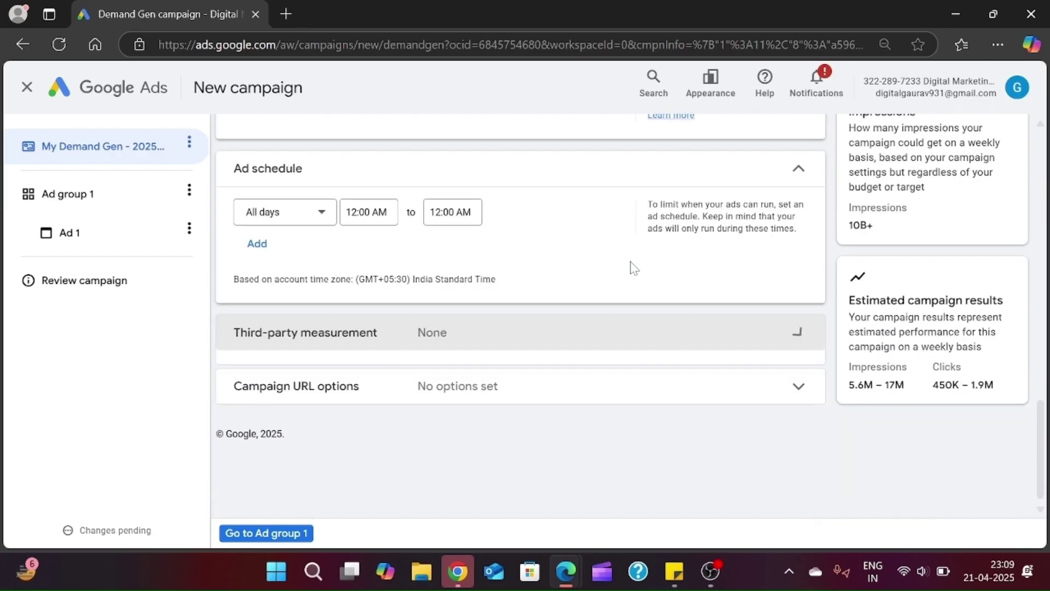
{"action": "left_click", "coordinate": [546, 391]}
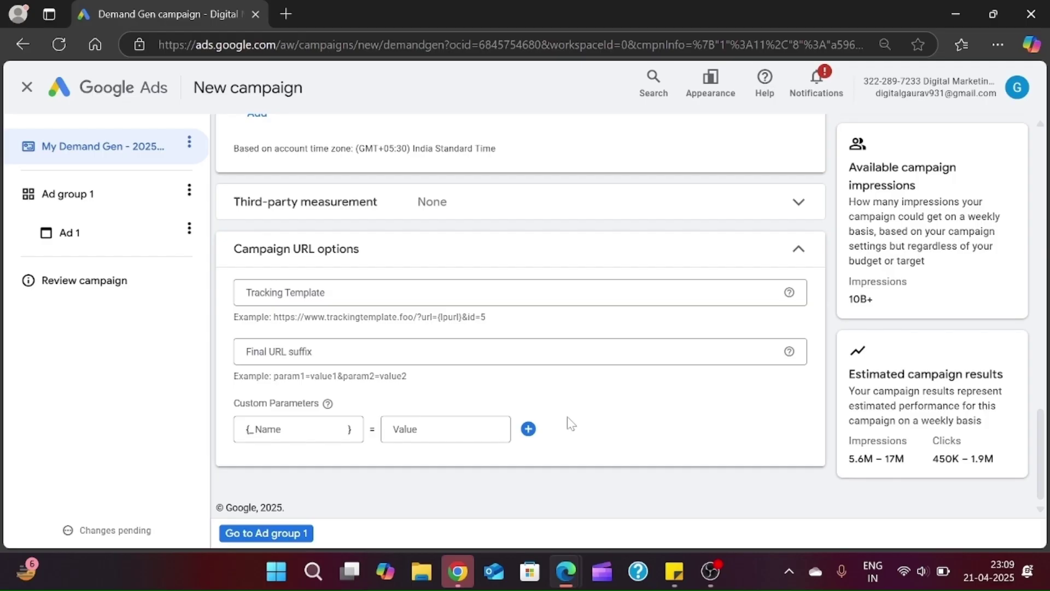
Proceed to the ad group settings, rename the ad group as "My Ad group 1" and hide the ads alert.
{"action": "scroll", "coordinate": [425, 445], "scroll_direction": "down", "scroll_amount": 2}
{"action": "scroll", "coordinate": [632, 465], "scroll_direction": "down", "scroll_amount": 2}
{"action": "left_click", "coordinate": [289, 532]}
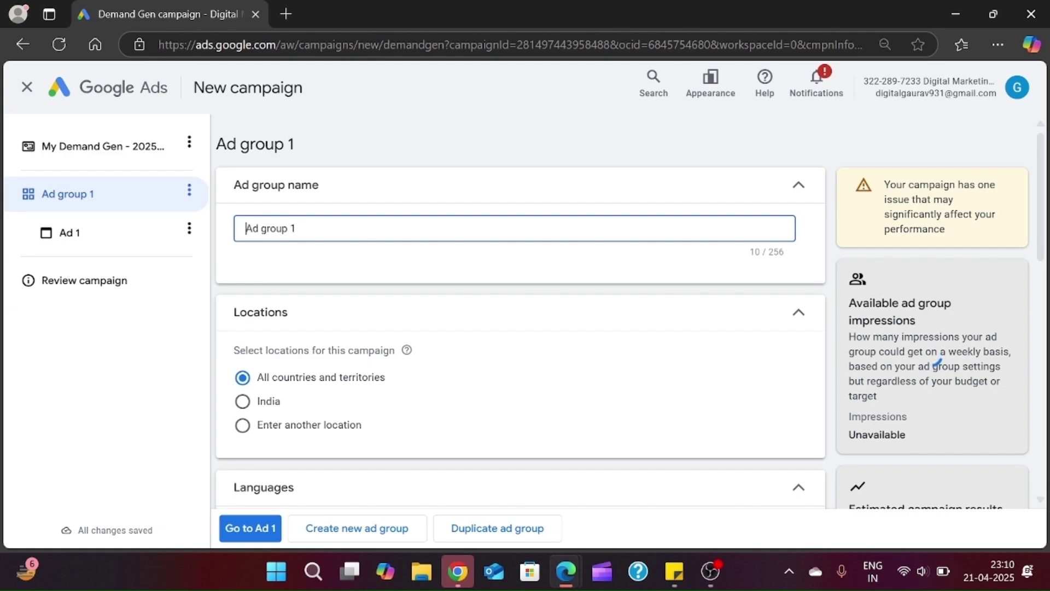
{"action": "type", "text": "My"}
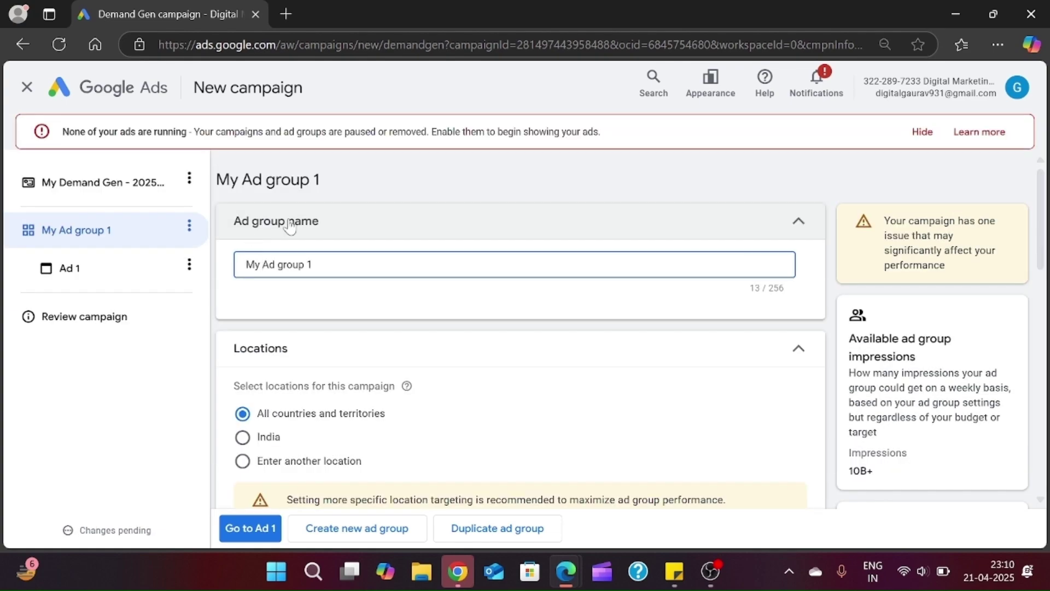
{"action": "left_click", "coordinate": [924, 134]}
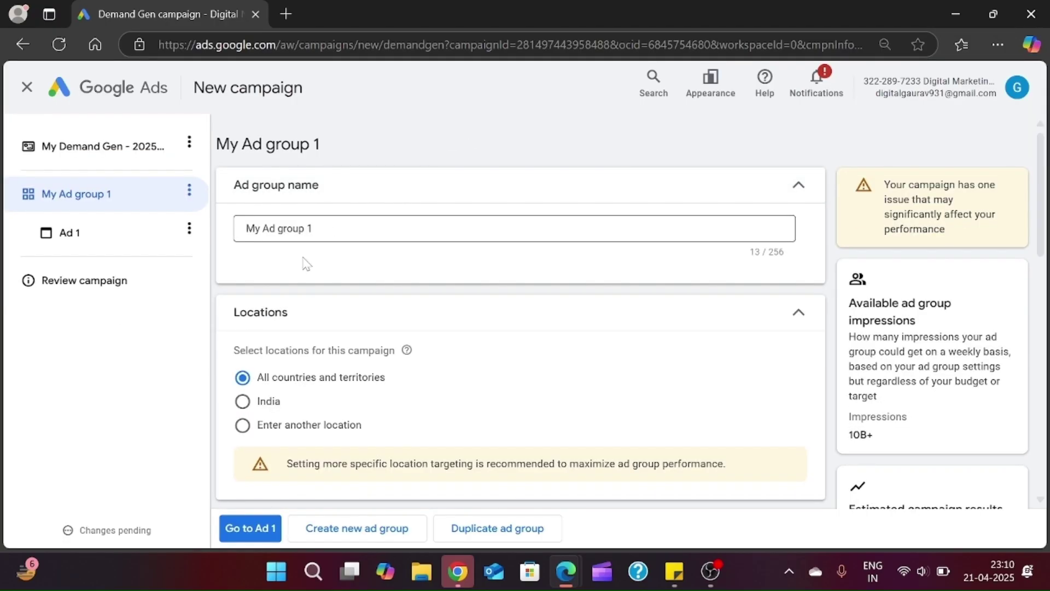
Enter a custom location for the ad group and include the city of Gurugram, Haryana, India.
{"action": "scroll", "coordinate": [305, 262], "scroll_direction": "down", "scroll_amount": 2}
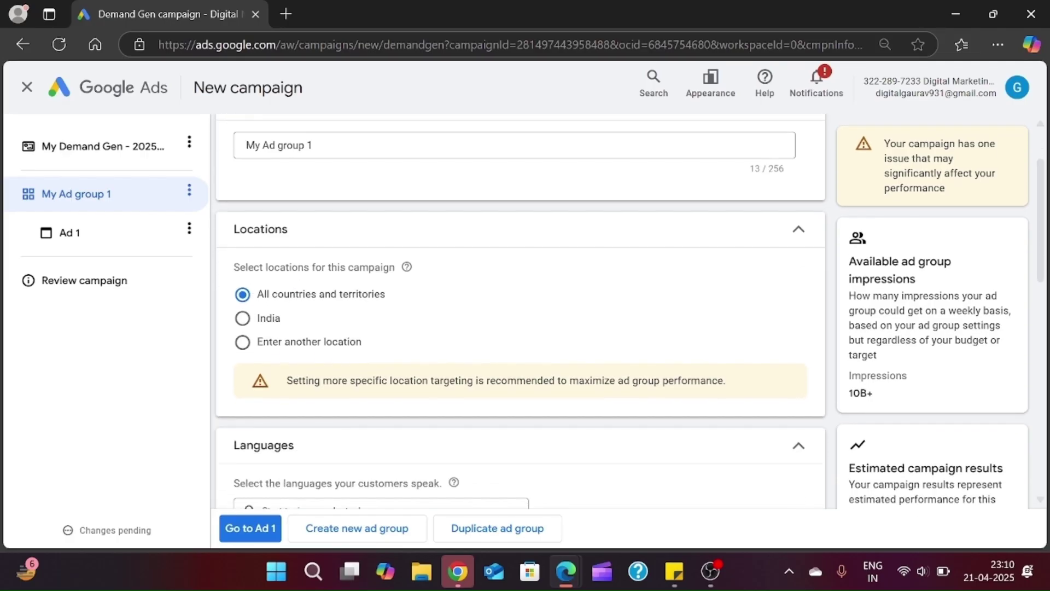
{"action": "scroll", "coordinate": [257, 295], "scroll_direction": "down", "scroll_amount": 1}
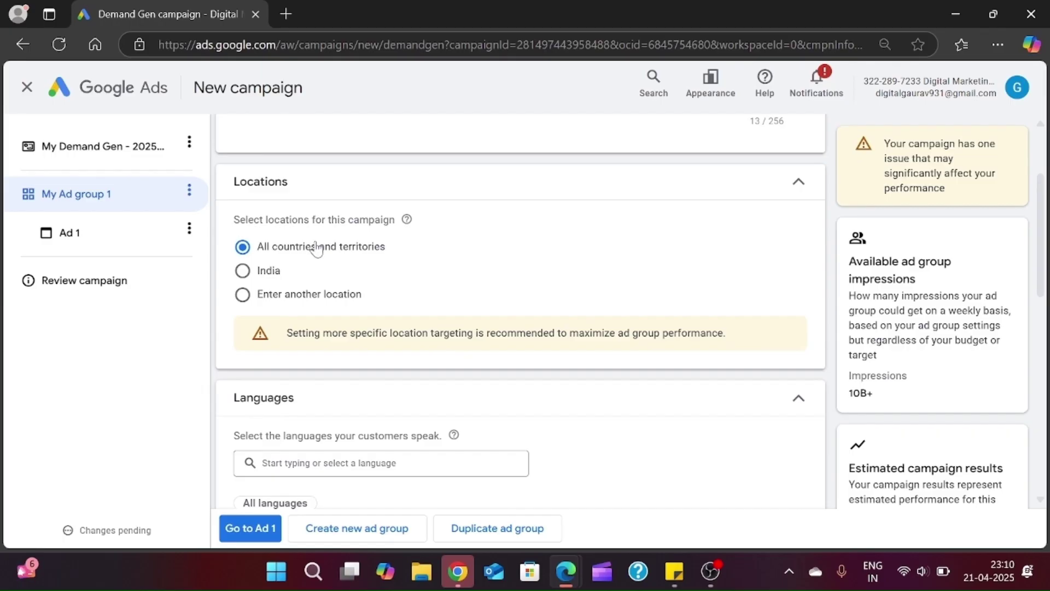
{"action": "left_click", "coordinate": [272, 278]}
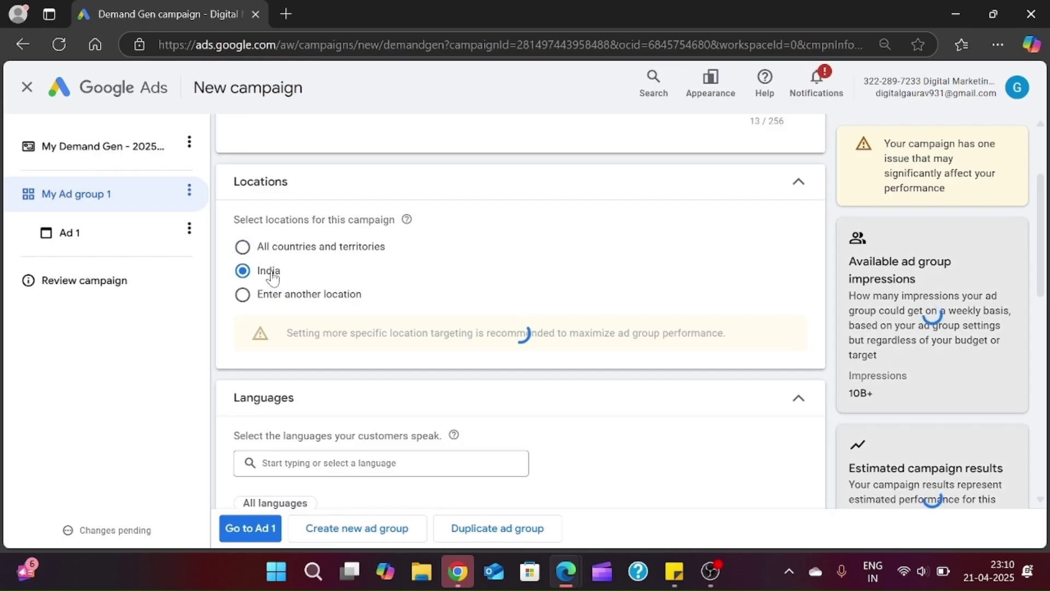
{"action": "left_click", "coordinate": [263, 301]}
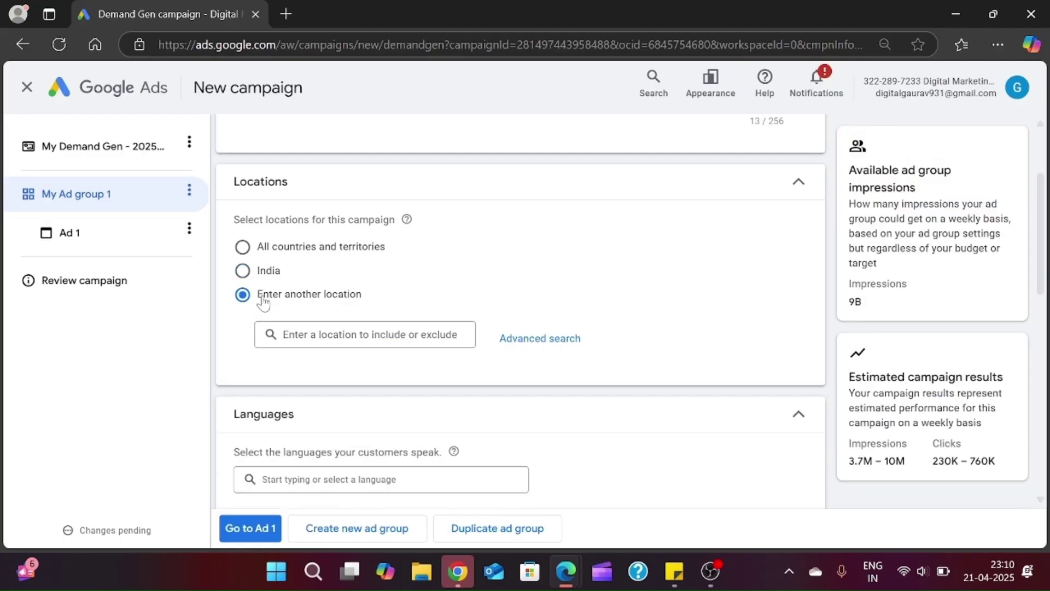
{"action": "scroll", "coordinate": [274, 300], "scroll_direction": "down", "scroll_amount": 1}
{"action": "left_click", "coordinate": [377, 286]}
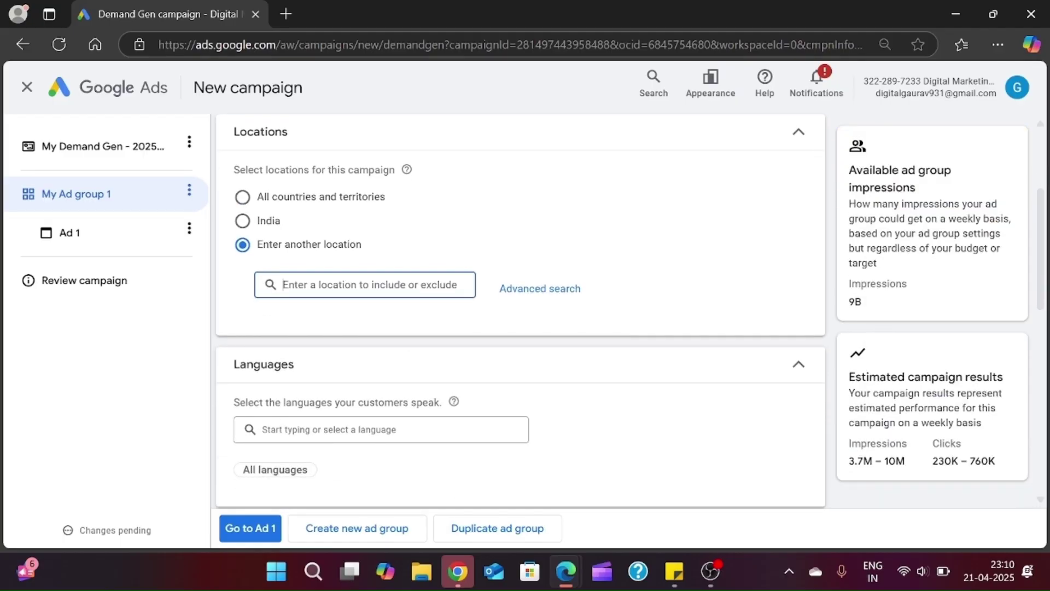
{"action": "type", "text": "gurug"}
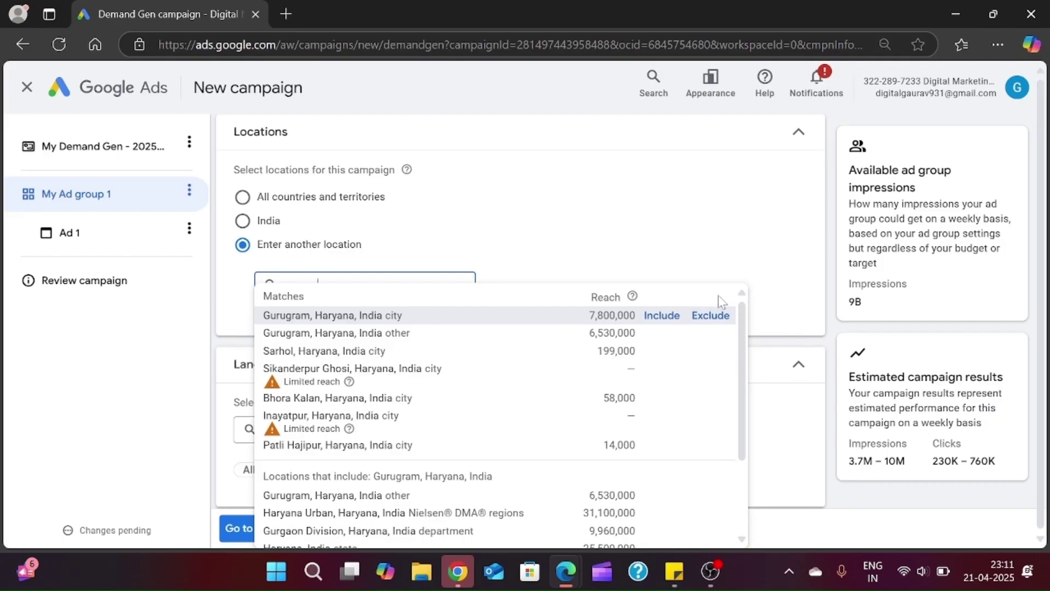
{"action": "mouse_move", "coordinate": [633, 296]}
{"action": "left_click", "coordinate": [673, 255]}
{"action": "left_click", "coordinate": [672, 317]}
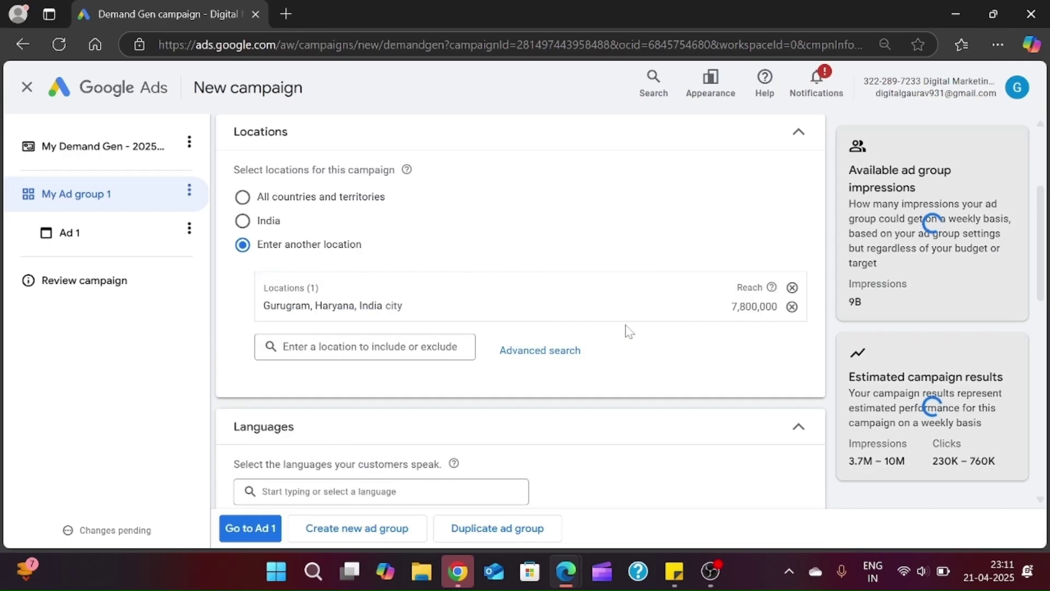
Select English and Hindi as the languages the ad group's customers speak.
{"action": "scroll", "coordinate": [399, 398], "scroll_direction": "down", "scroll_amount": 2}
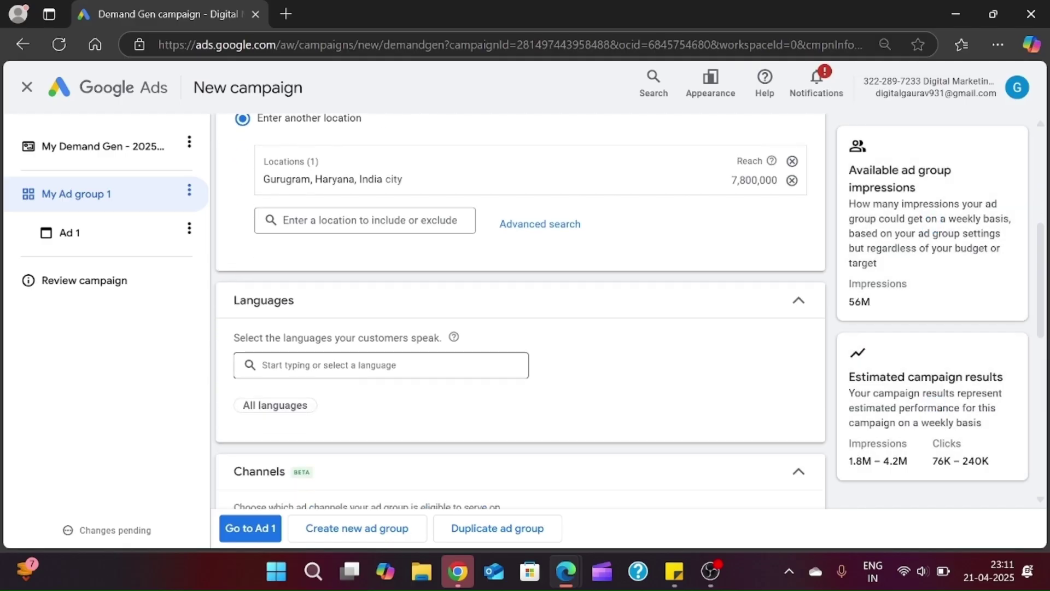
{"action": "scroll", "coordinate": [356, 343], "scroll_direction": "down", "scroll_amount": 1}
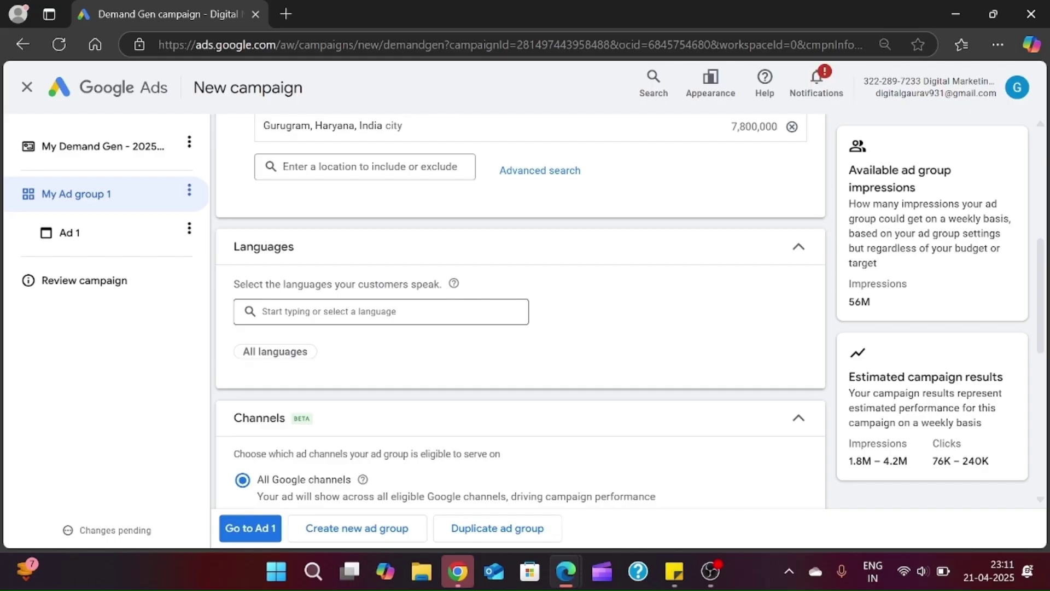
{"action": "left_click", "coordinate": [263, 312]}
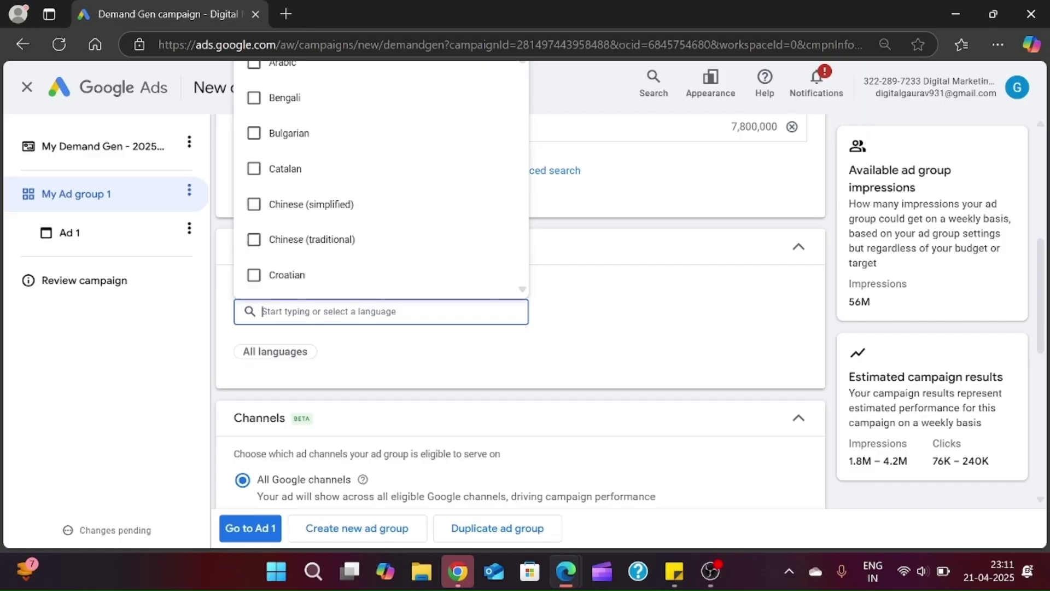
{"action": "type", "text": "hindi"}
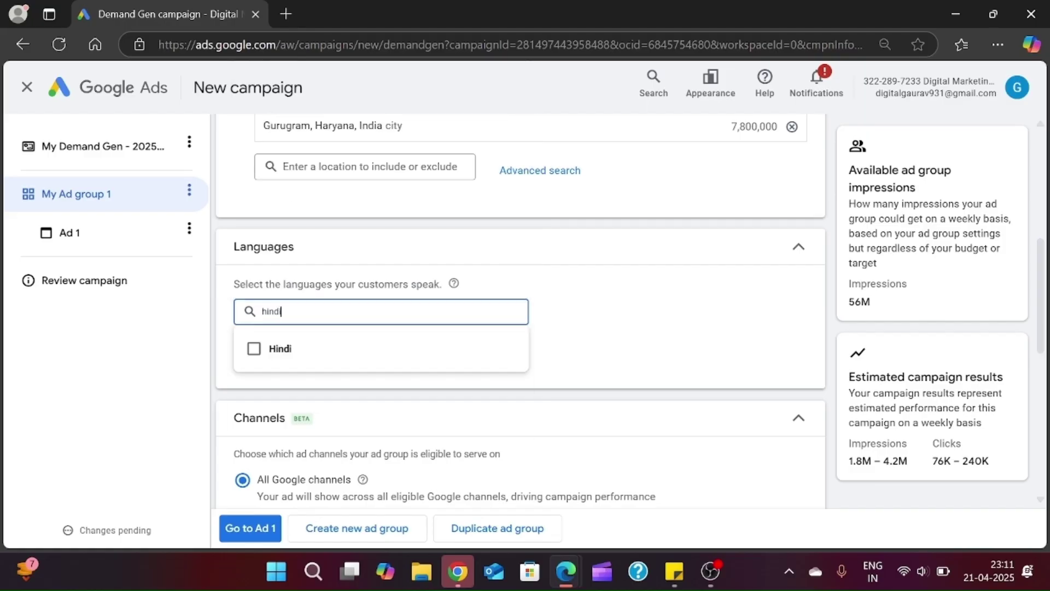
{"action": "left_click", "coordinate": [339, 346]}
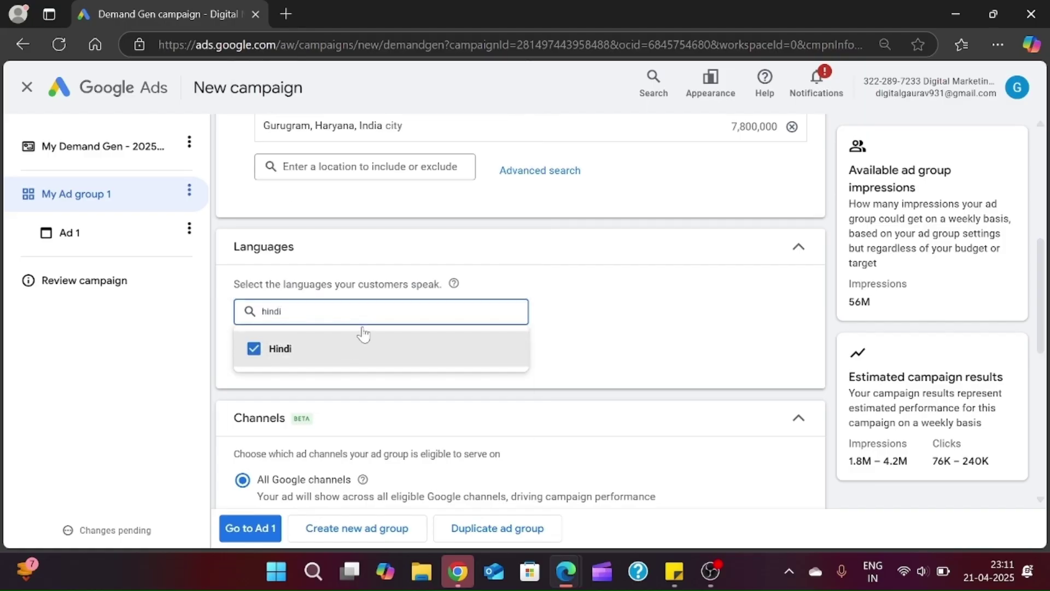
Include the Google Display Network in the ad group's channels, keeping All Google channels selected.
{"action": "scroll", "coordinate": [647, 327], "scroll_direction": "down", "scroll_amount": 4}
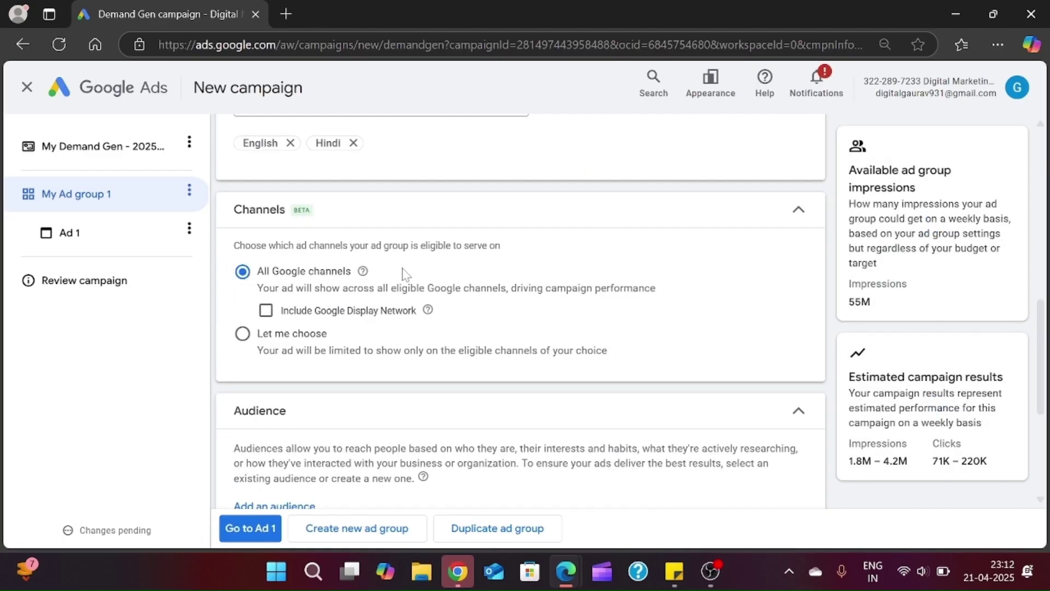
{"action": "left_click", "coordinate": [267, 319]}
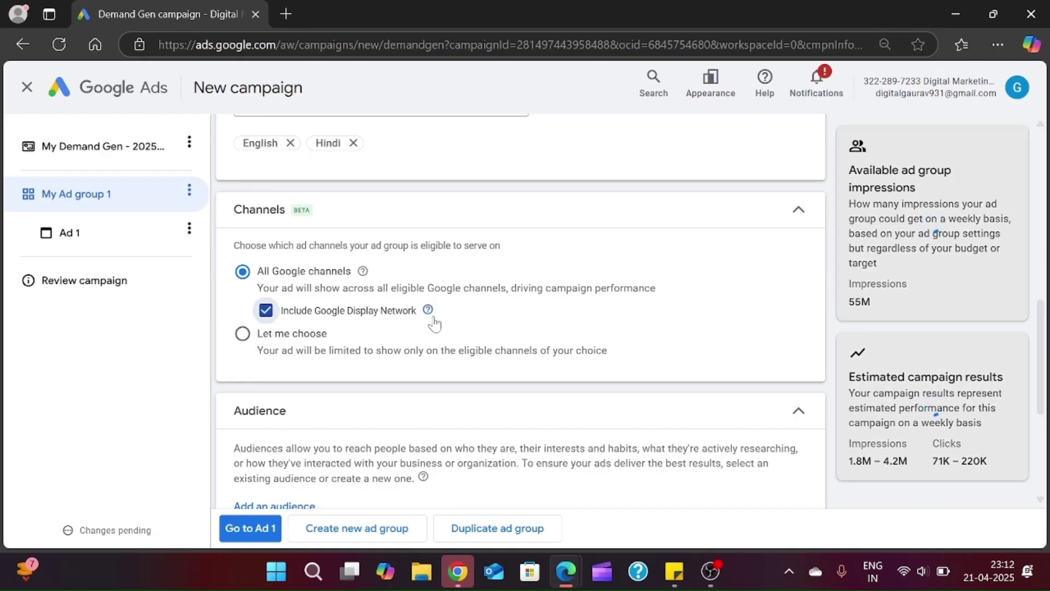
{"action": "mouse_move", "coordinate": [432, 320]}
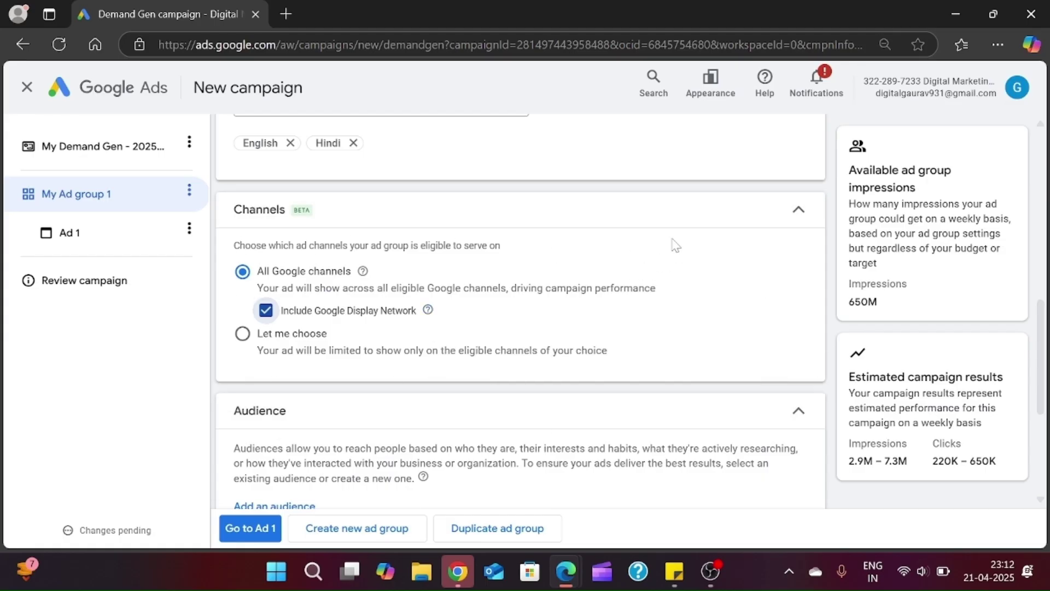
Start a new audience for the ad group and name it "My Audience".
{"action": "scroll", "coordinate": [734, 410], "scroll_direction": "down", "scroll_amount": 3}
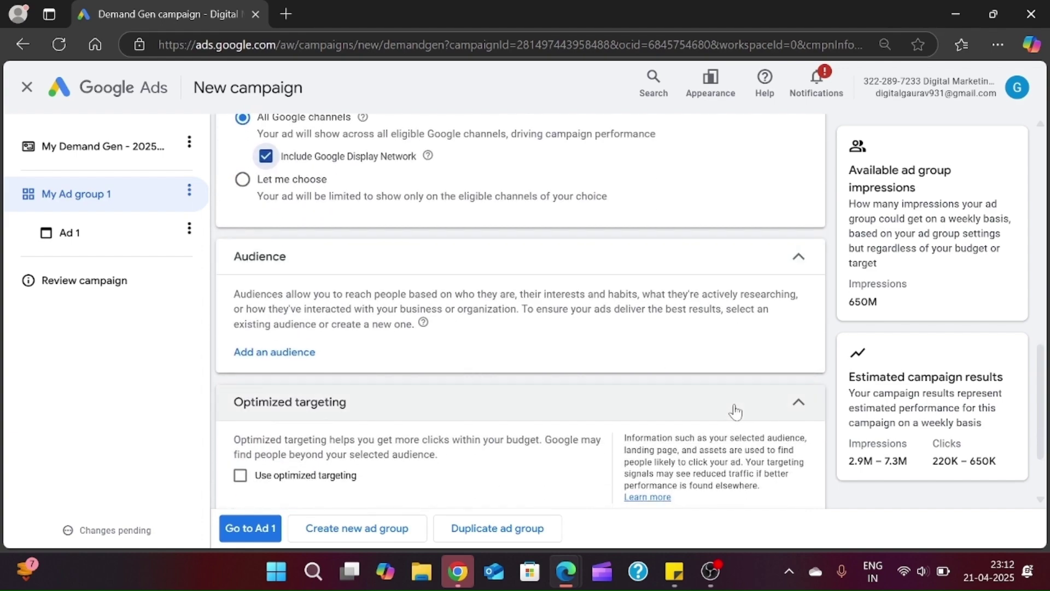
{"action": "scroll", "coordinate": [734, 410], "scroll_direction": "down", "scroll_amount": 1}
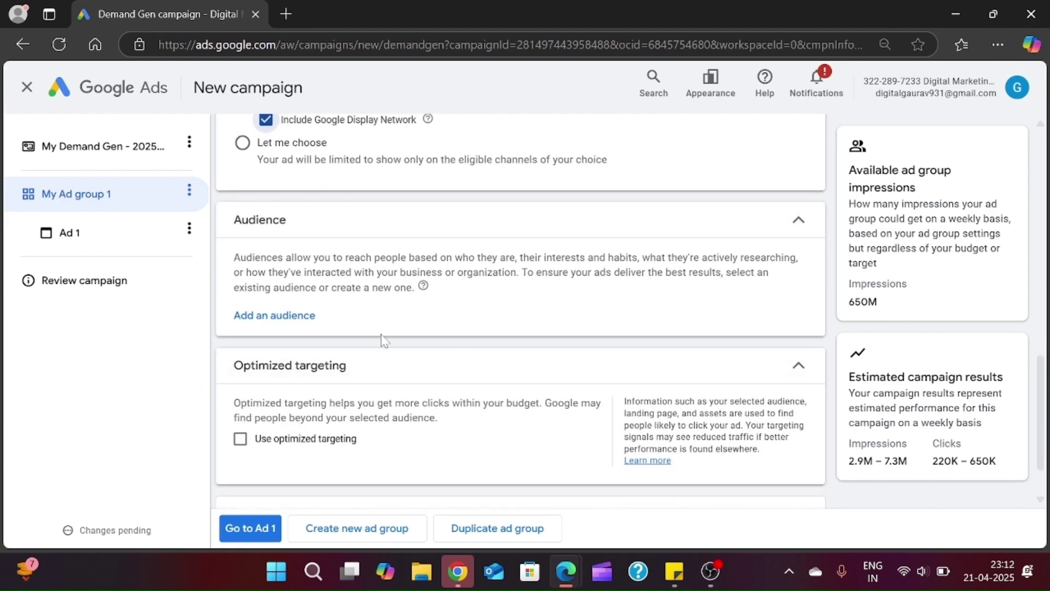
{"action": "left_click", "coordinate": [298, 319]}
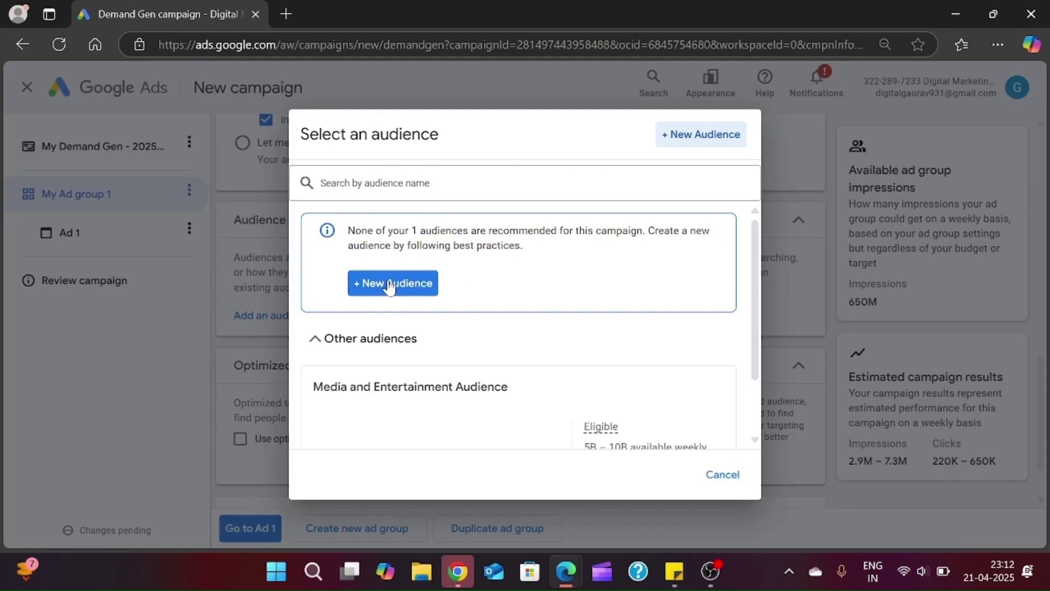
{"action": "scroll", "coordinate": [388, 286], "scroll_direction": "down", "scroll_amount": 1}
{"action": "scroll", "coordinate": [389, 287], "scroll_direction": "up", "scroll_amount": 1}
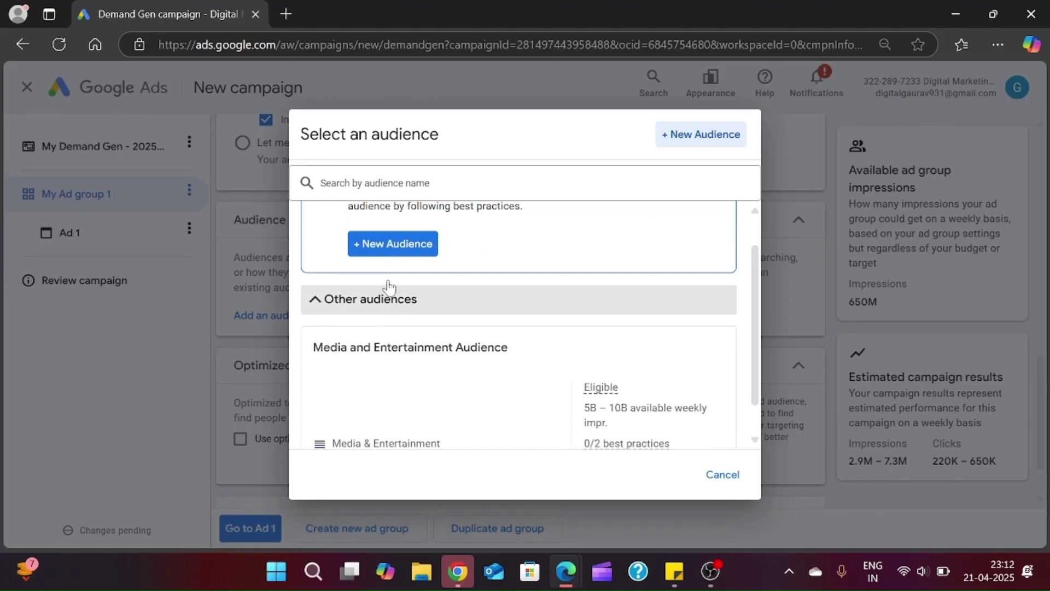
{"action": "left_click", "coordinate": [388, 275]}
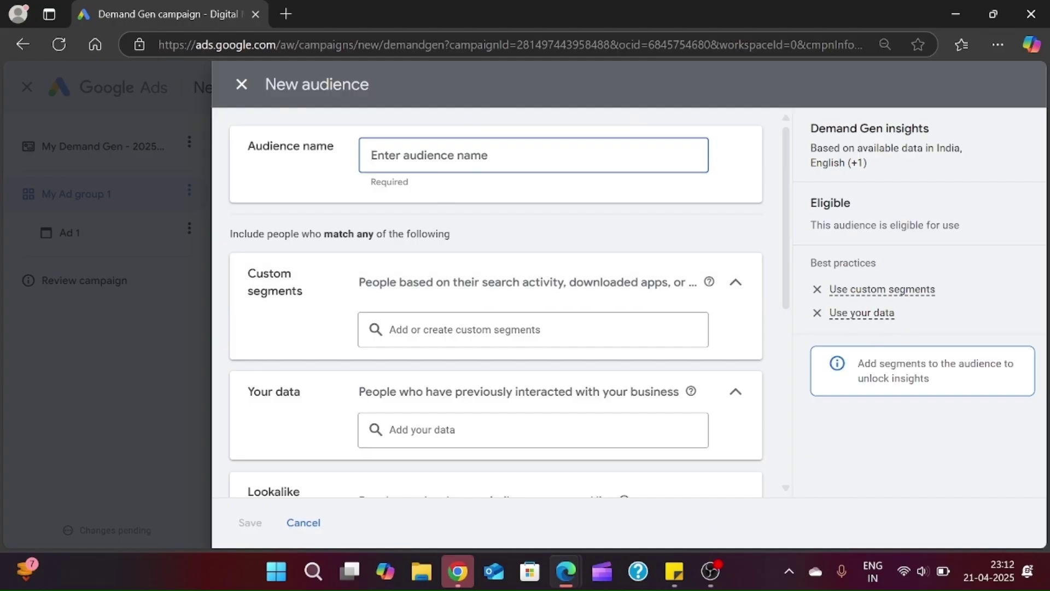
{"action": "type", "text": "My"}
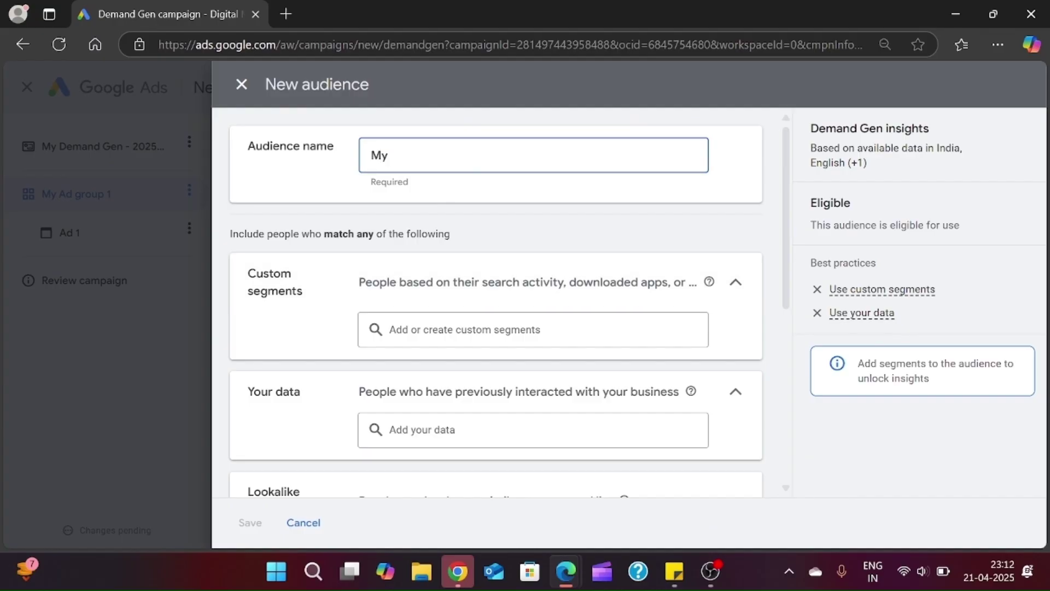
{"action": "type", "text": " Audience"}
Browse the existing custom segments for the audience, inspect the listed segment's details, and close the list.
{"action": "scroll", "coordinate": [441, 206], "scroll_direction": "down", "scroll_amount": 2}
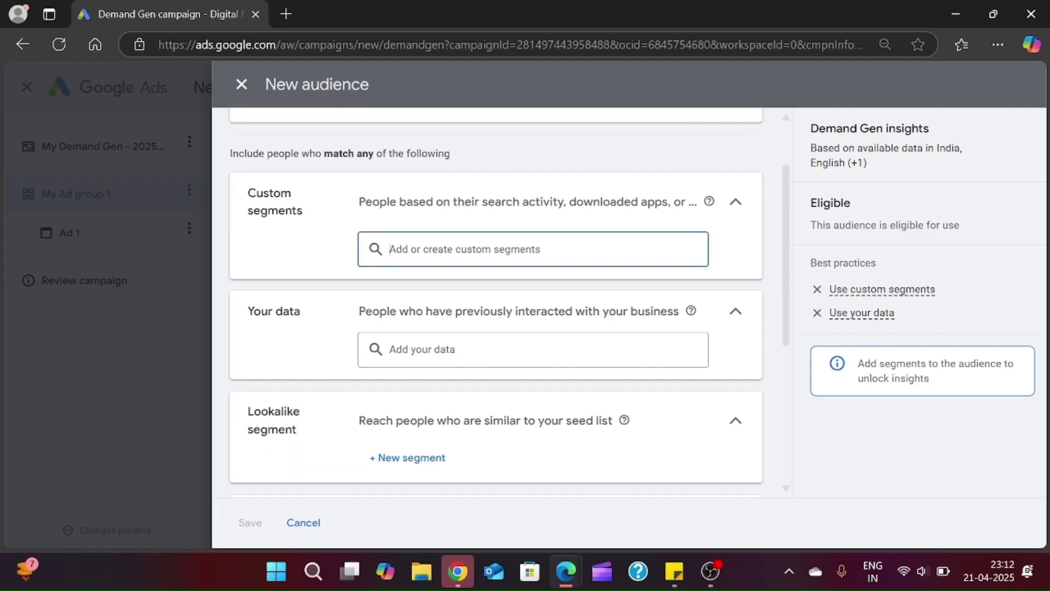
{"action": "left_click", "coordinate": [515, 251]}
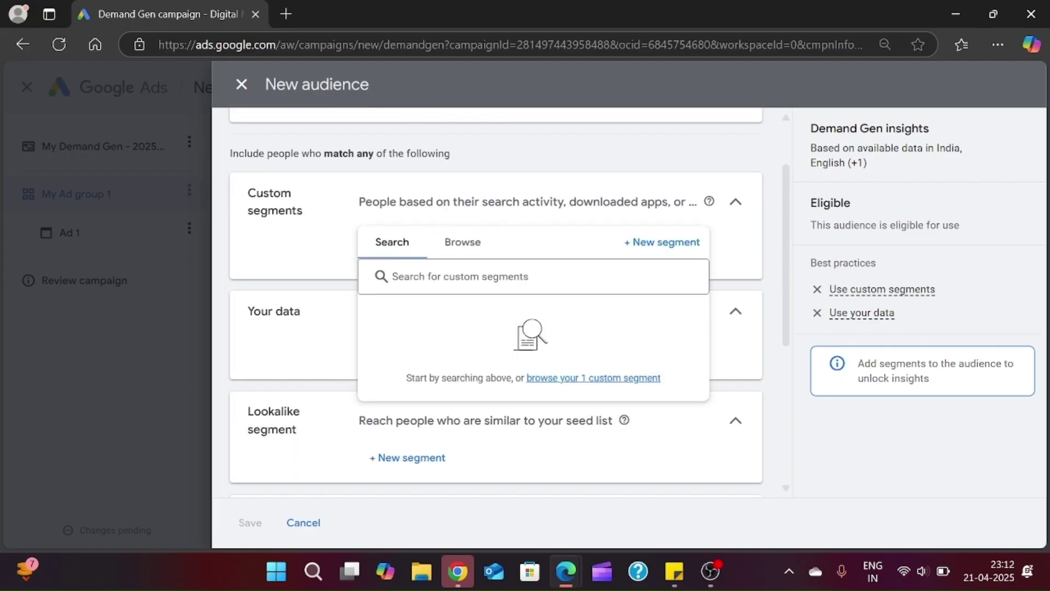
{"action": "left_click", "coordinate": [466, 254]}
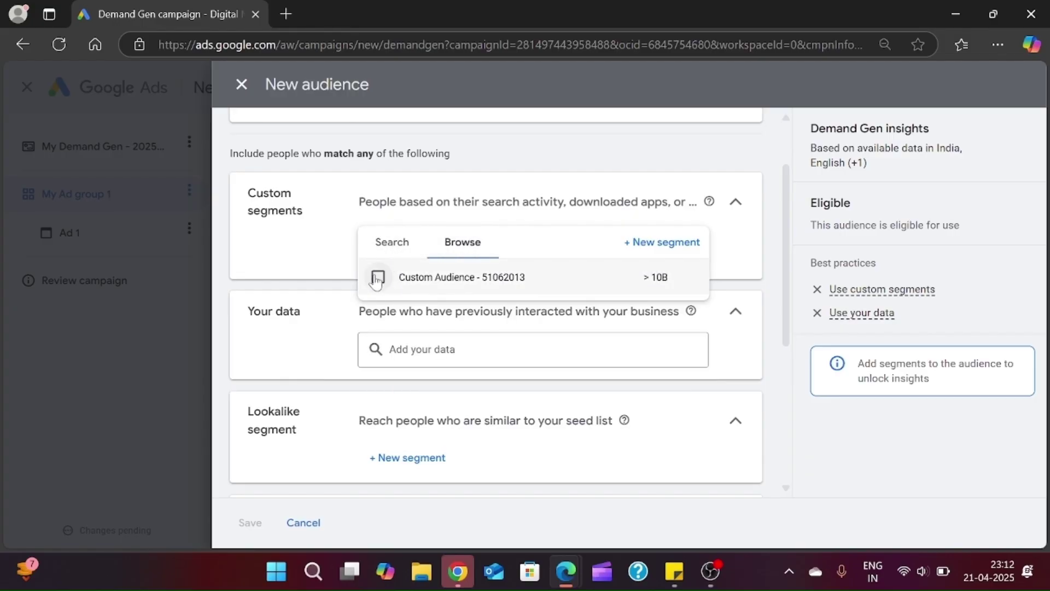
{"action": "mouse_move", "coordinate": [520, 281]}
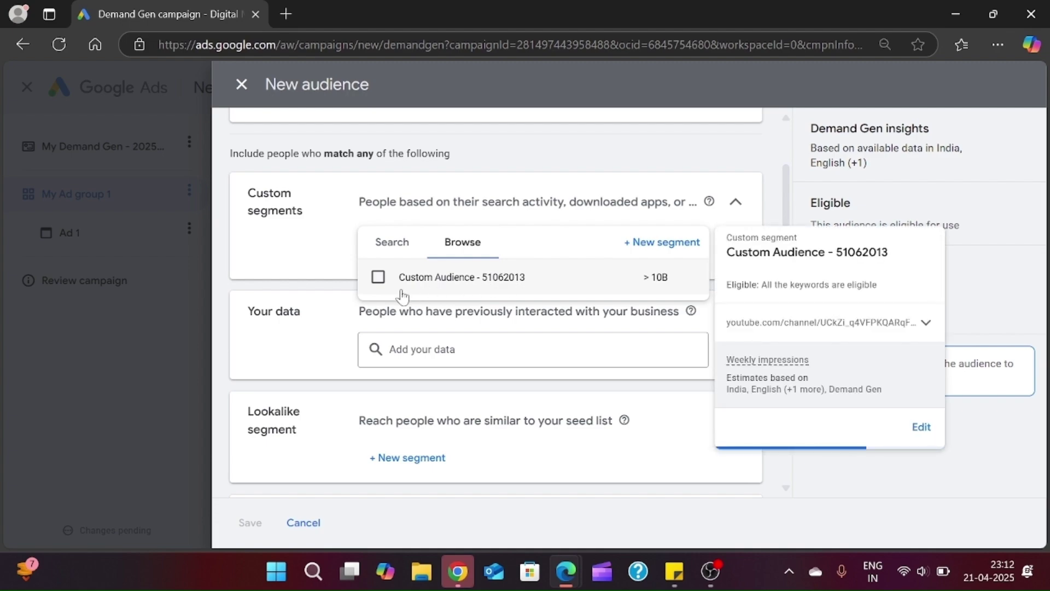
{"action": "left_click", "coordinate": [391, 248]}
{"action": "left_click", "coordinate": [332, 247]}
Expand the audience's Interests & detailed demographics section and open its list of suggested segments.
{"action": "scroll", "coordinate": [342, 282], "scroll_direction": "down", "scroll_amount": 1}
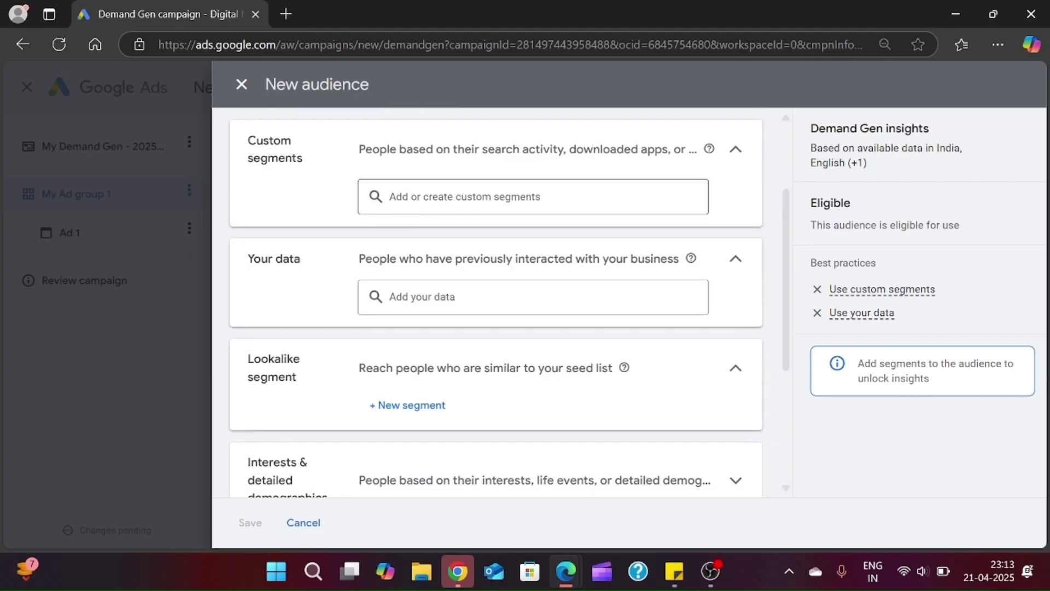
{"action": "scroll", "coordinate": [301, 226], "scroll_direction": "down", "scroll_amount": 1}
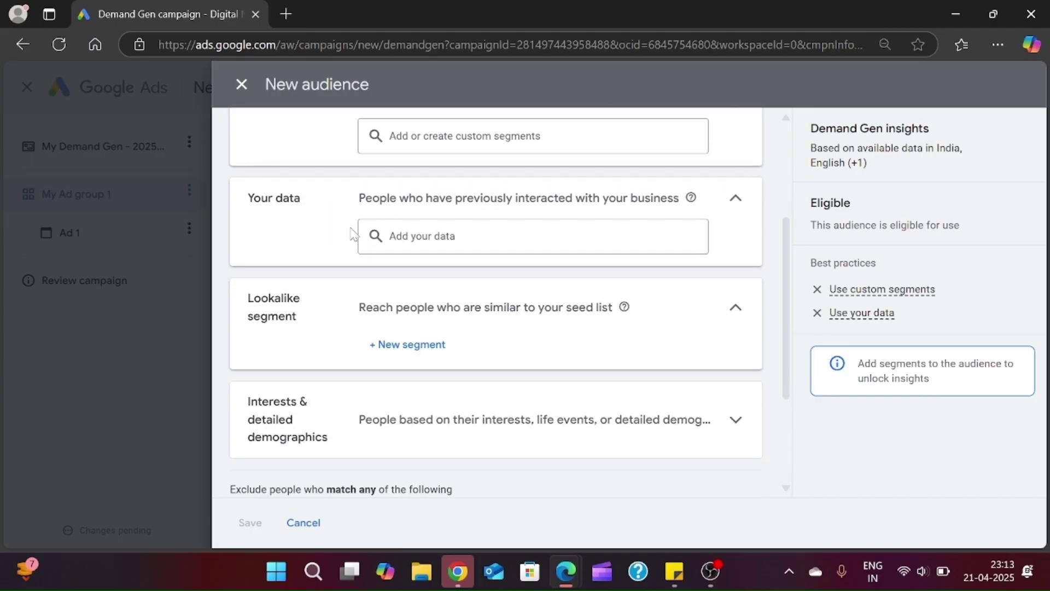
{"action": "scroll", "coordinate": [386, 328], "scroll_direction": "down", "scroll_amount": 1}
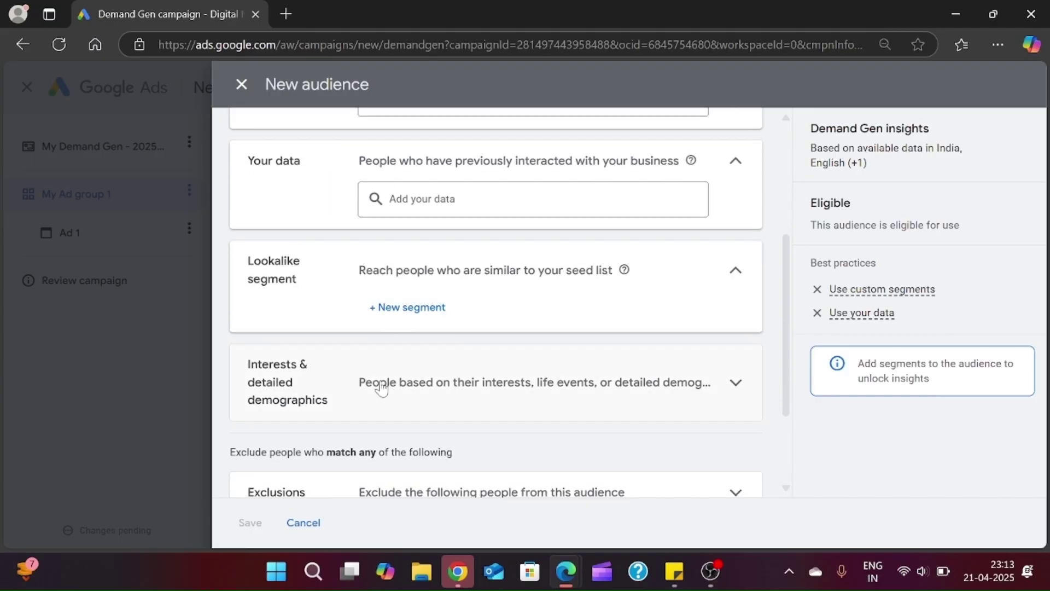
{"action": "scroll", "coordinate": [381, 387], "scroll_direction": "down", "scroll_amount": 1}
{"action": "scroll", "coordinate": [381, 387], "scroll_direction": "down", "scroll_amount": 1}
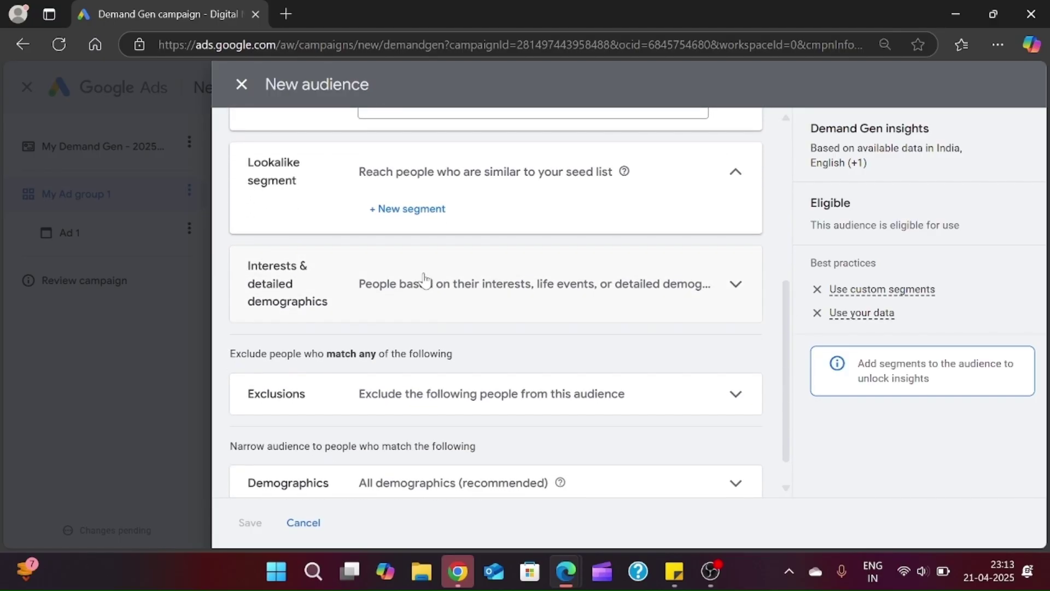
{"action": "left_click", "coordinate": [424, 292]}
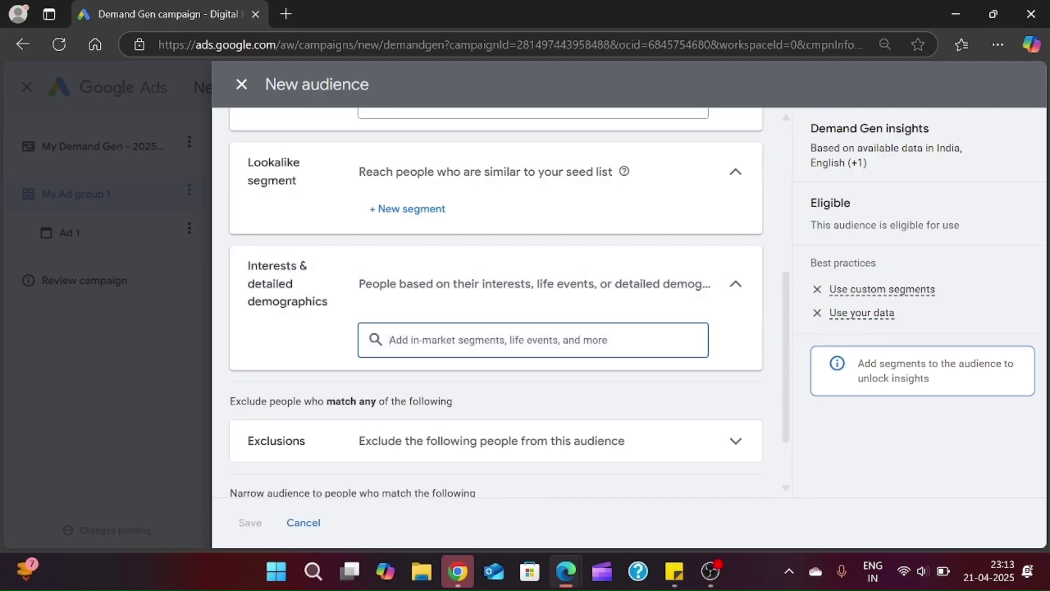
{"action": "left_click", "coordinate": [517, 340]}
{"action": "scroll", "coordinate": [429, 345], "scroll_direction": "down", "scroll_amount": 1}
{"action": "scroll", "coordinate": [429, 344], "scroll_direction": "up", "scroll_amount": 1}
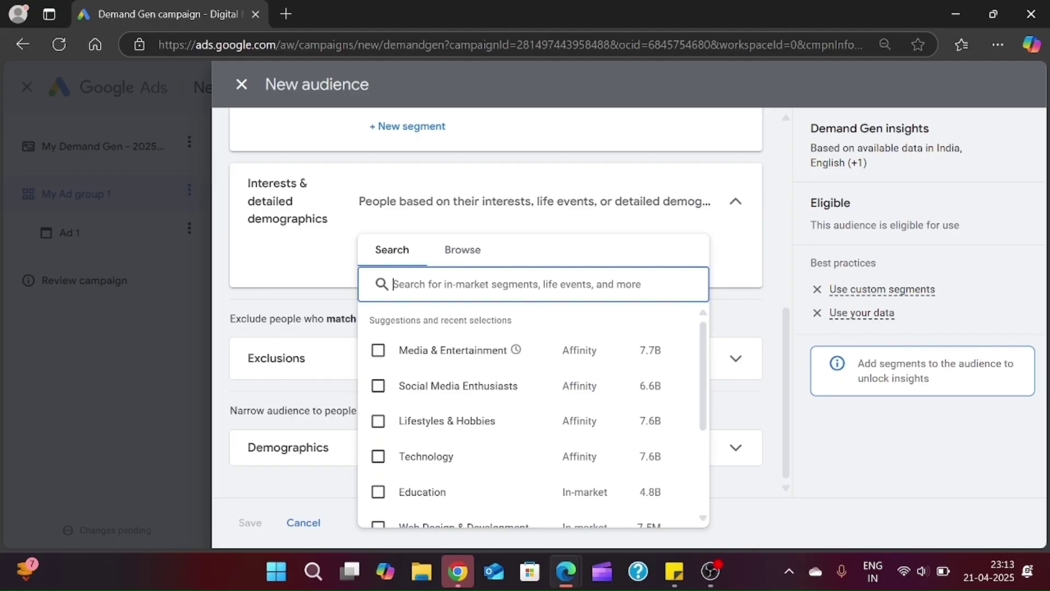
Add the Media & Entertainment, Social Media Enthusiasts and Lifestyles & Hobbies affinity segments to the audience.
{"action": "scroll", "coordinate": [470, 406], "scroll_direction": "down", "scroll_amount": 3}
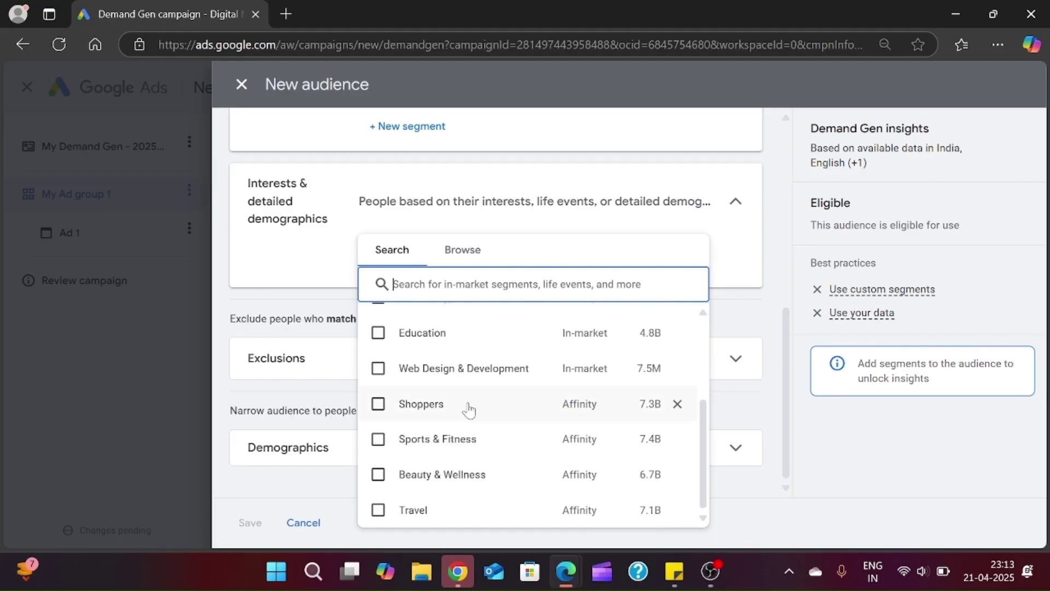
{"action": "scroll", "coordinate": [450, 387], "scroll_direction": "up", "scroll_amount": 3}
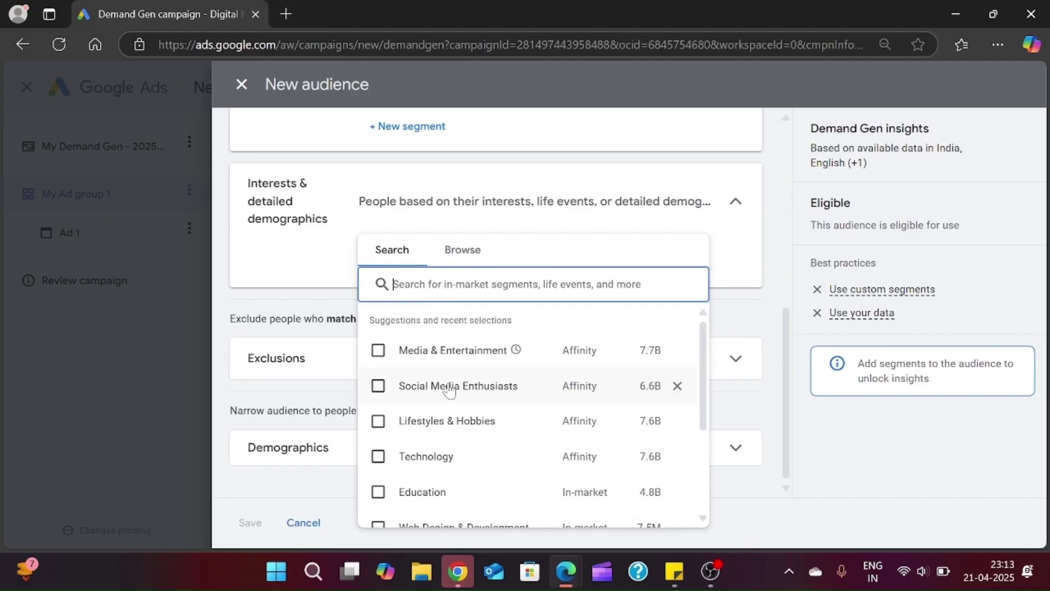
{"action": "mouse_move", "coordinate": [450, 389]}
{"action": "mouse_move", "coordinate": [490, 370]}
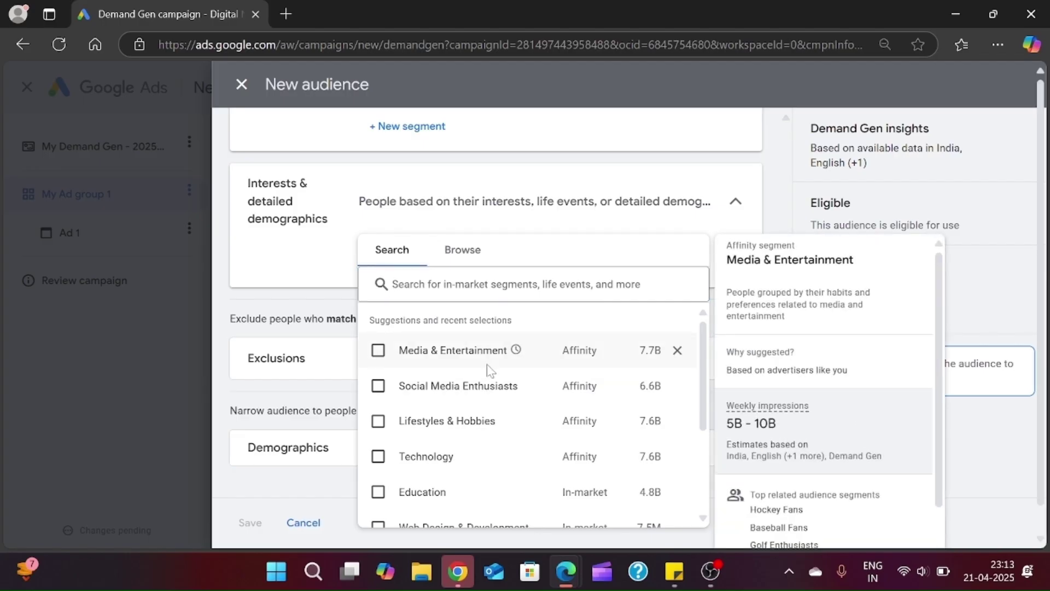
{"action": "left_click", "coordinate": [378, 351]}
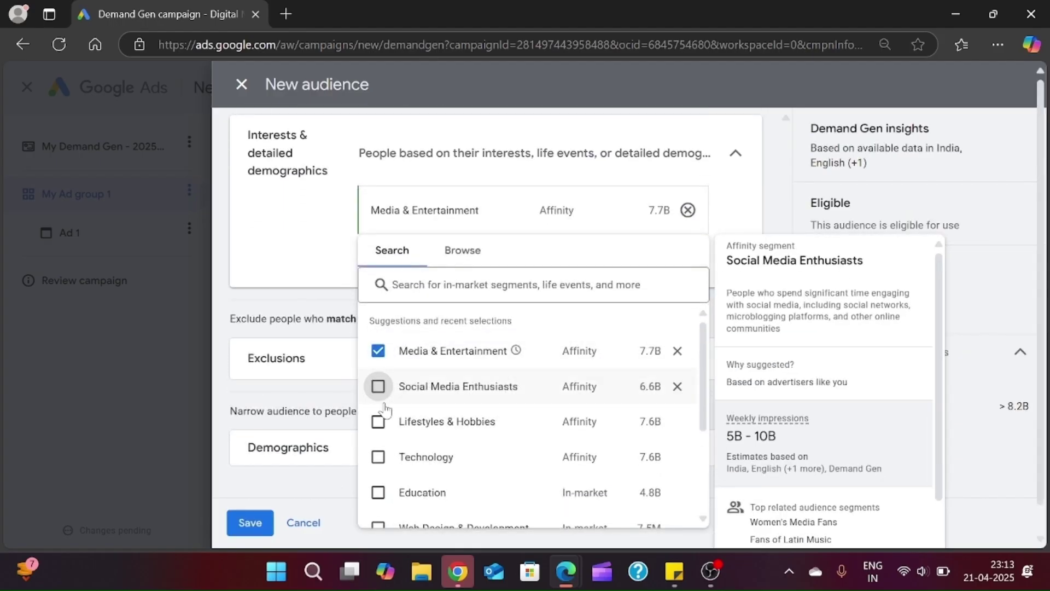
{"action": "left_click", "coordinate": [378, 387]}
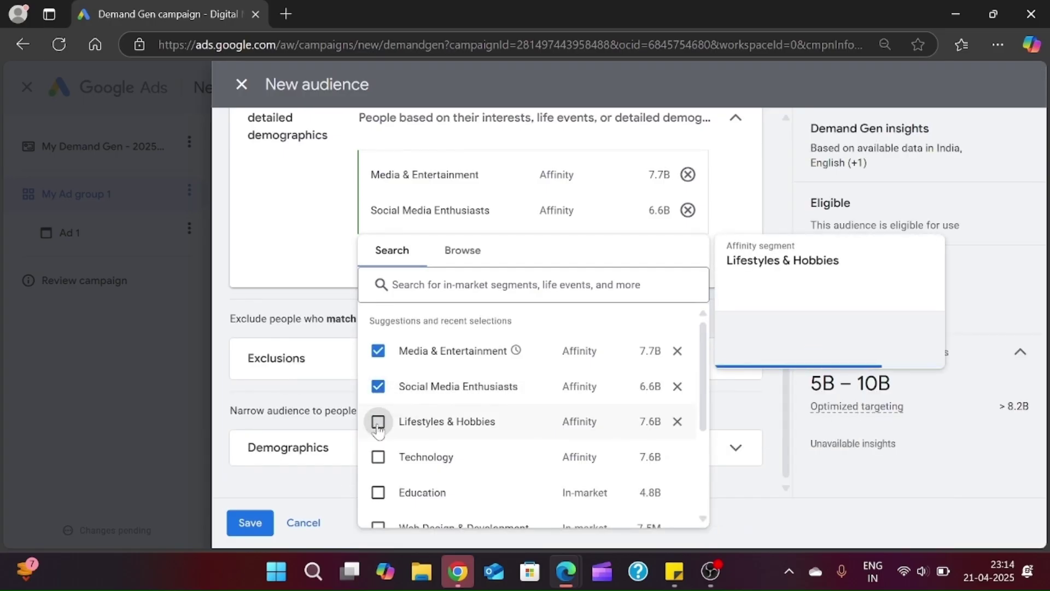
{"action": "left_click", "coordinate": [378, 425]}
{"action": "left_click", "coordinate": [296, 249]}
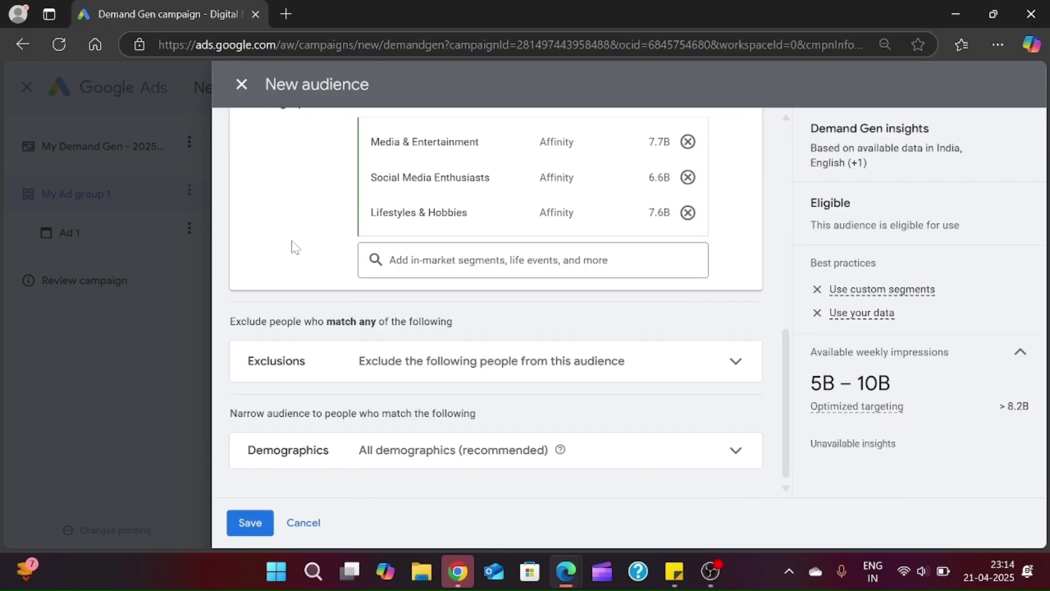
Review the audience's demographics, including parental status and household income, keep every group included, and save the audience.
{"action": "scroll", "coordinate": [296, 247], "scroll_direction": "up", "scroll_amount": 2}
{"action": "scroll", "coordinate": [295, 247], "scroll_direction": "down", "scroll_amount": 3}
{"action": "left_click", "coordinate": [259, 526]}
{"action": "left_click", "coordinate": [637, 452]}
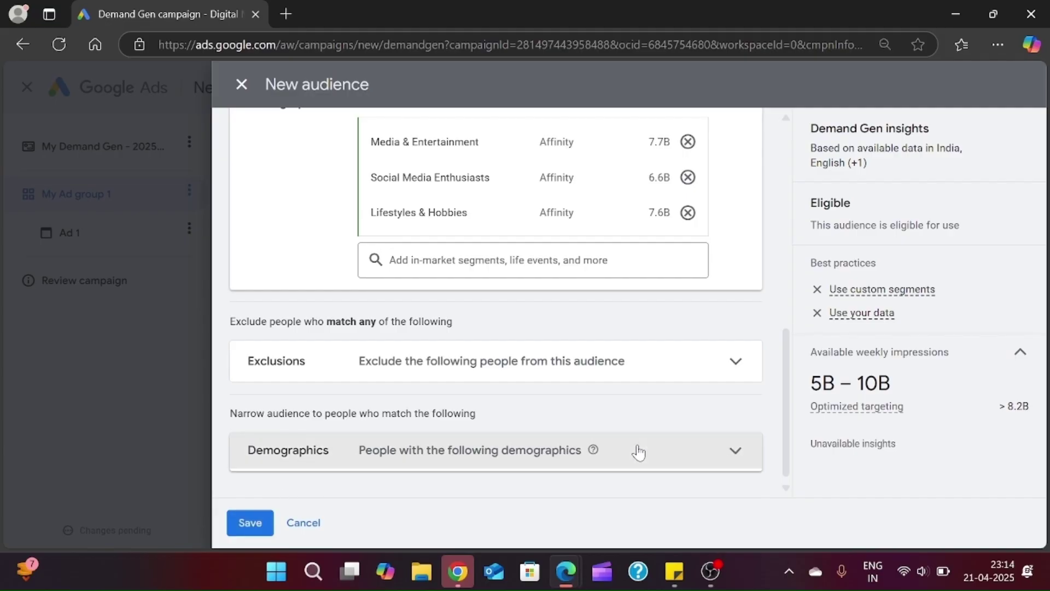
{"action": "scroll", "coordinate": [638, 453], "scroll_direction": "down", "scroll_amount": 3}
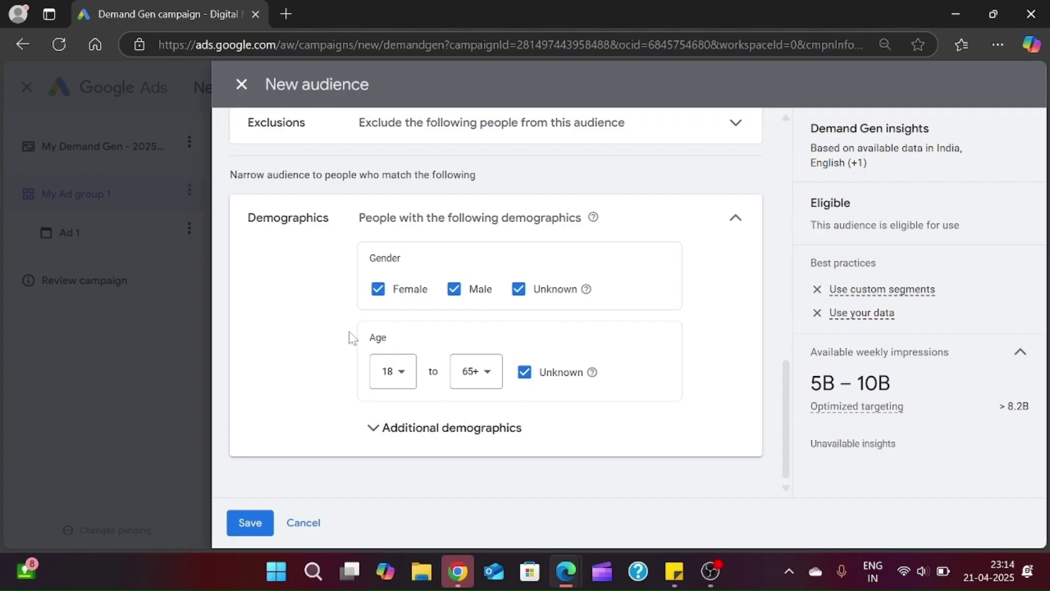
{"action": "left_click", "coordinate": [383, 440]}
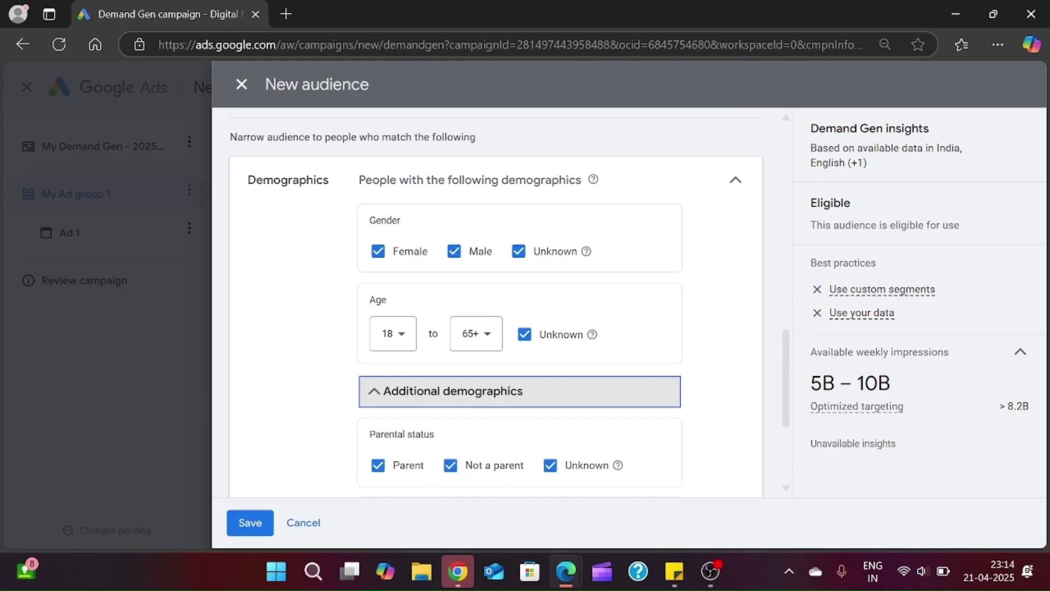
{"action": "scroll", "coordinate": [383, 440], "scroll_direction": "down", "scroll_amount": 1}
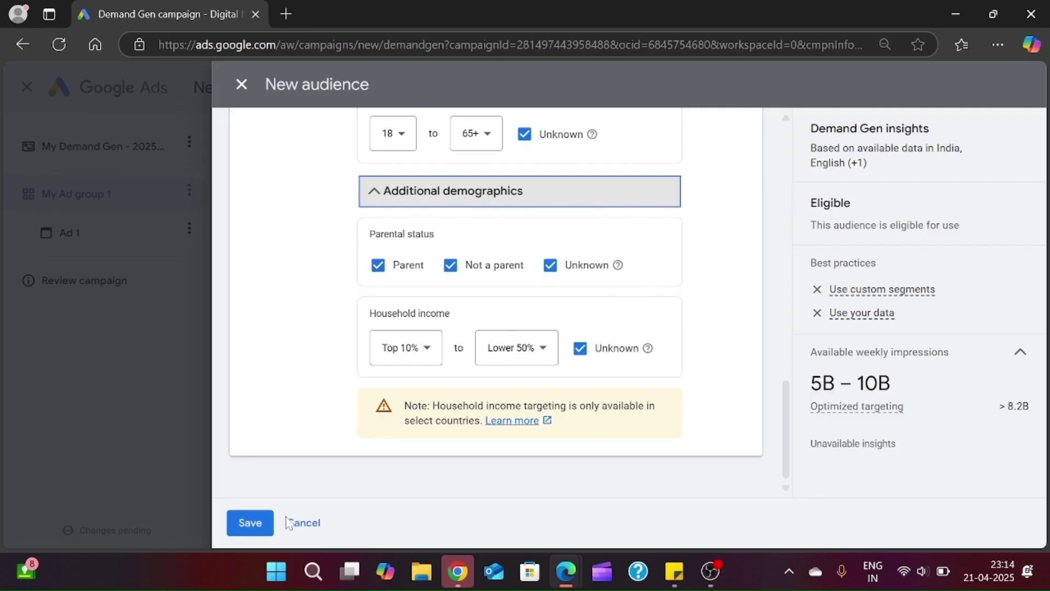
{"action": "left_click", "coordinate": [246, 536]}
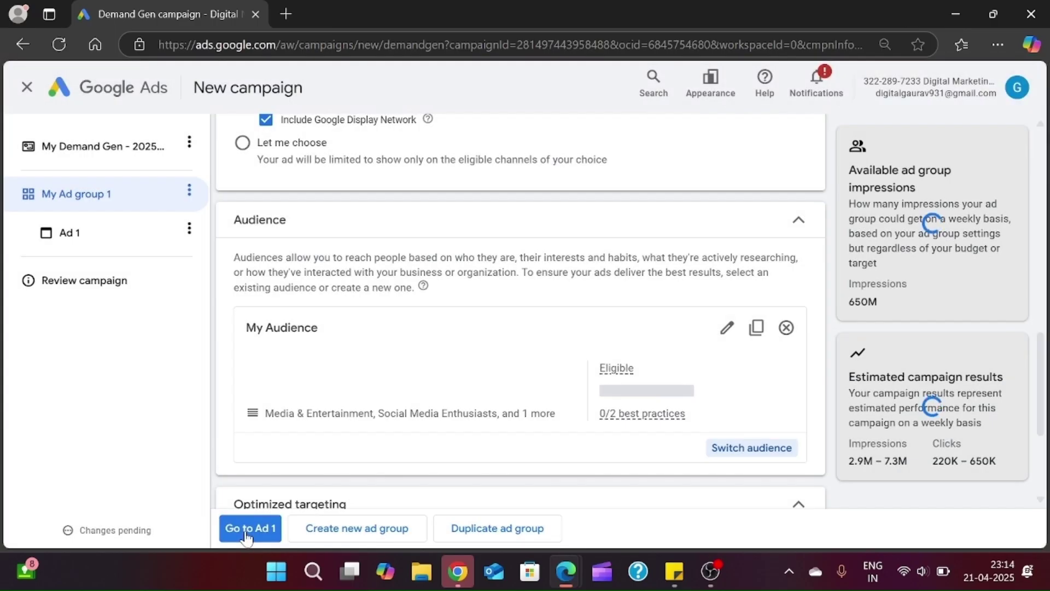
Check the ad group's optimized targeting and URL options, leave both unset, and continue to Ad 1.
{"action": "scroll", "coordinate": [223, 312], "scroll_direction": "down", "scroll_amount": 3}
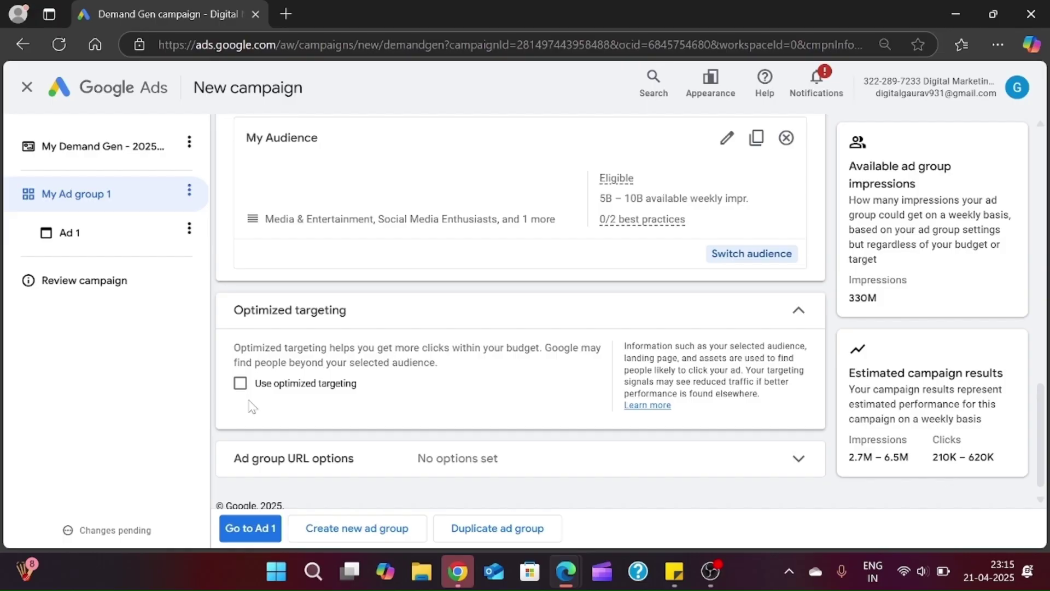
{"action": "scroll", "coordinate": [251, 406], "scroll_direction": "down", "scroll_amount": 1}
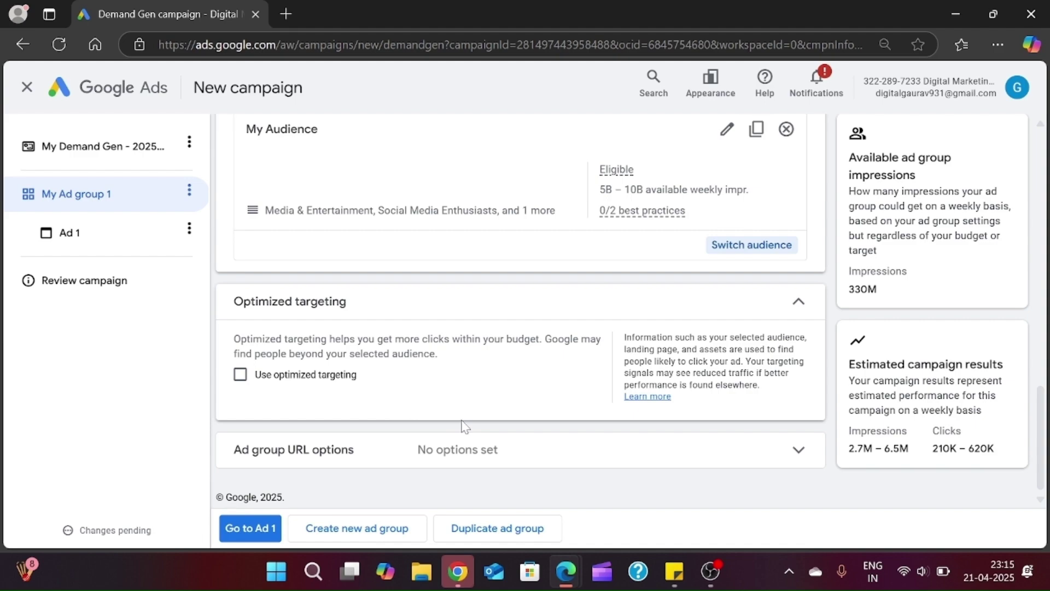
{"action": "left_click", "coordinate": [479, 458]}
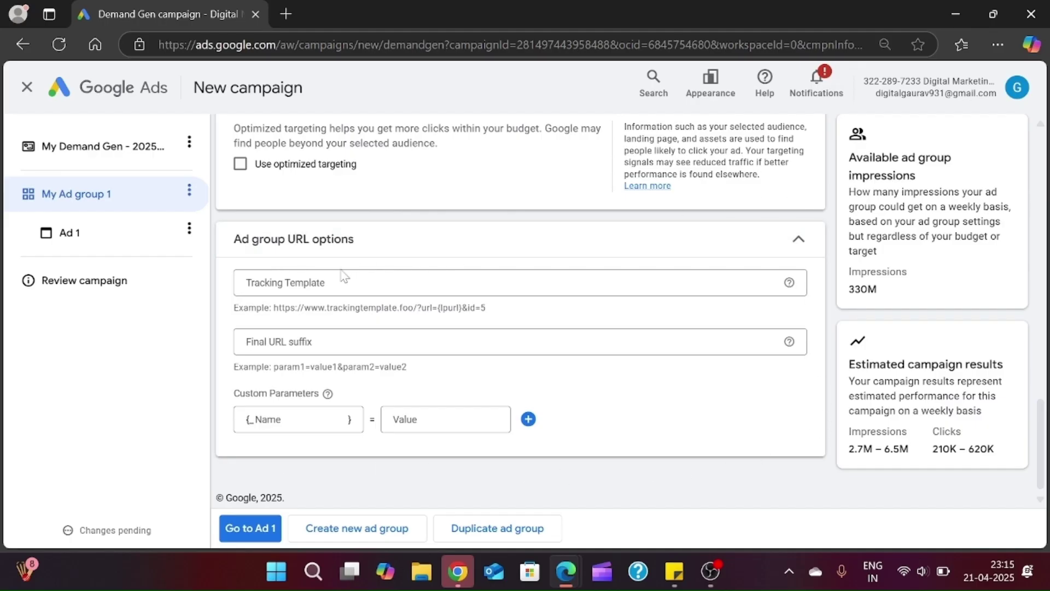
{"action": "left_click", "coordinate": [364, 254]}
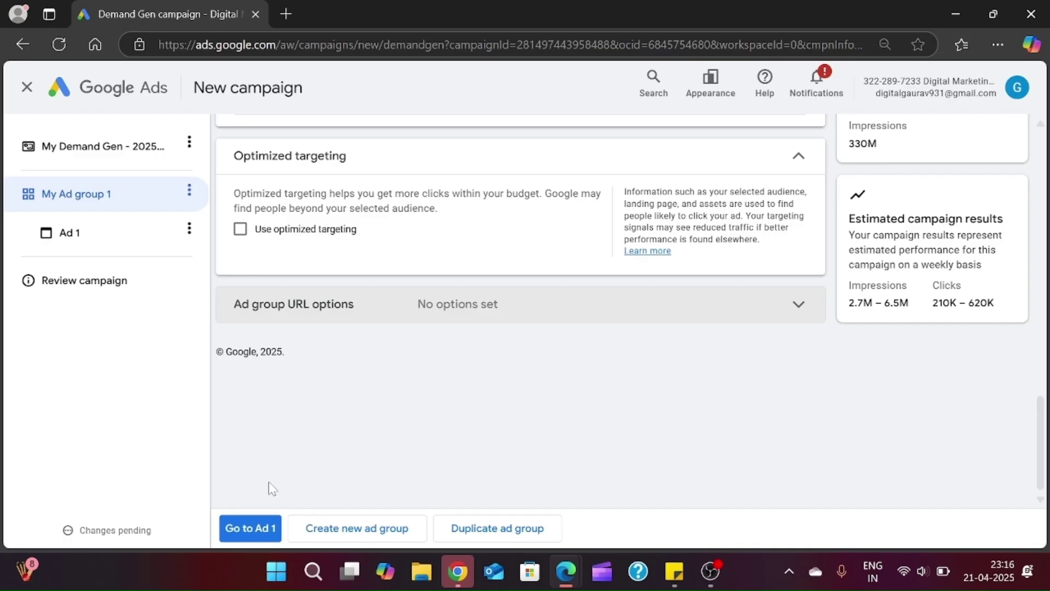
{"action": "left_click", "coordinate": [249, 525]}
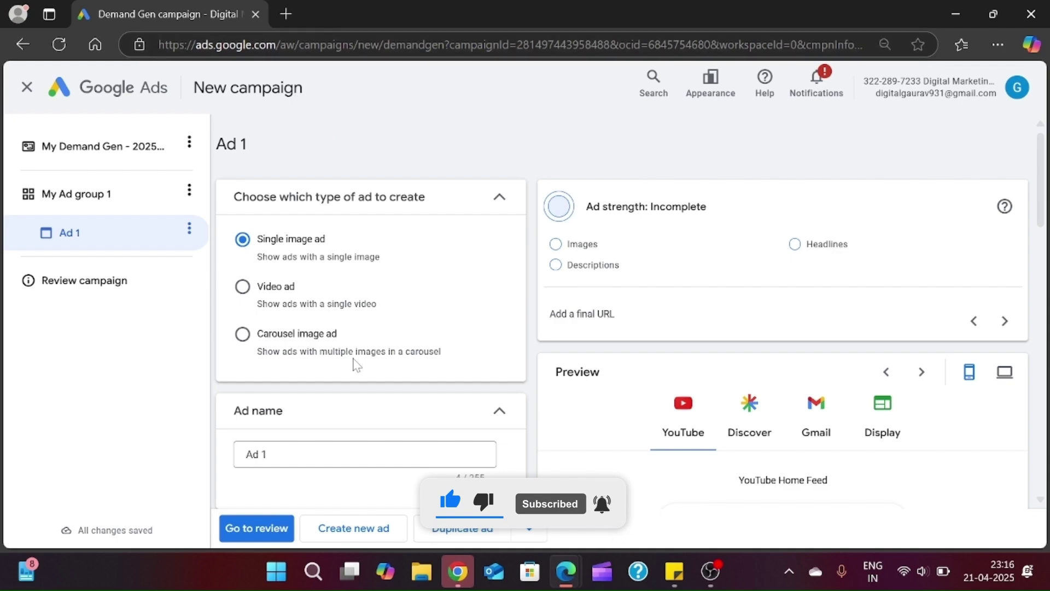
Look over the available ad types and page through the ad strength suggestions.
{"action": "scroll", "coordinate": [354, 364], "scroll_direction": "down", "scroll_amount": 1}
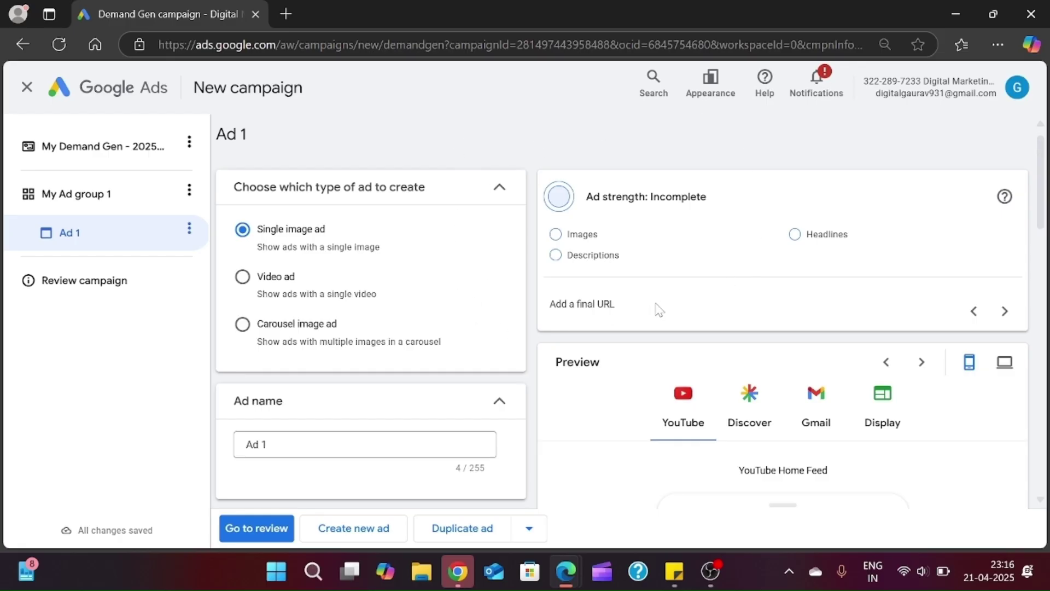
{"action": "left_click", "coordinate": [1005, 310]}
{"action": "left_click", "coordinate": [1005, 312]}
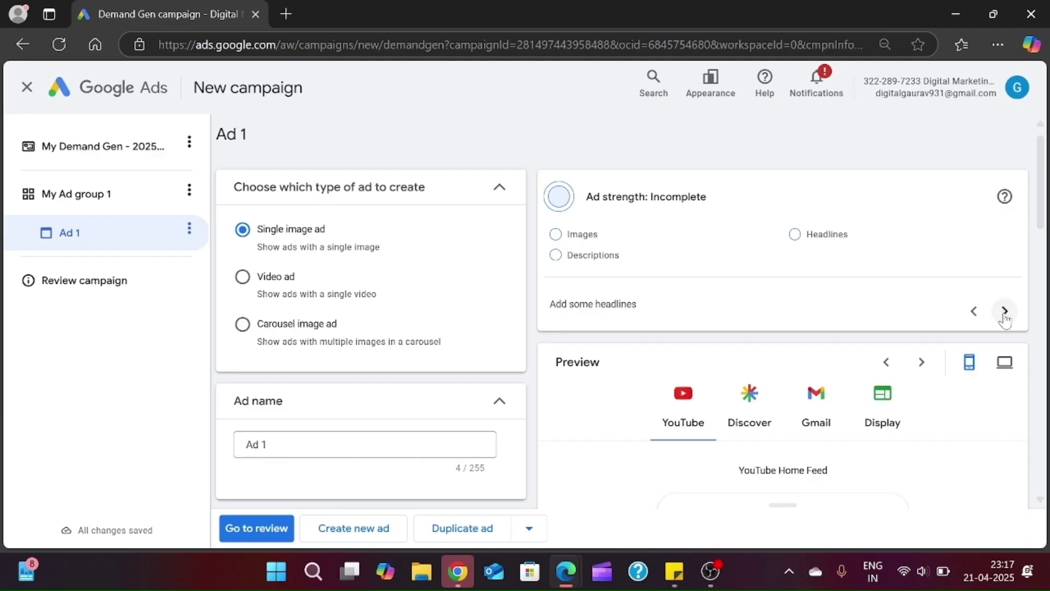
{"action": "left_click", "coordinate": [974, 311]}
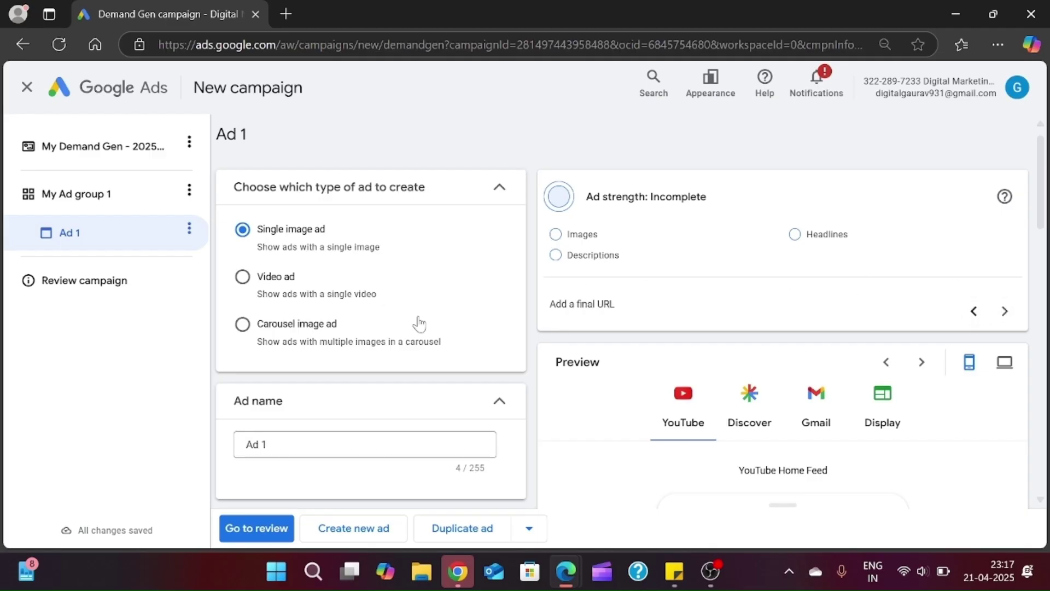
Rename the ad "My Ad 1".
{"action": "scroll", "coordinate": [416, 332], "scroll_direction": "down", "scroll_amount": 2}
{"action": "scroll", "coordinate": [415, 332], "scroll_direction": "down", "scroll_amount": 1}
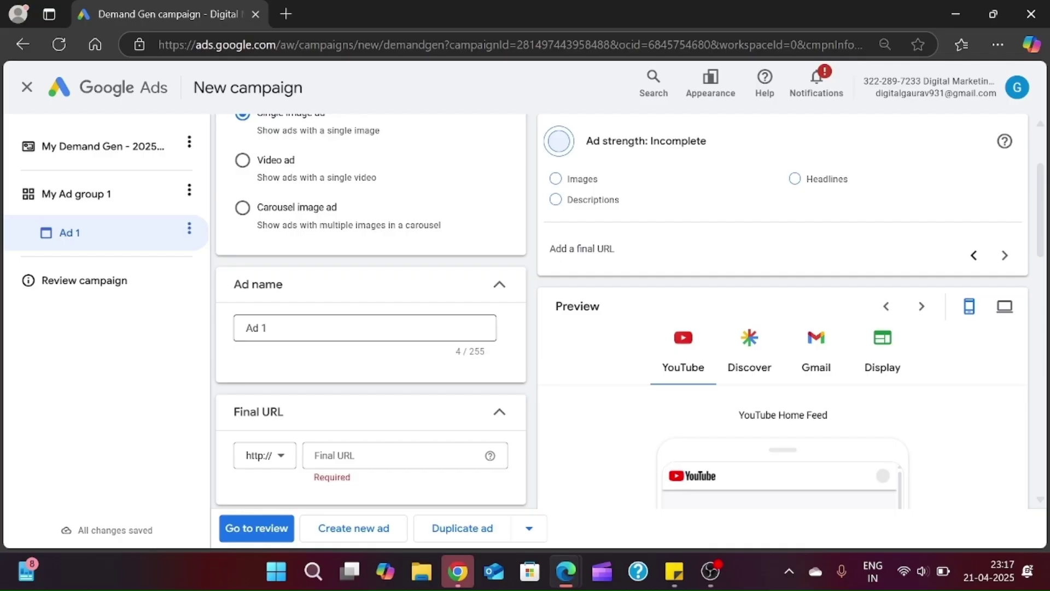
{"action": "left_click", "coordinate": [267, 328]}
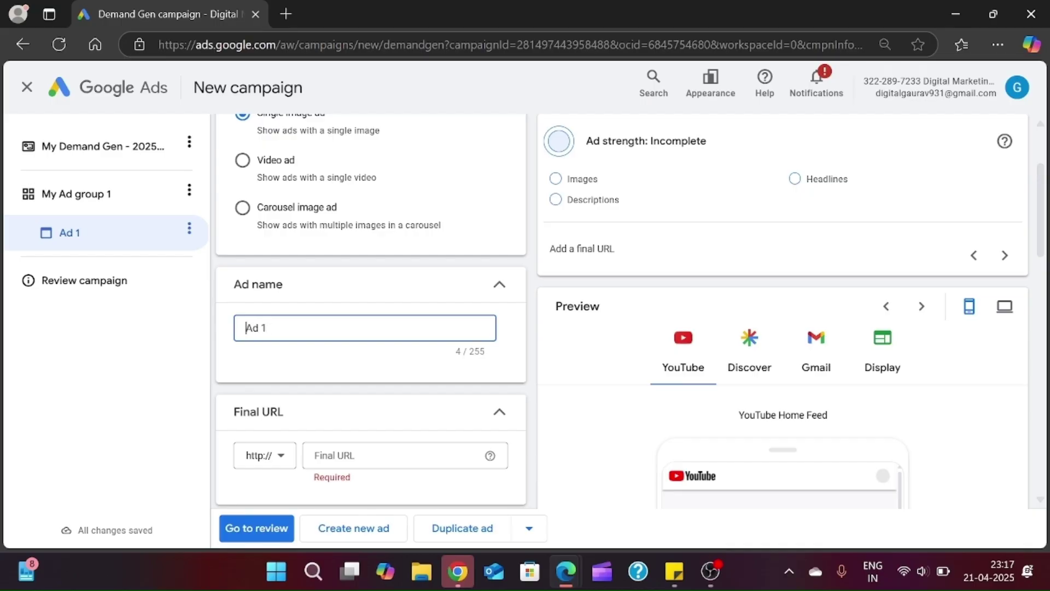
{"action": "type", "text": "mY"}
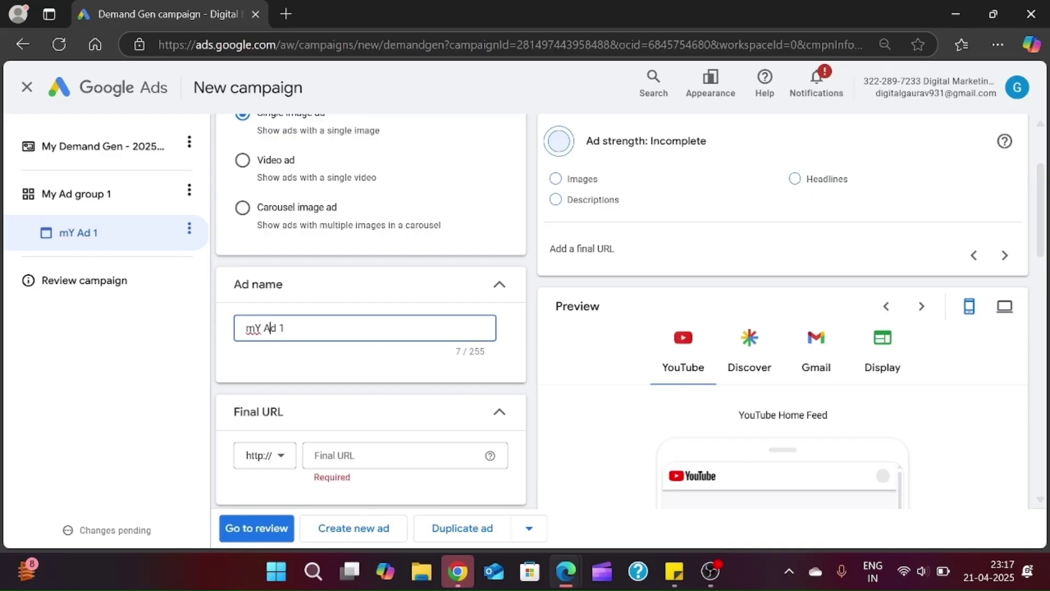
{"action": "key", "text": "BackSpace"}
{"action": "key", "text": "BackSpace"}
{"action": "key", "text": "BackSpace"}
{"action": "key", "text": "BackSpace"}
{"action": "type", "text": "m"}
{"action": "key", "text": "BackSpace"}
{"action": "type", "text": "My A"}
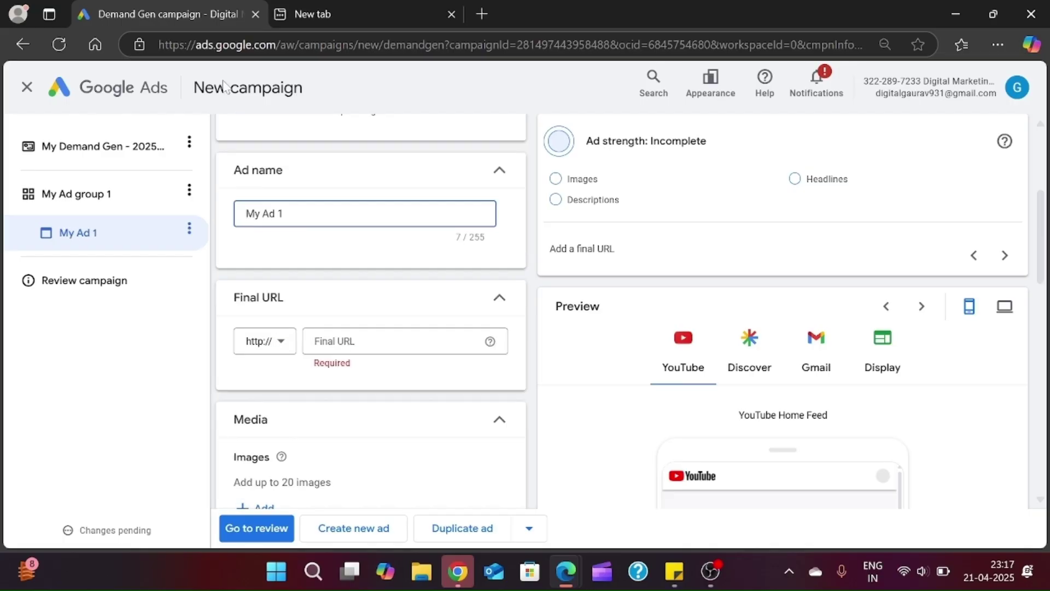
Set the ad's final URL to the https address of the #contact section on the advertiser's Blogspot site.
{"action": "scroll", "coordinate": [339, 320], "scroll_direction": "down", "scroll_amount": 2}
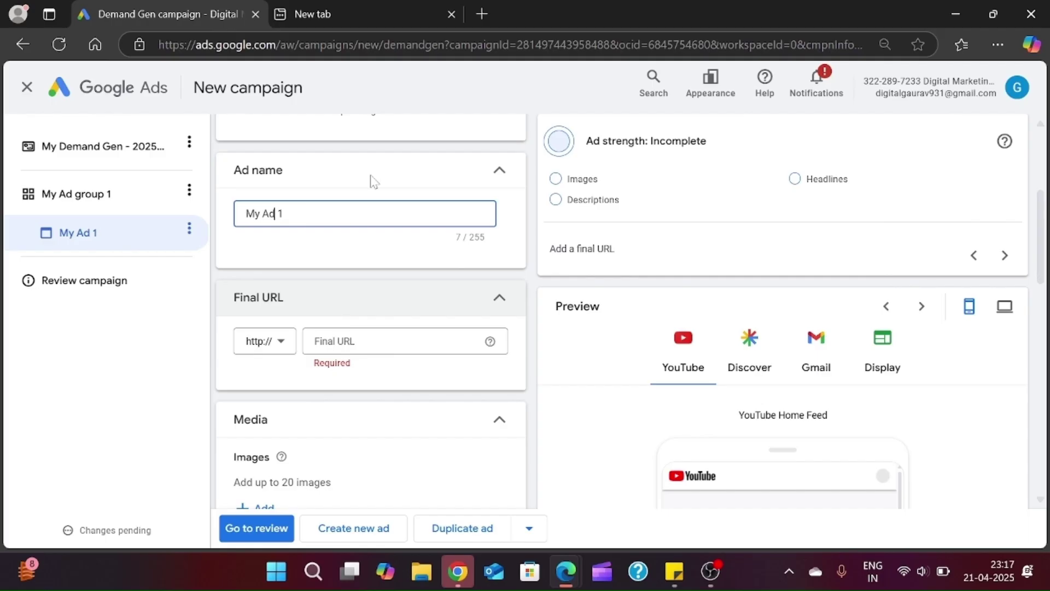
{"action": "left_click", "coordinate": [350, 341]}
{"action": "type", "text": "rgaurav880.blogspot.com/#contact"}
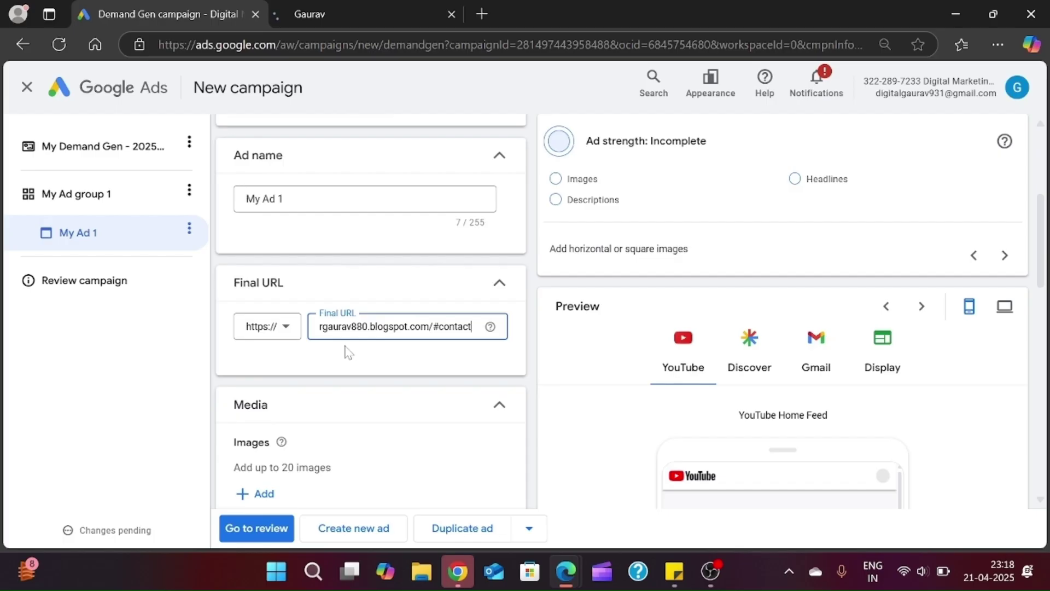
Examine the ad's media section and display the size recommendations for its images.
{"action": "scroll", "coordinate": [349, 353], "scroll_direction": "down", "scroll_amount": 2}
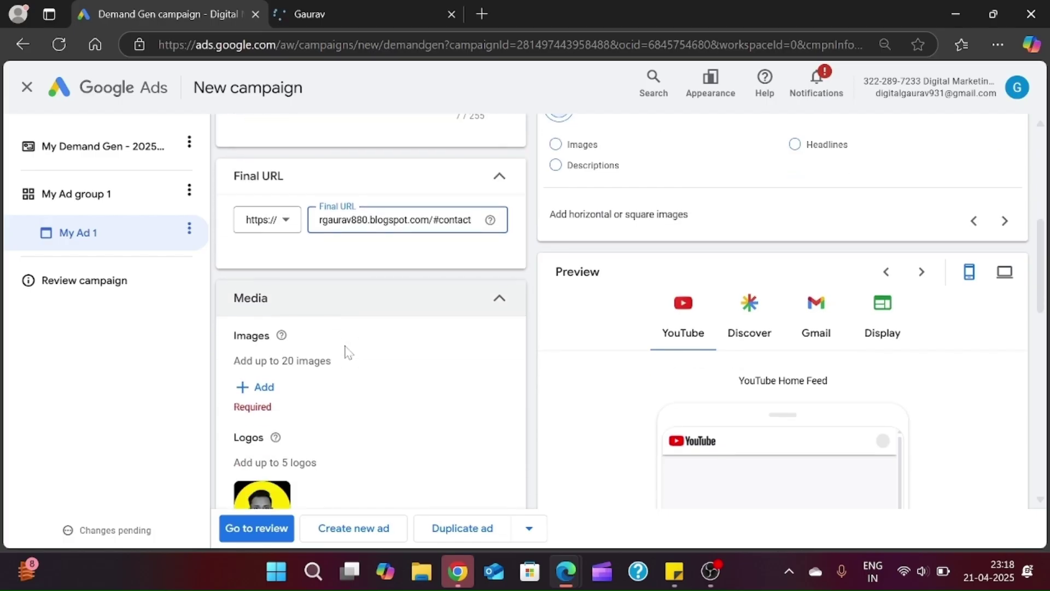
{"action": "scroll", "coordinate": [349, 353], "scroll_direction": "down", "scroll_amount": 1}
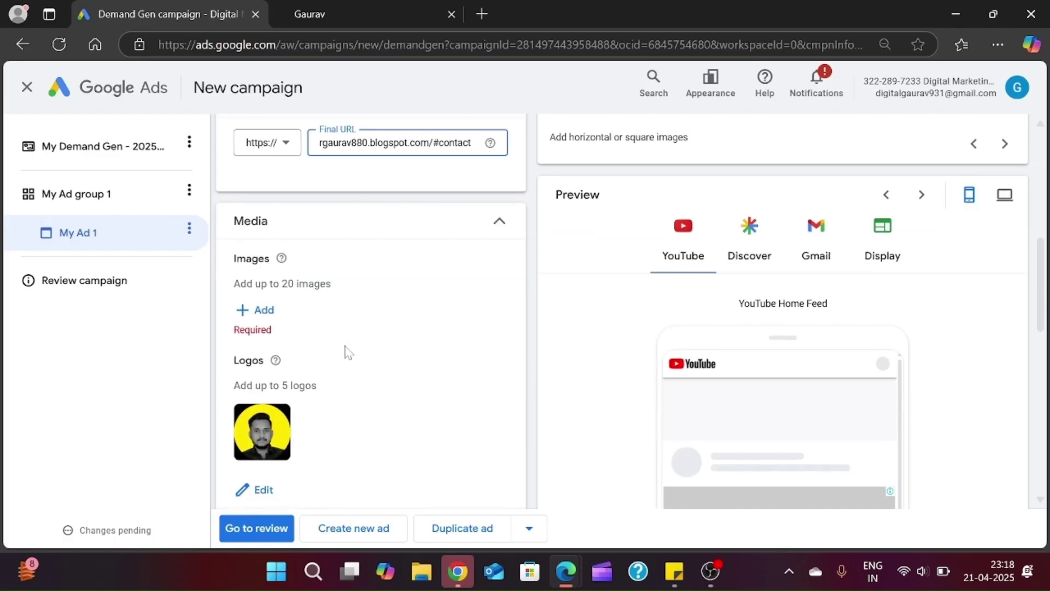
{"action": "scroll", "coordinate": [349, 353], "scroll_direction": "down", "scroll_amount": 1}
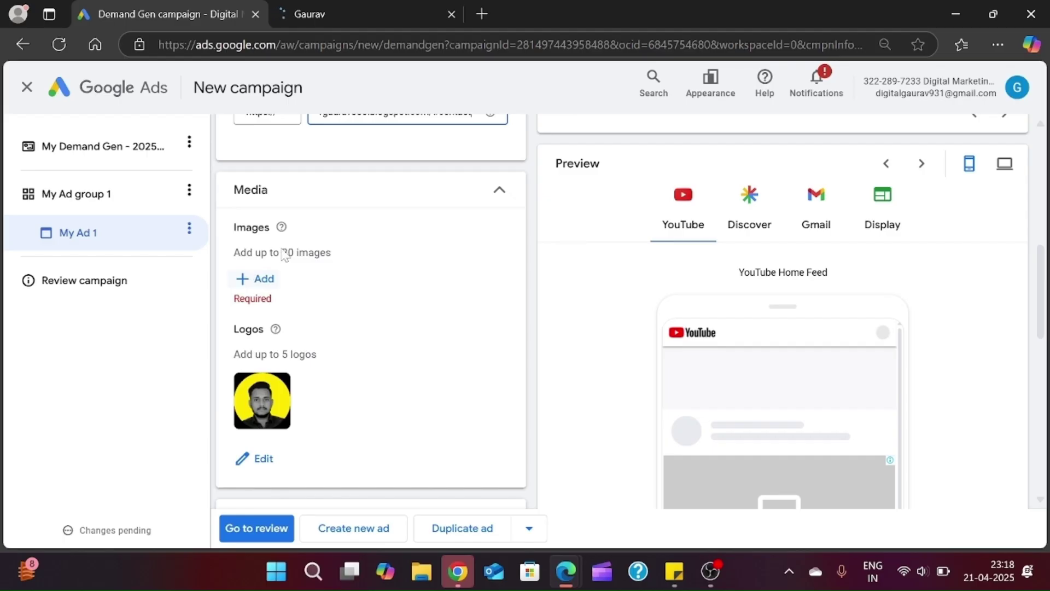
{"action": "mouse_move", "coordinate": [281, 230]}
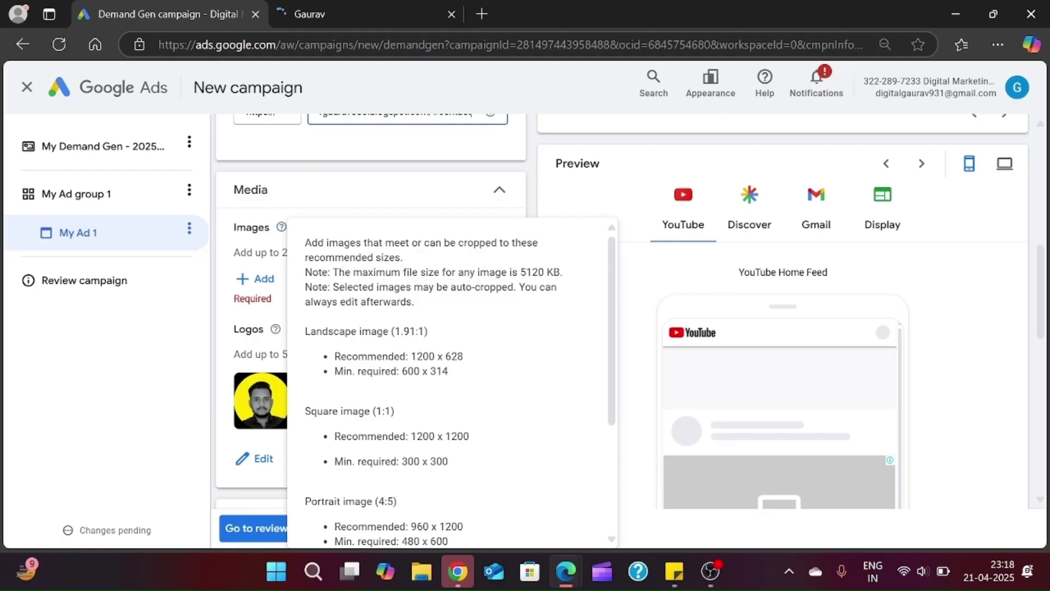
Read through the recommended and minimum sizes for landscape, square, portrait and vertical ad images.
{"action": "scroll", "coordinate": [452, 383], "scroll_direction": "down", "scroll_amount": 3}
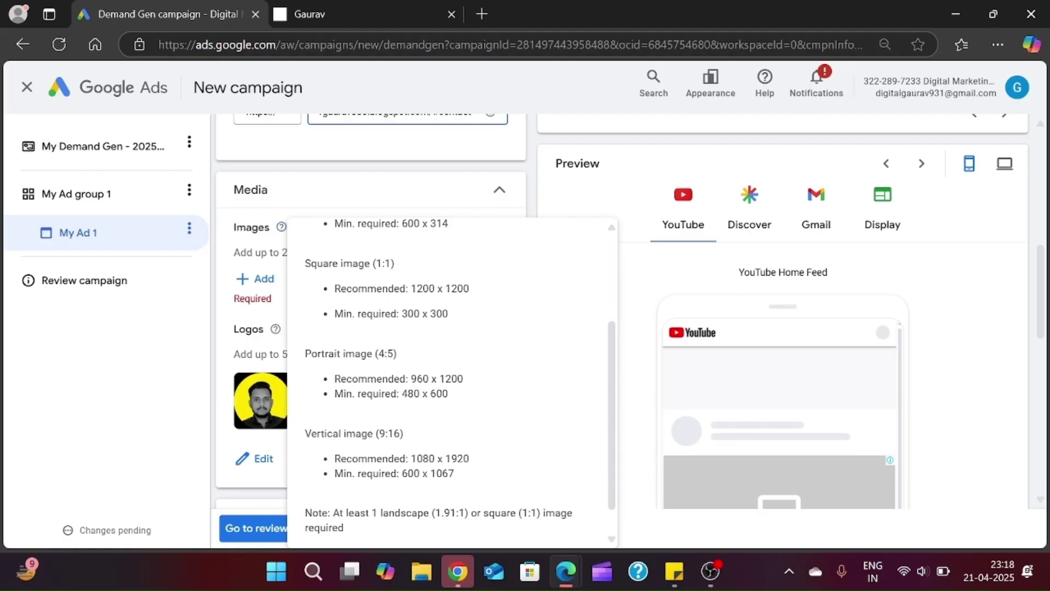
{"action": "scroll", "coordinate": [453, 383], "scroll_direction": "up", "scroll_amount": 1}
{"action": "scroll", "coordinate": [372, 377], "scroll_direction": "up", "scroll_amount": 1}
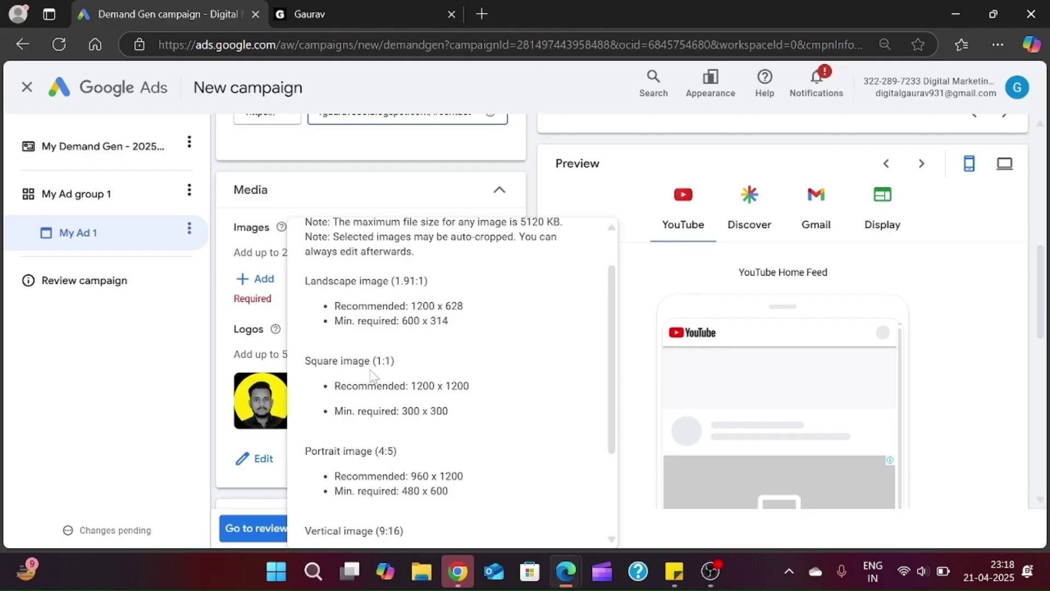
{"action": "scroll", "coordinate": [372, 376], "scroll_direction": "down", "scroll_amount": 1}
{"action": "left_click_drag", "start_coordinate": [304, 280], "coordinate": [439, 284]}
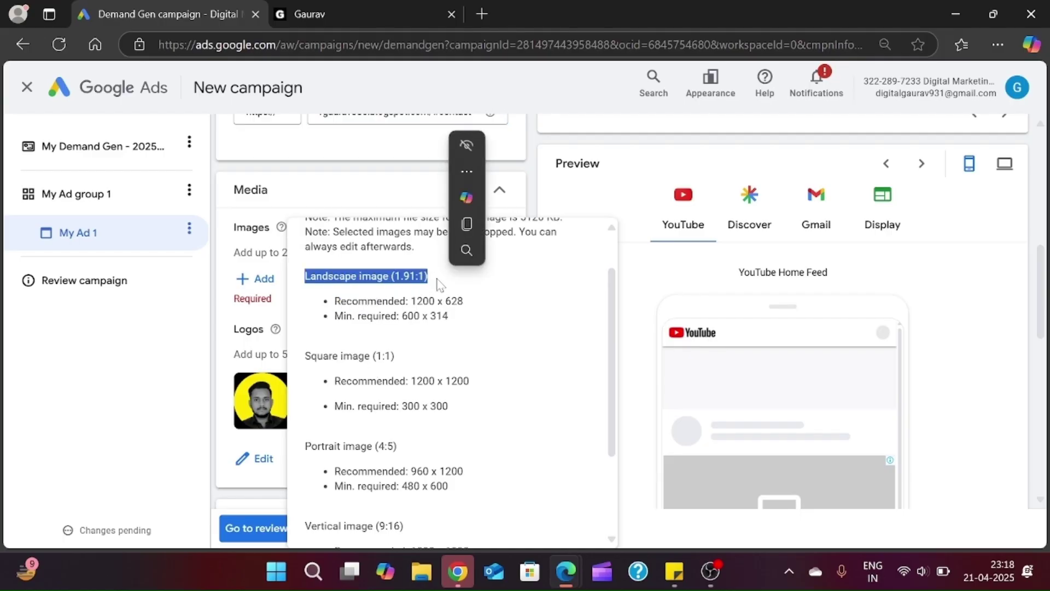
{"action": "key", "text": "Escape"}
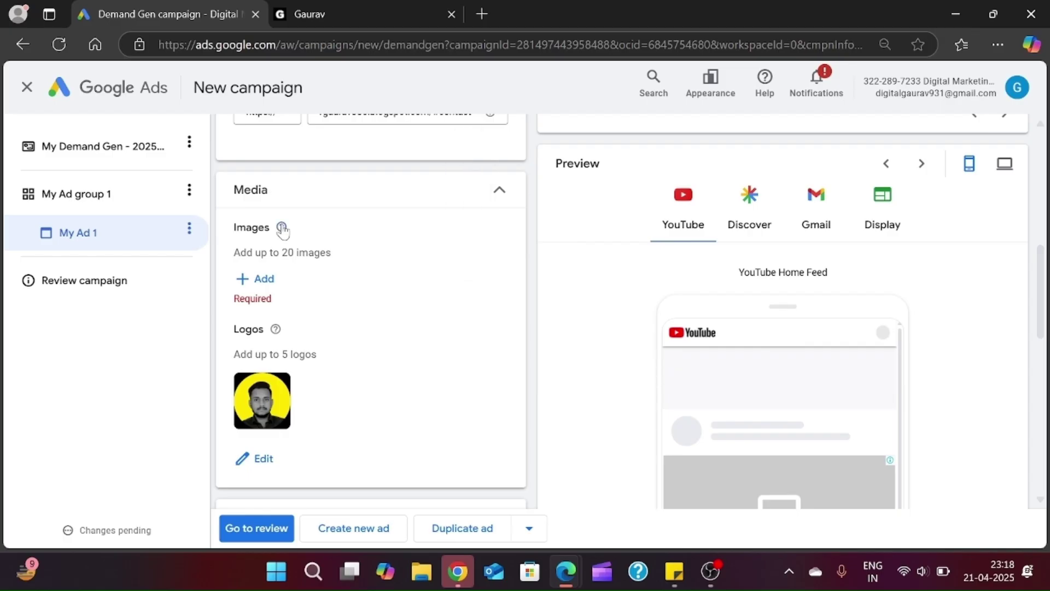
{"action": "left_click", "coordinate": [282, 227]}
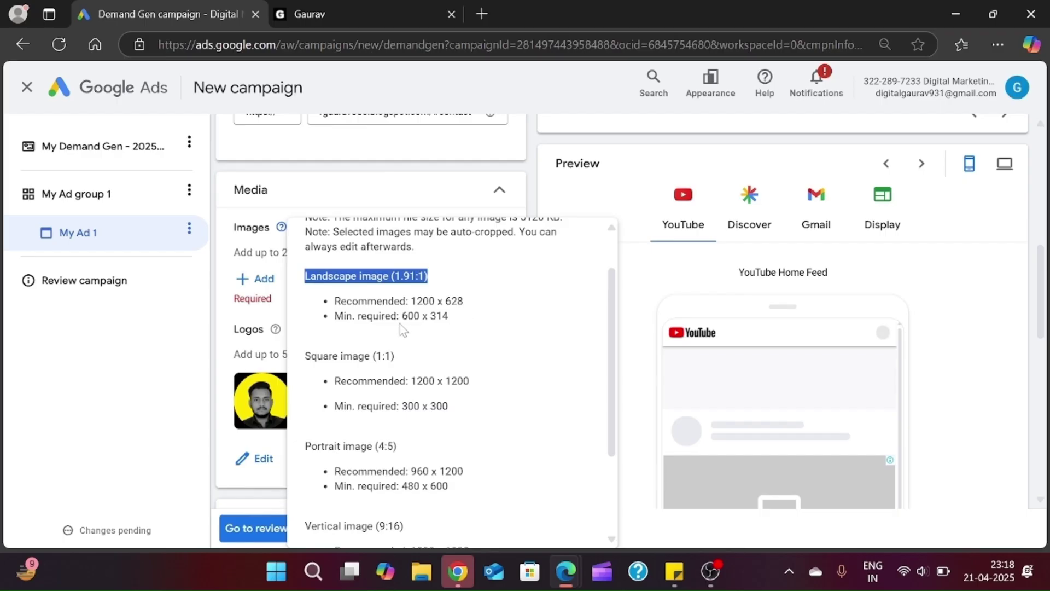
{"action": "scroll", "coordinate": [418, 360], "scroll_direction": "down", "scroll_amount": 1}
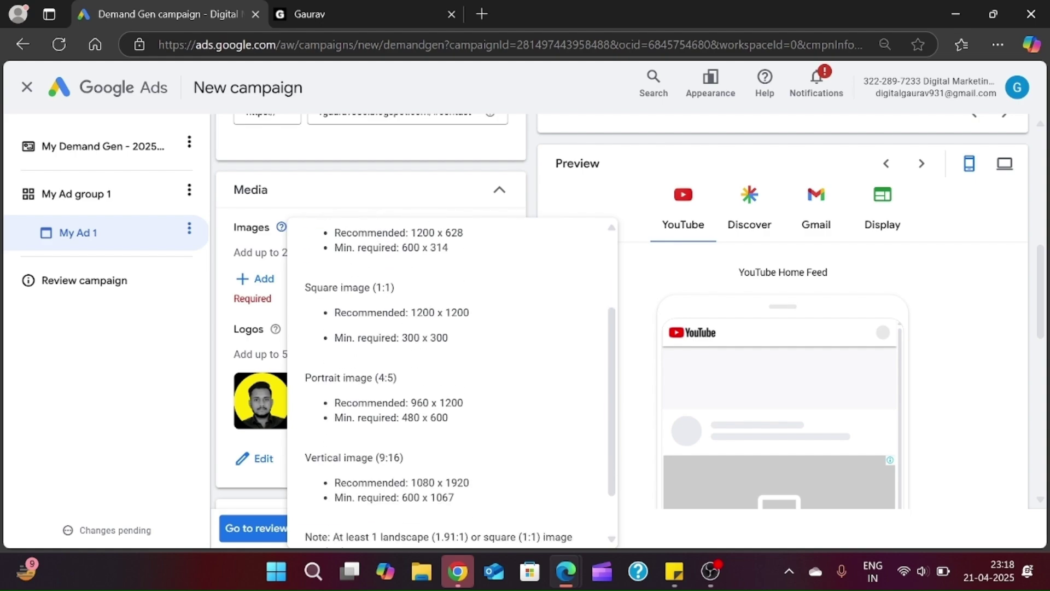
{"action": "scroll", "coordinate": [437, 378], "scroll_direction": "down", "scroll_amount": 1}
{"action": "scroll", "coordinate": [437, 377], "scroll_direction": "up", "scroll_amount": 2}
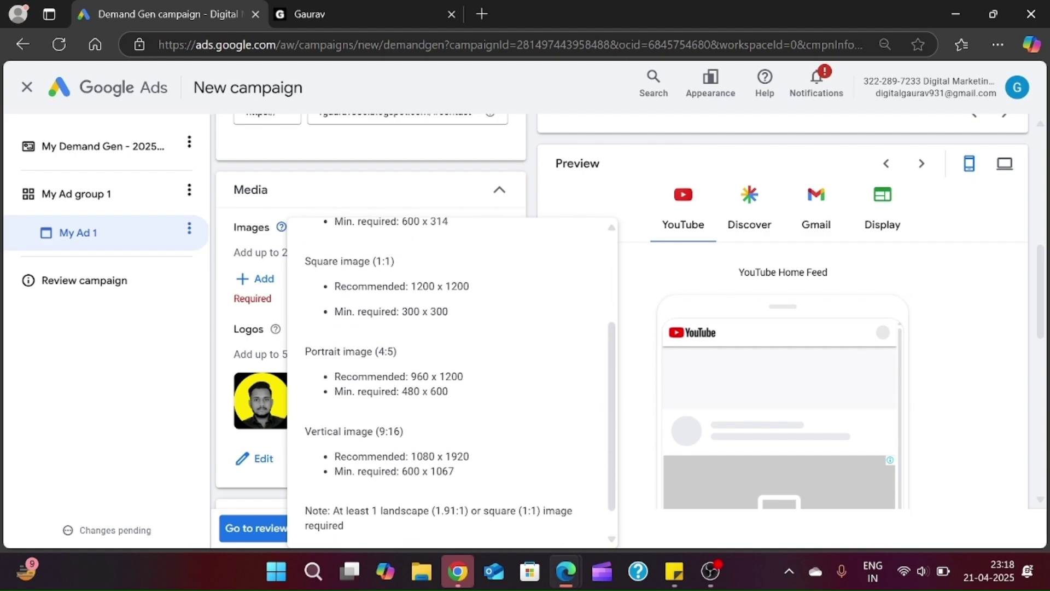
{"action": "scroll", "coordinate": [437, 377], "scroll_direction": "down", "scroll_amount": 2}
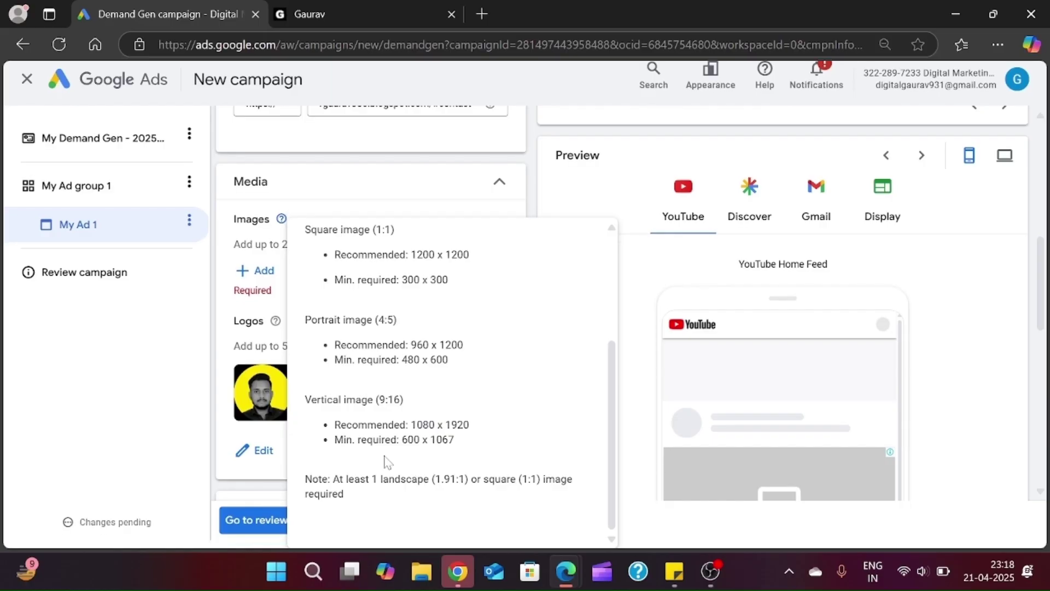
{"action": "scroll", "coordinate": [386, 462], "scroll_direction": "up", "scroll_amount": 3}
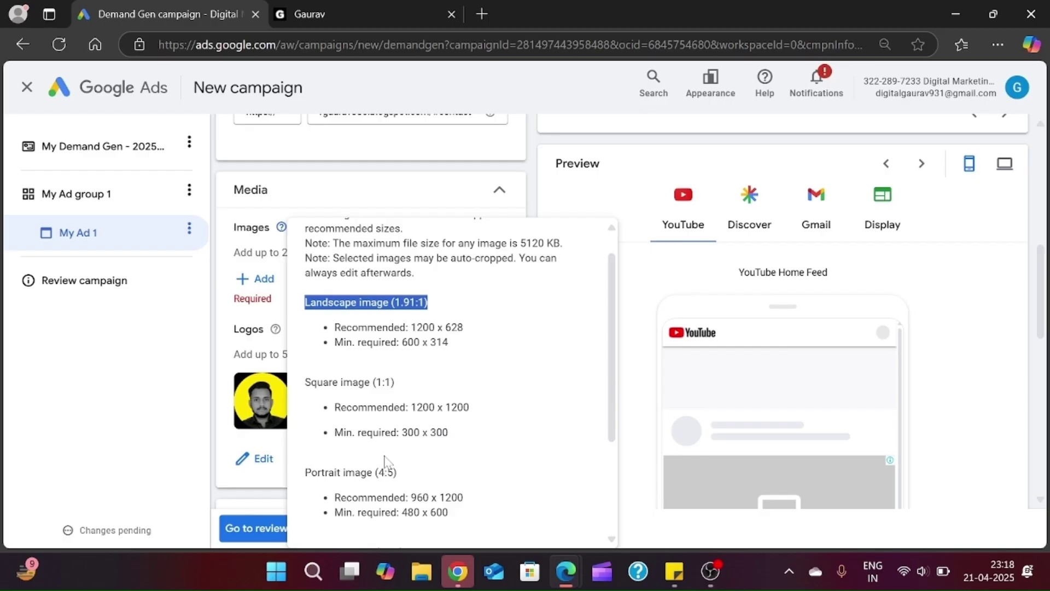
{"action": "scroll", "coordinate": [385, 462], "scroll_direction": "down", "scroll_amount": 2}
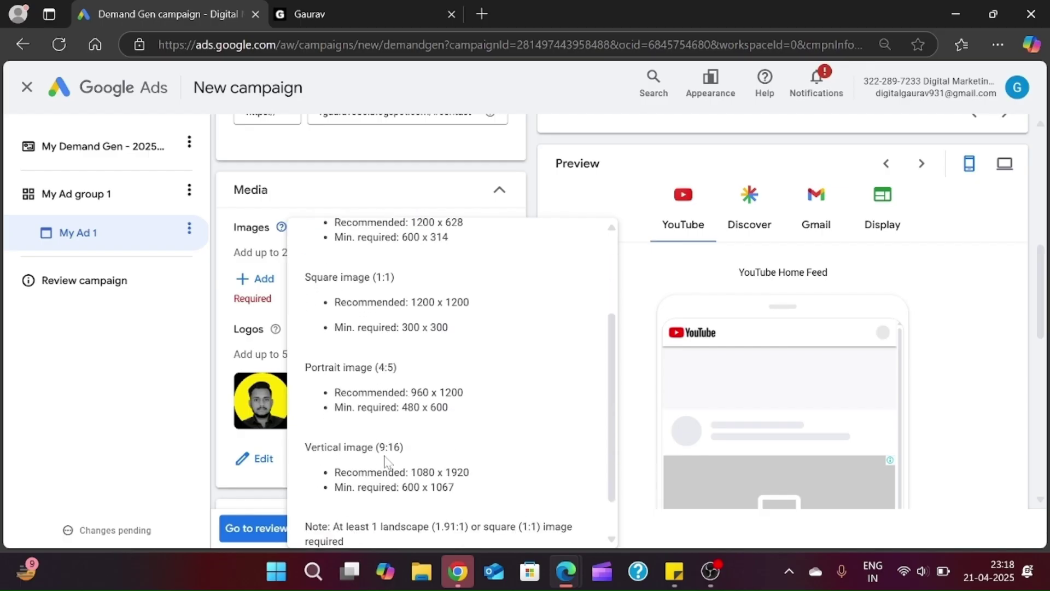
{"action": "scroll", "coordinate": [387, 462], "scroll_direction": "down", "scroll_amount": 1}
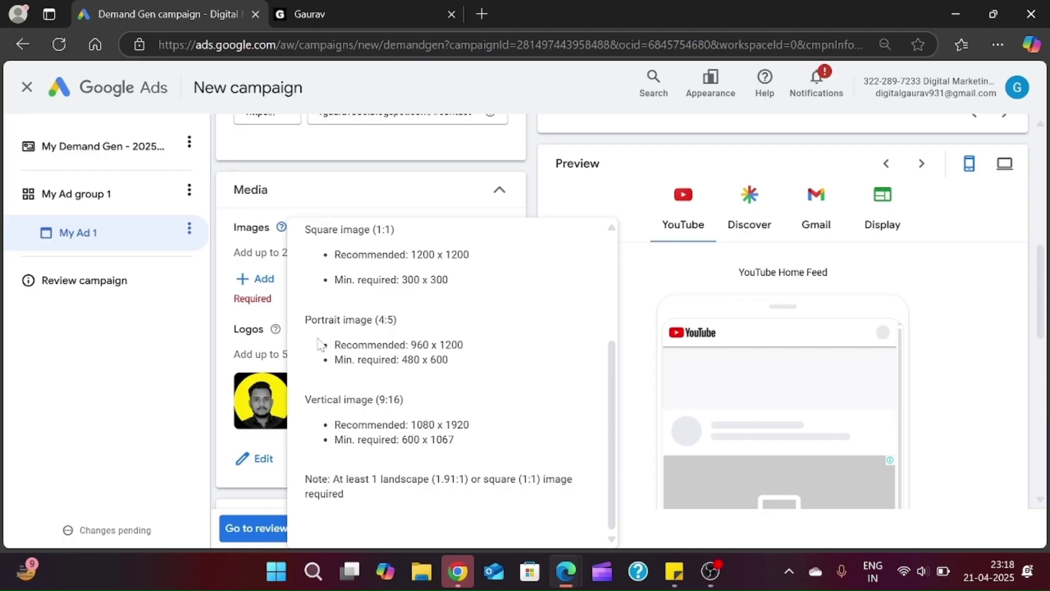
Open the ad's image picker and look through the upload, website, suggested and asset library sources.
{"action": "left_click", "coordinate": [261, 278]}
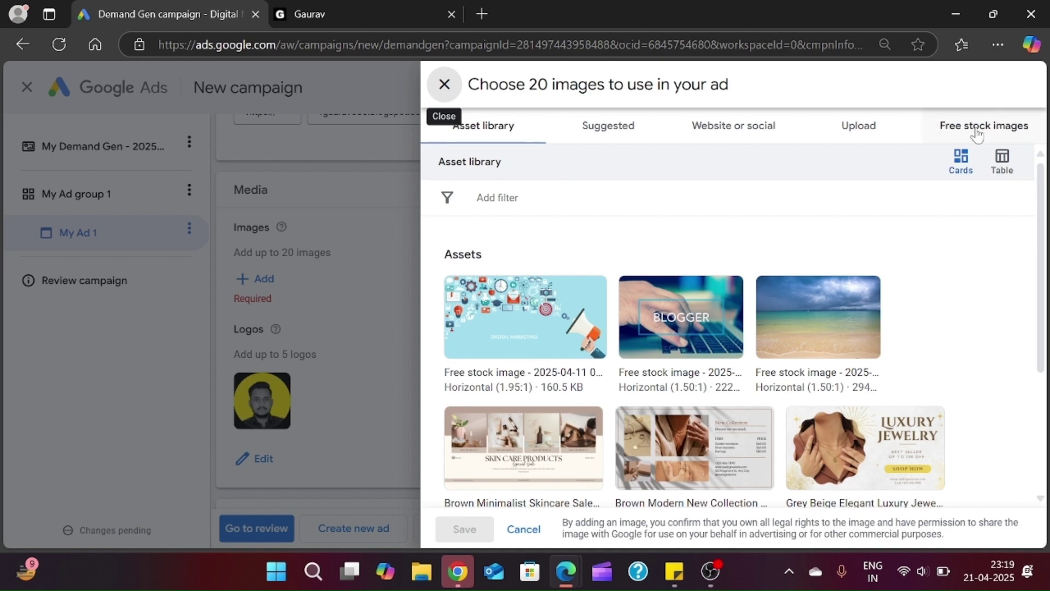
{"action": "left_click", "coordinate": [860, 129]}
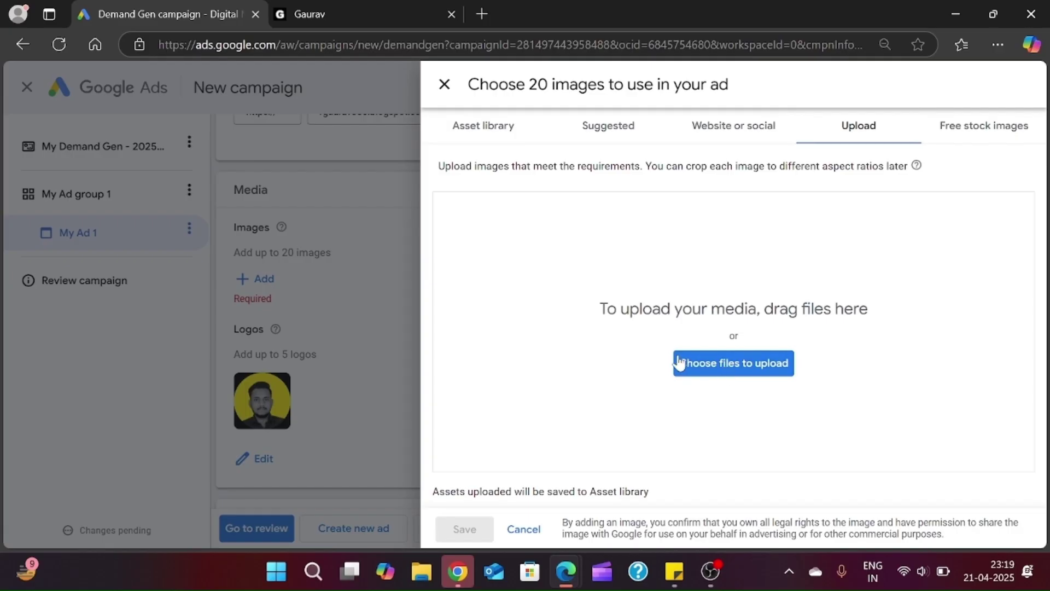
{"action": "left_click", "coordinate": [704, 125]}
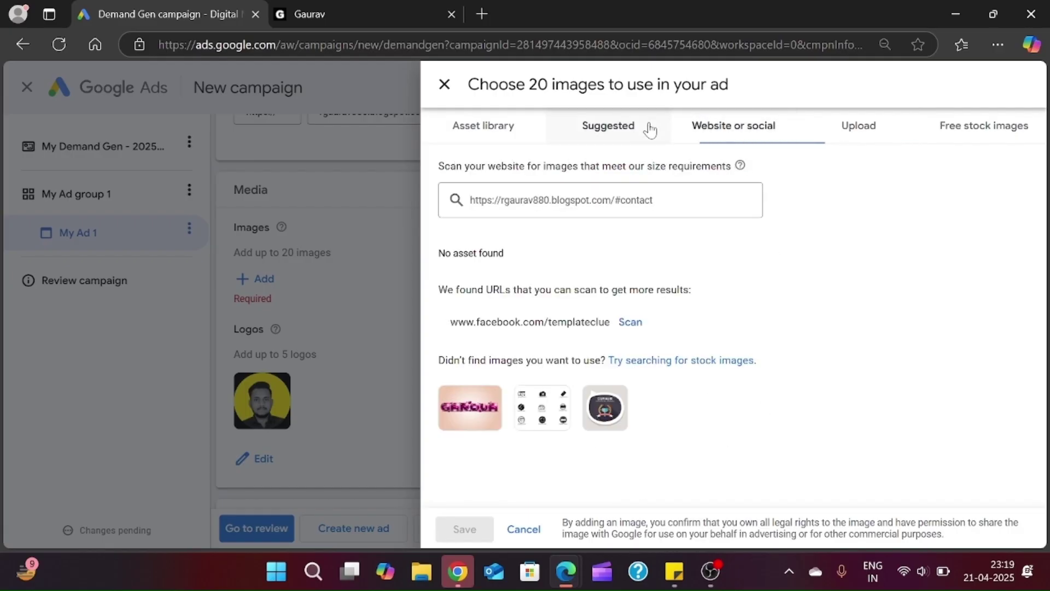
{"action": "left_click", "coordinate": [641, 129]}
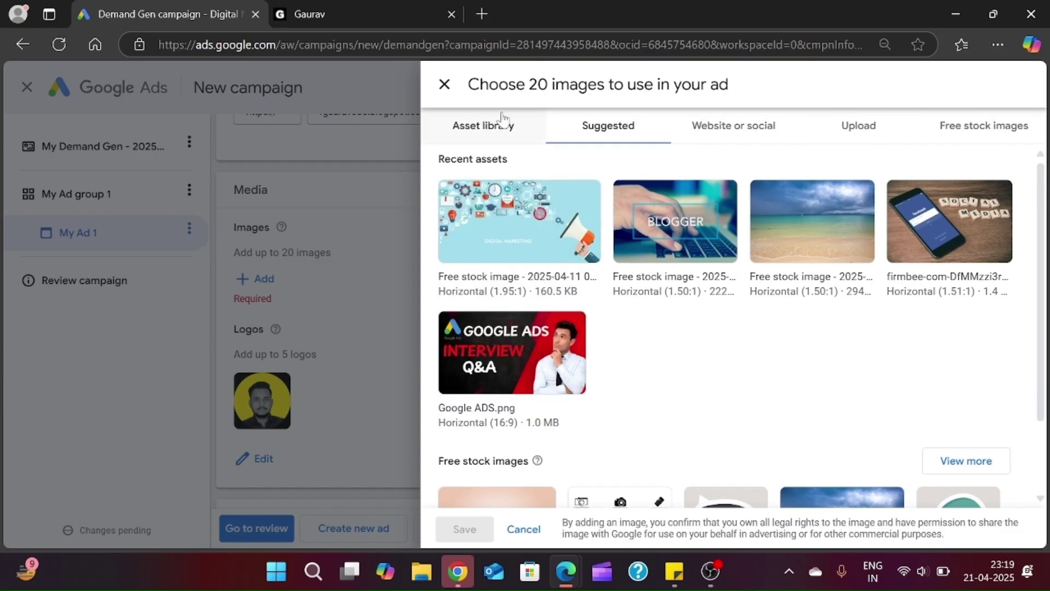
{"action": "left_click", "coordinate": [501, 118]}
{"action": "scroll", "coordinate": [681, 306], "scroll_direction": "down", "scroll_amount": 2}
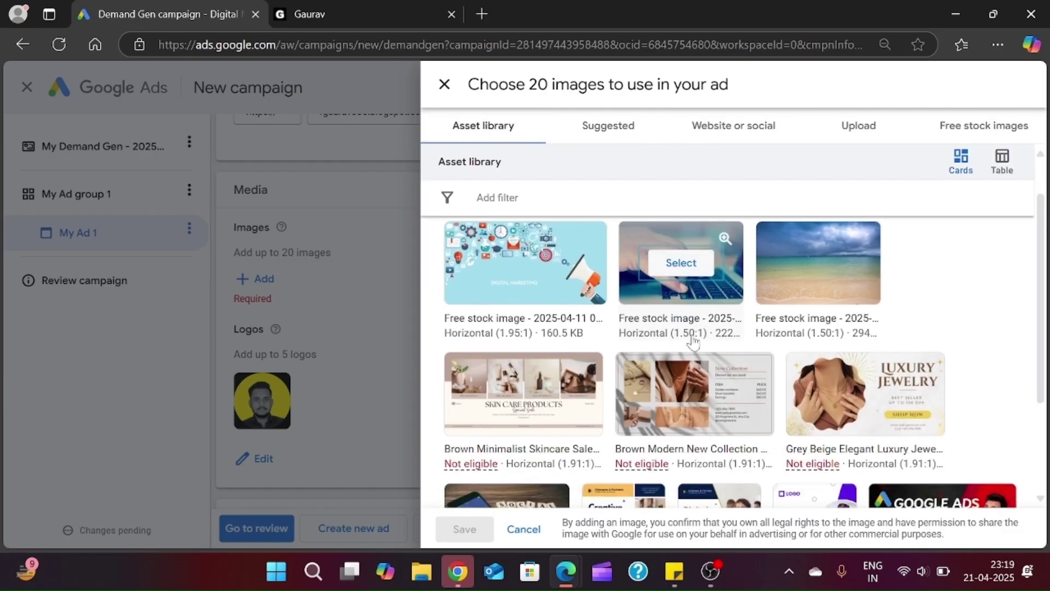
{"action": "scroll", "coordinate": [618, 379], "scroll_direction": "up", "scroll_amount": 1}
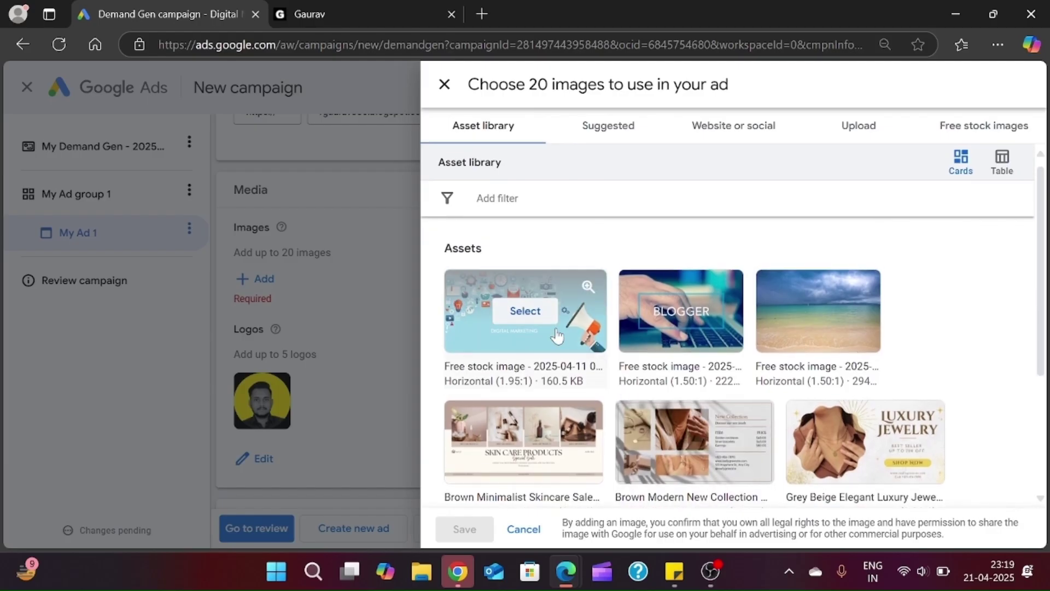
Select the digital marketing and Blogger stock images plus the skincare sale, new collection and luxury jewelry images from the asset library.
{"action": "left_click", "coordinate": [678, 306]}
{"action": "scroll", "coordinate": [602, 305], "scroll_direction": "down", "scroll_amount": 2}
{"action": "scroll", "coordinate": [602, 305], "scroll_direction": "down", "scroll_amount": 2}
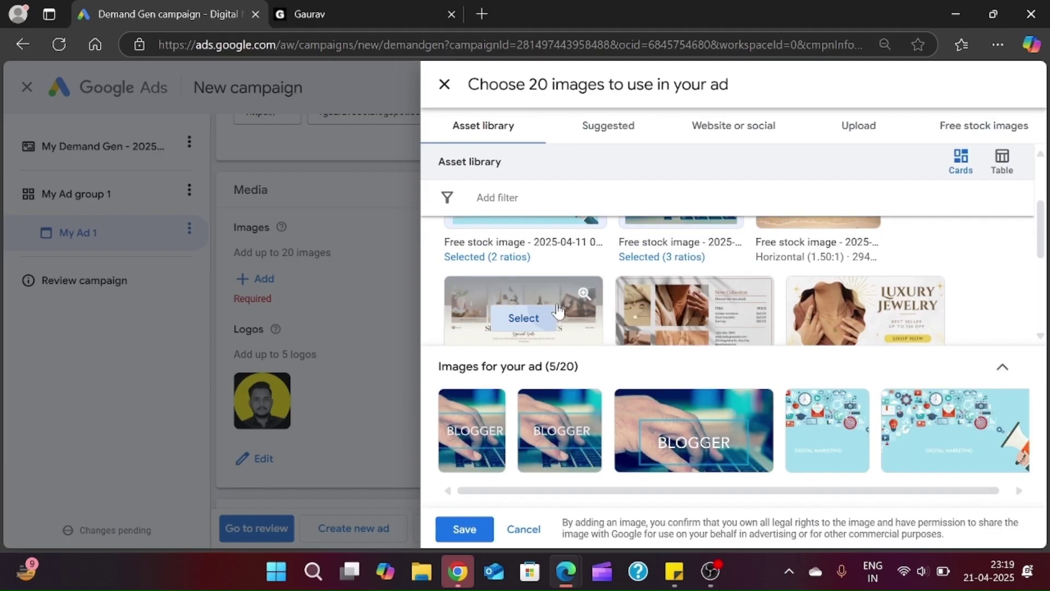
{"action": "left_click", "coordinate": [523, 315]}
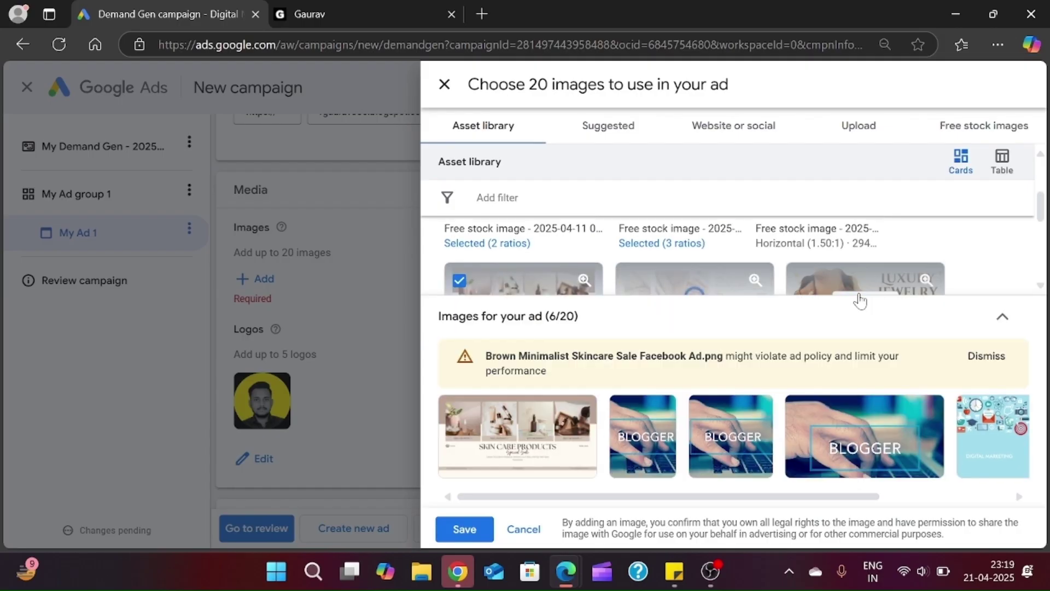
{"action": "left_click", "coordinate": [857, 300]}
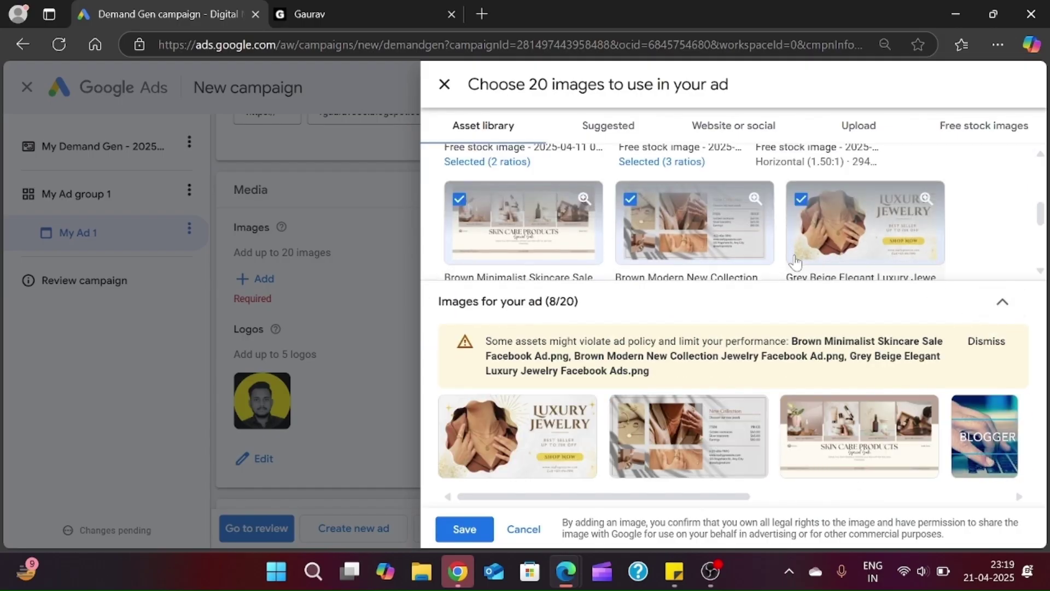
Add the firmbee phone photo, the three LinkedIn post images and Google ADS.png, dismiss the policy warning, and save the image selection.
{"action": "scroll", "coordinate": [794, 262], "scroll_direction": "down", "scroll_amount": 3}
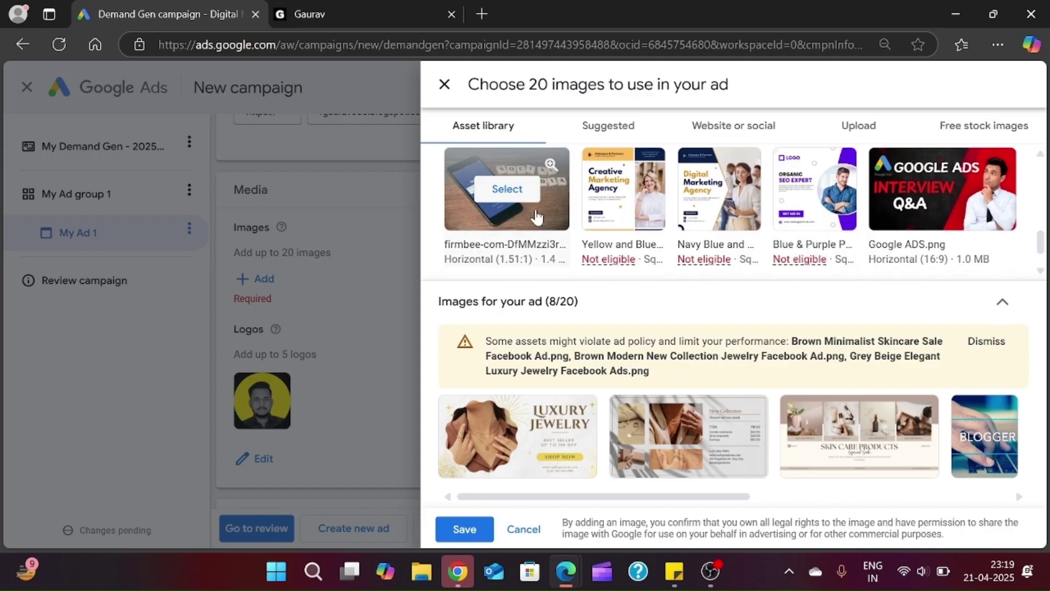
{"action": "left_click", "coordinate": [508, 188]}
{"action": "left_click", "coordinate": [624, 189]}
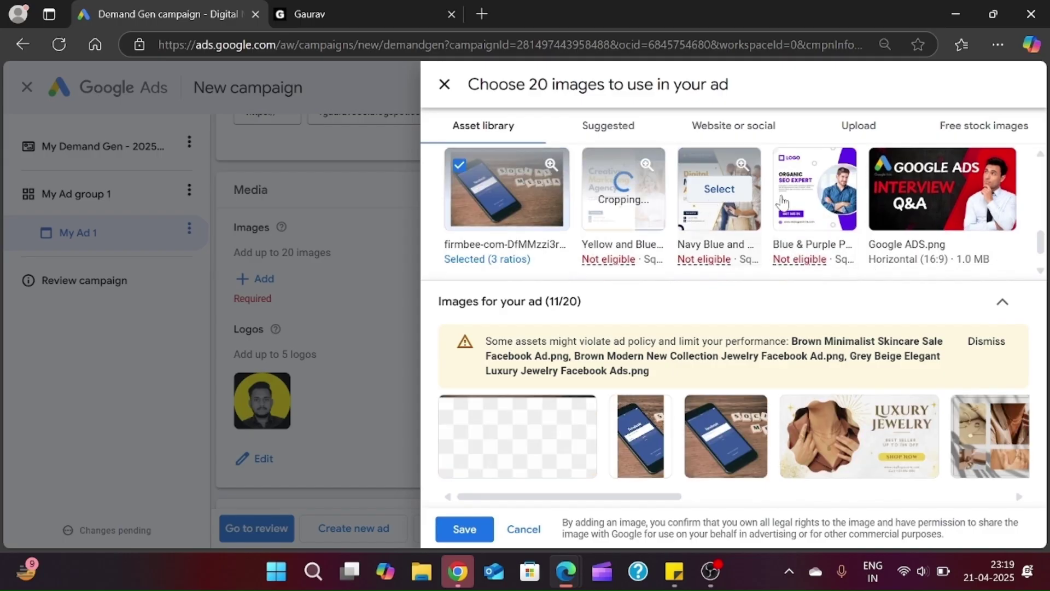
{"action": "left_click", "coordinate": [716, 192]}
{"action": "left_click", "coordinate": [815, 190]}
{"action": "left_click", "coordinate": [919, 201]}
{"action": "scroll", "coordinate": [919, 197], "scroll_direction": "down", "scroll_amount": 2}
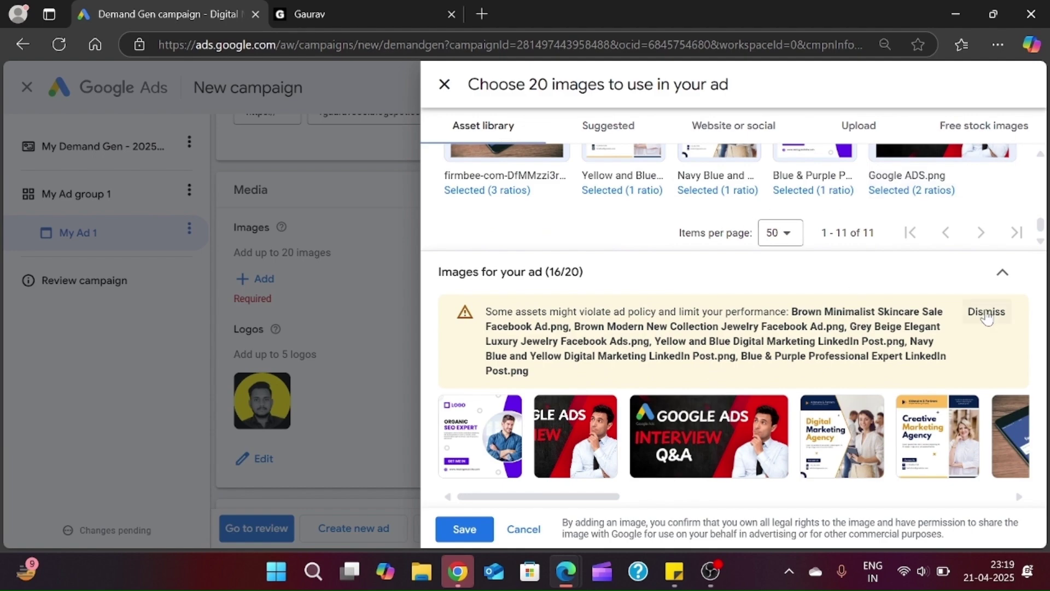
{"action": "left_click", "coordinate": [986, 313]}
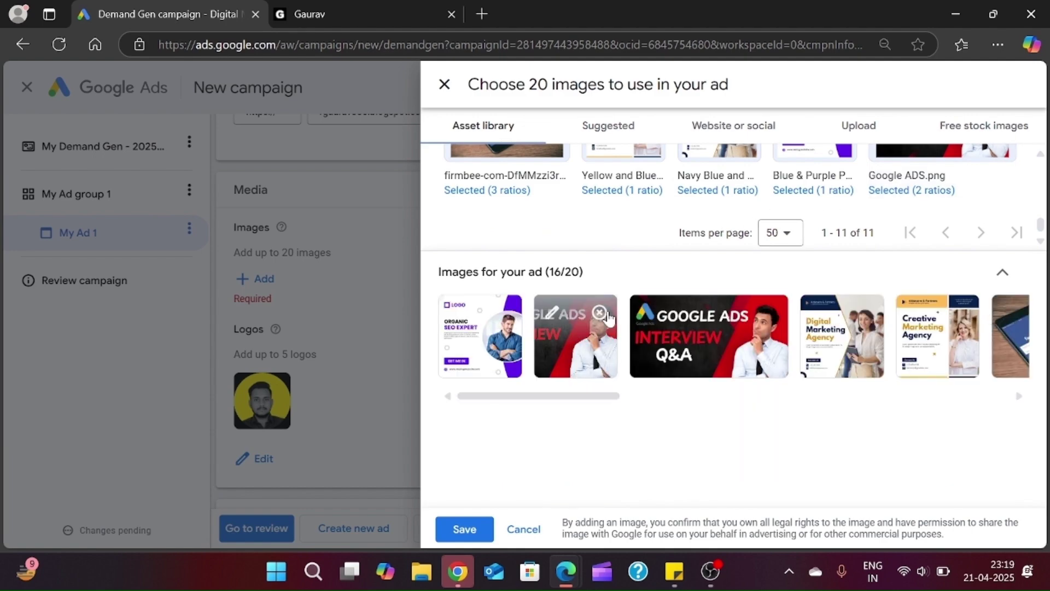
{"action": "left_click", "coordinate": [465, 528]}
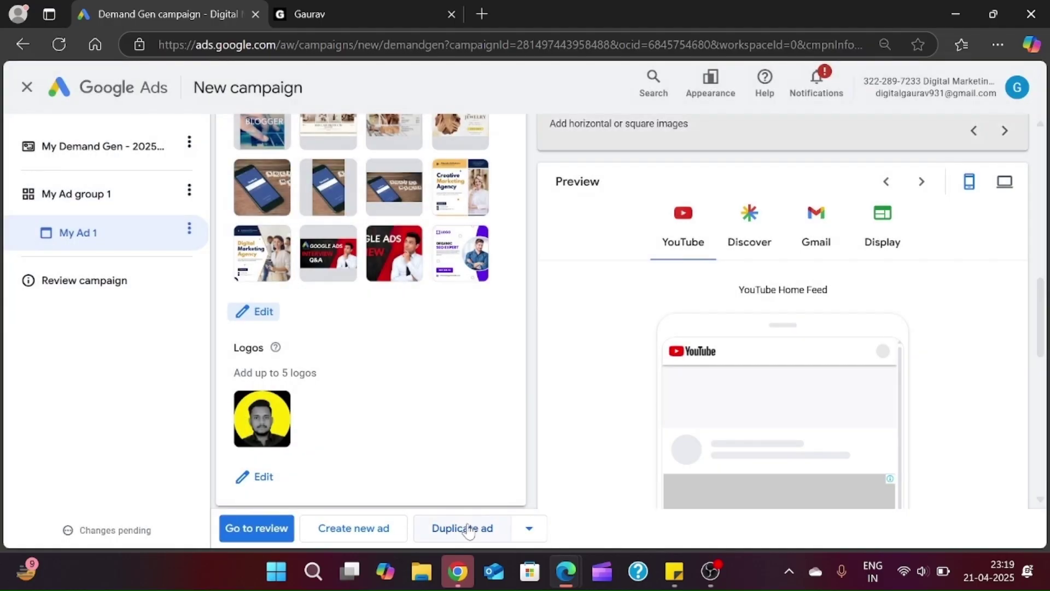
Enter five headlines: "Digital Marketing for You", "Master Ads & SEO Today", "Get More Leads Online", "Learn Digital Marketing Fast" and "Grow Online with" plus the advertiser's first name.
{"action": "scroll", "coordinate": [311, 331], "scroll_direction": "down", "scroll_amount": 5}
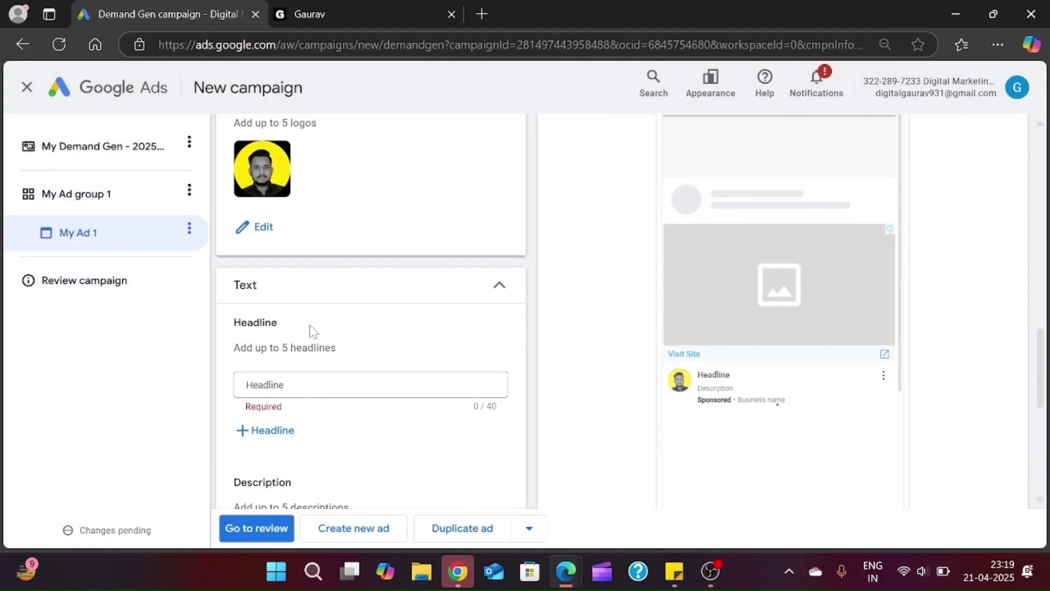
{"action": "scroll", "coordinate": [312, 330], "scroll_direction": "down", "scroll_amount": 1}
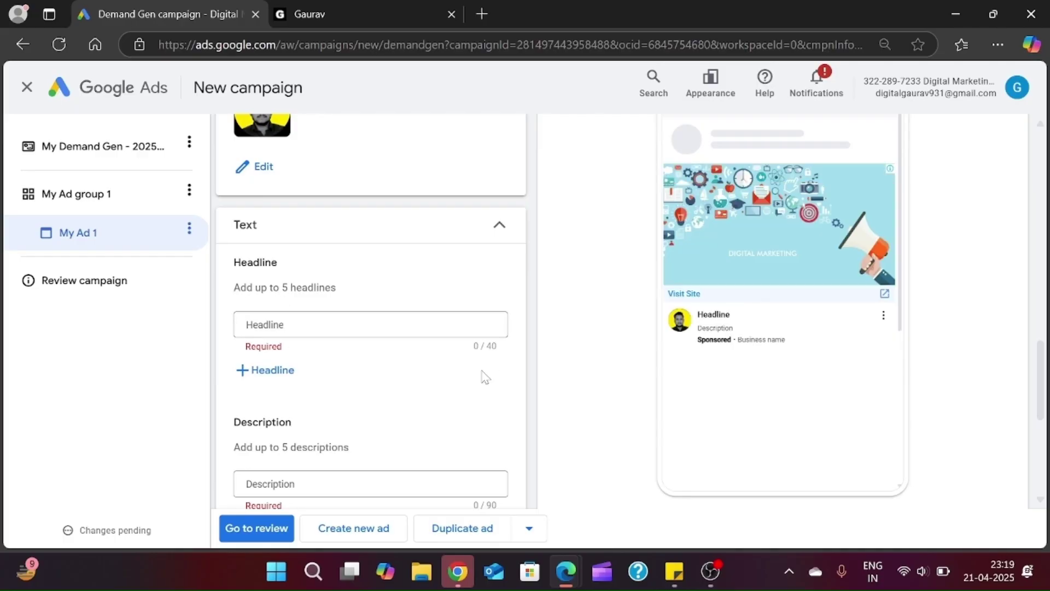
{"action": "left_click", "coordinate": [350, 324]}
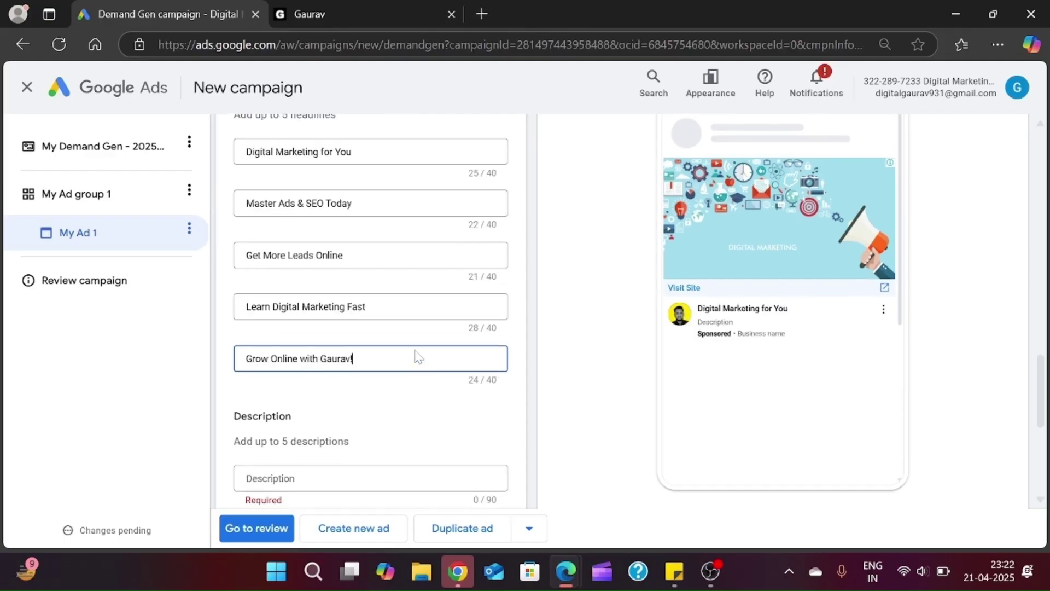
{"action": "scroll", "coordinate": [415, 356], "scroll_direction": "up", "scroll_amount": 2}
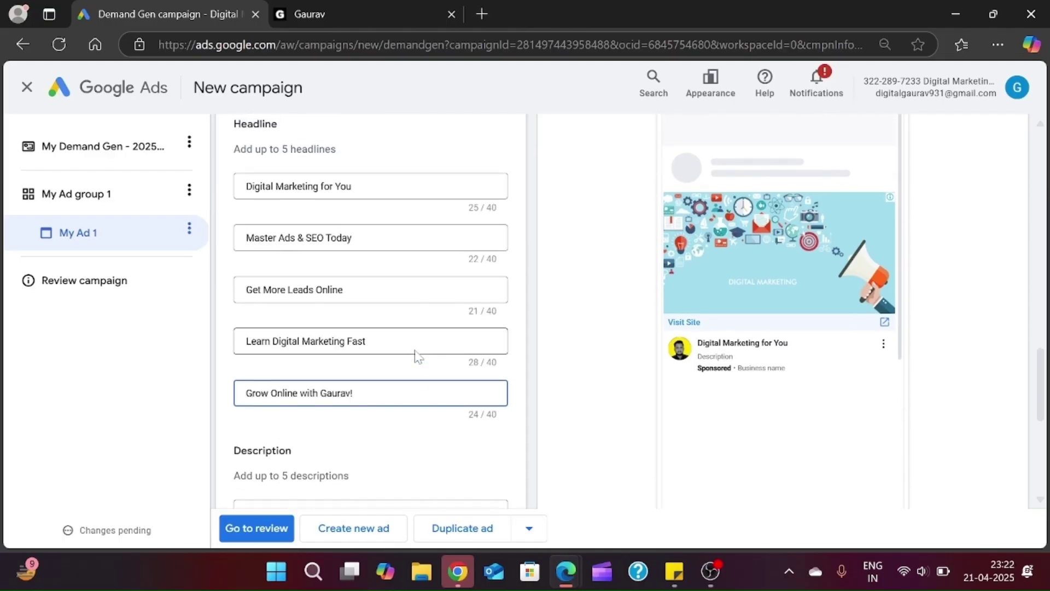
{"action": "scroll", "coordinate": [419, 356], "scroll_direction": "down", "scroll_amount": 1}
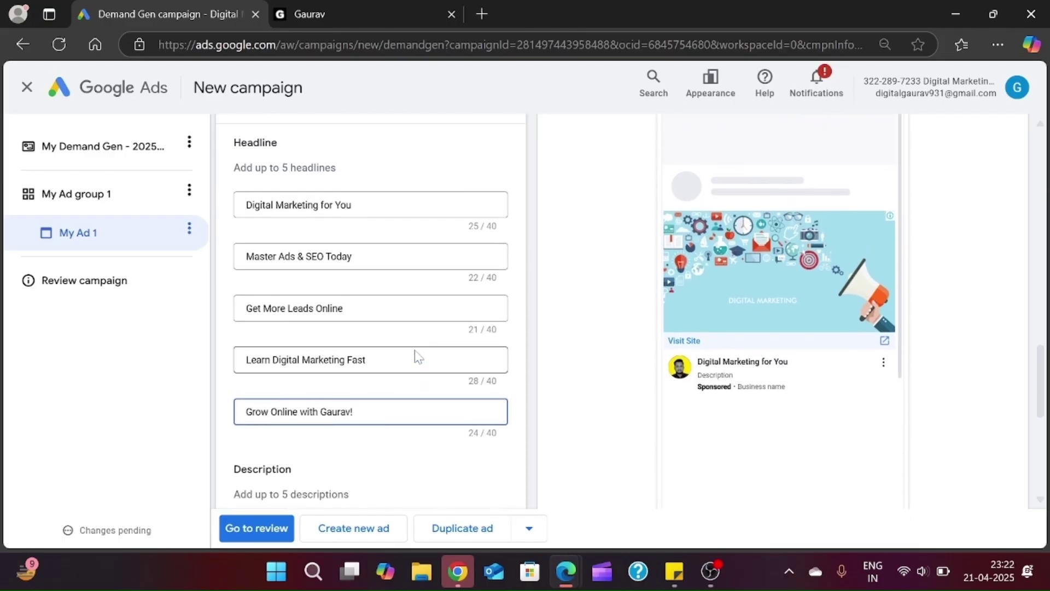
Enter five descriptions, from "Become a Pro in Digital Marketing – Online Classes with Real-World Projects" to "Boost Your Business with Expert Digital Marketing Services & Training".
{"action": "scroll", "coordinate": [416, 356], "scroll_direction": "down", "scroll_amount": 4}
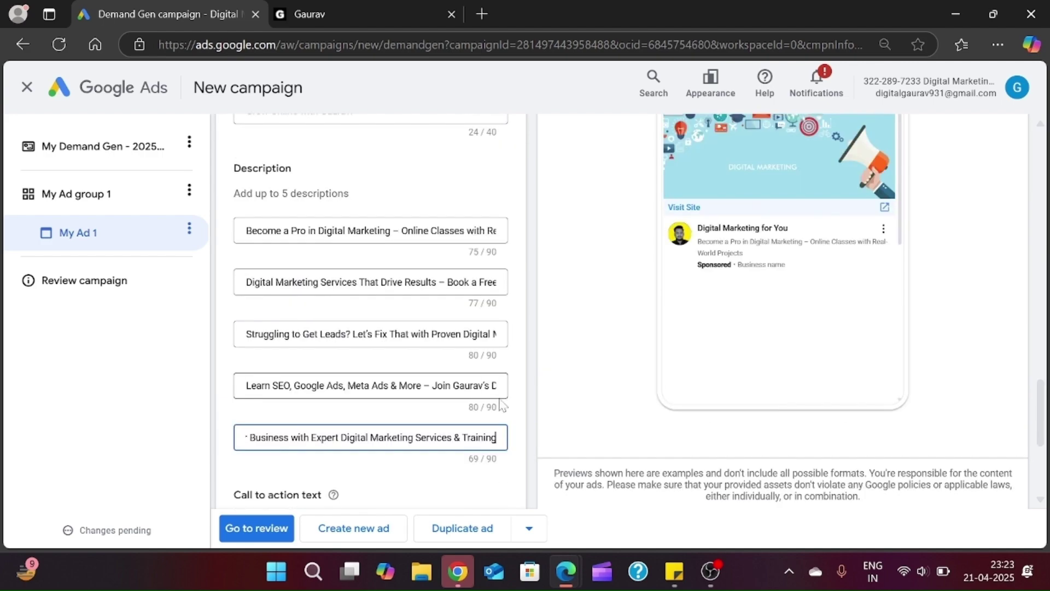
{"action": "scroll", "coordinate": [501, 404], "scroll_direction": "down", "scroll_amount": 1}
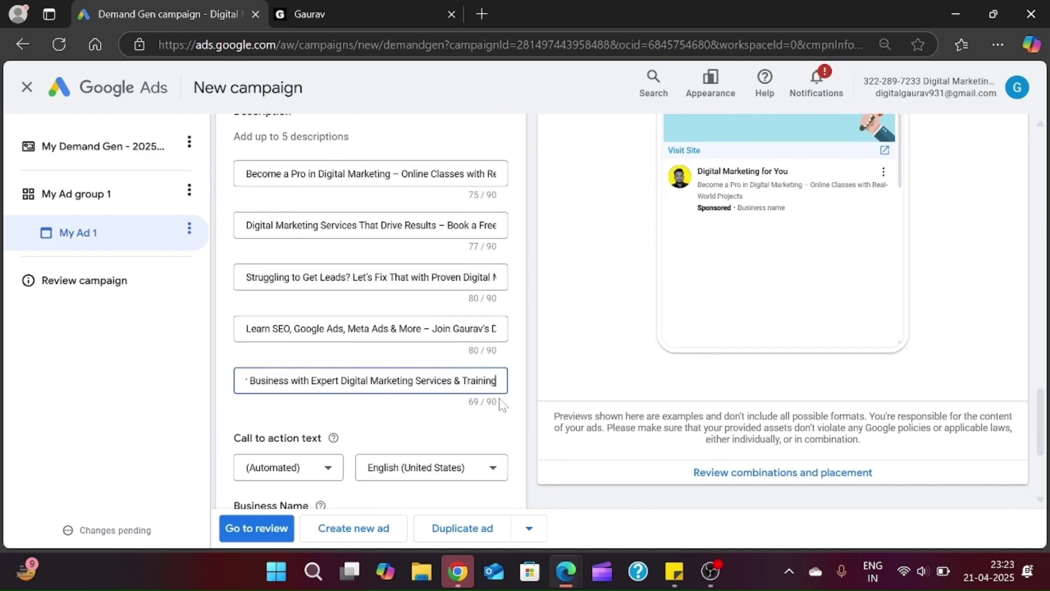
Look through the available call to action text options for the ad.
{"action": "scroll", "coordinate": [501, 404], "scroll_direction": "down", "scroll_amount": 3}
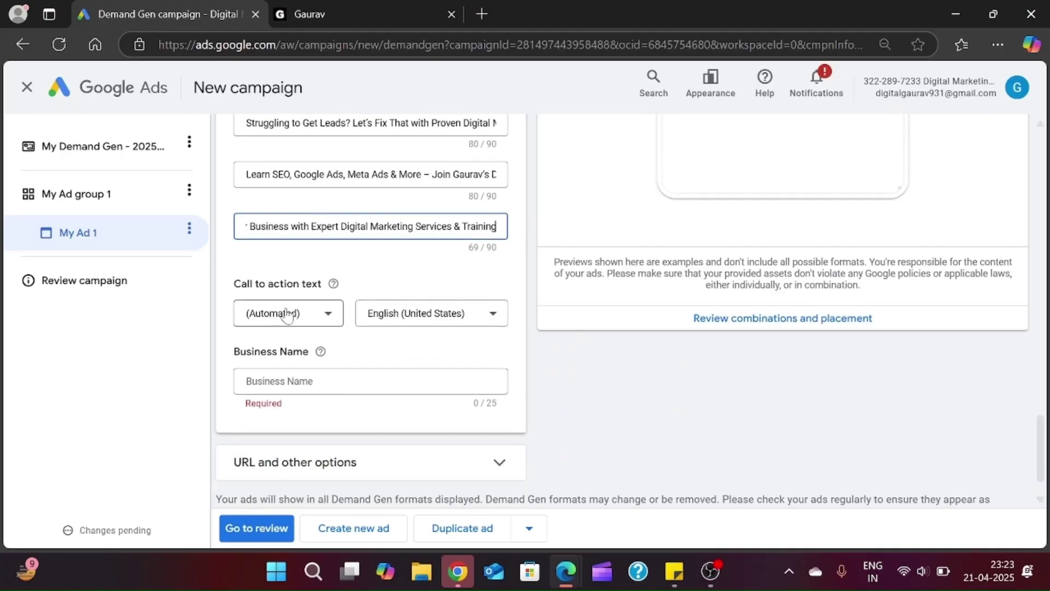
{"action": "left_click", "coordinate": [287, 315]}
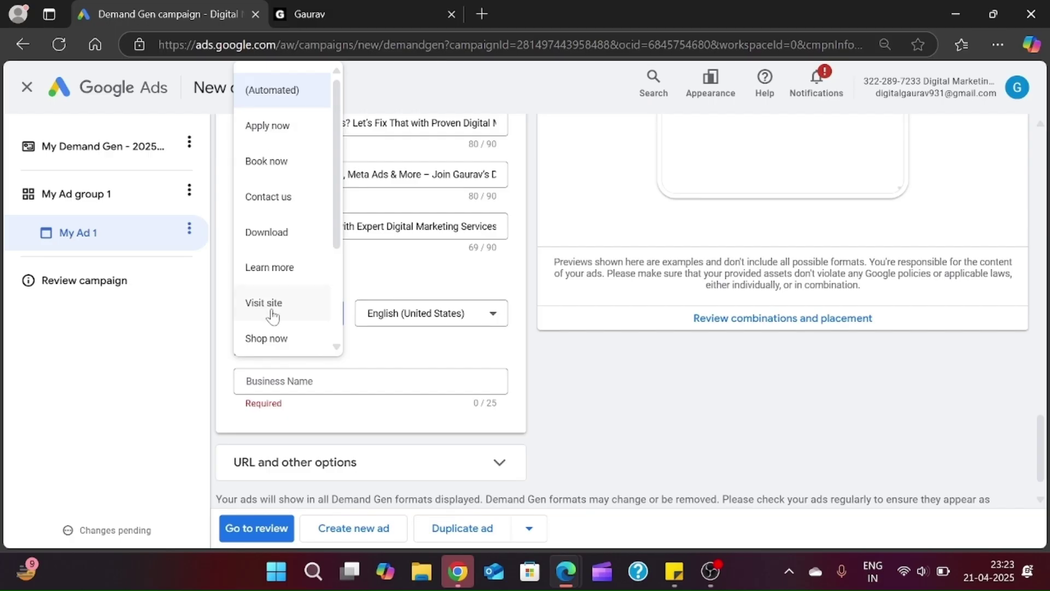
{"action": "scroll", "coordinate": [272, 313], "scroll_direction": "down", "scroll_amount": 2}
{"action": "scroll", "coordinate": [270, 312], "scroll_direction": "down", "scroll_amount": 1}
{"action": "scroll", "coordinate": [270, 312], "scroll_direction": "up", "scroll_amount": 3}
{"action": "left_click", "coordinate": [396, 278]}
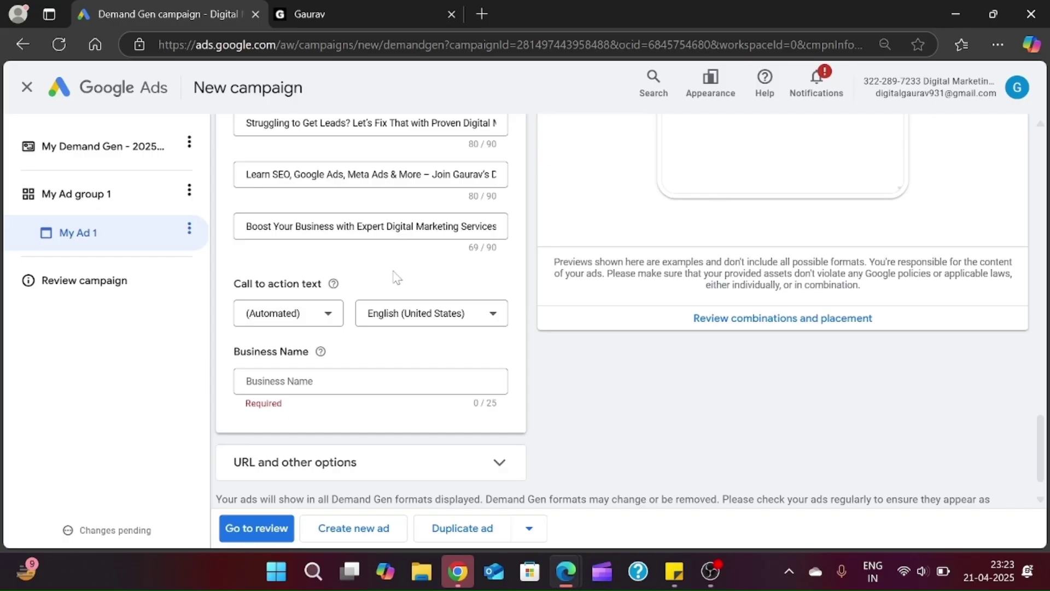
Enter the ad's business name as "Marketing with" plus the advertiser's first name.
{"action": "left_click", "coordinate": [344, 378]}
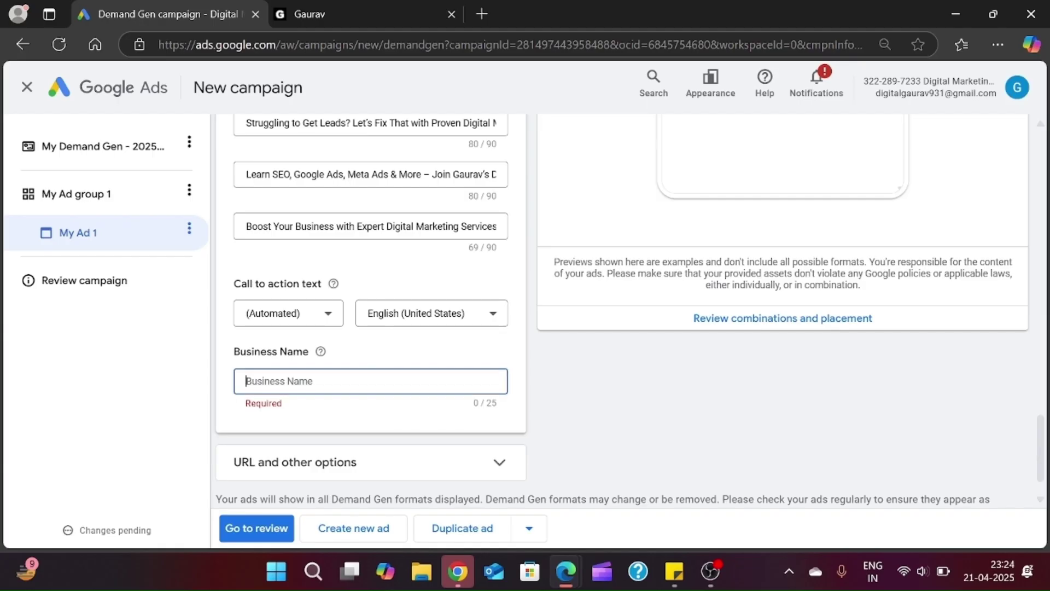
{"action": "mouse_move", "coordinate": [675, 572]}
{"action": "left_click", "coordinate": [413, 383]}
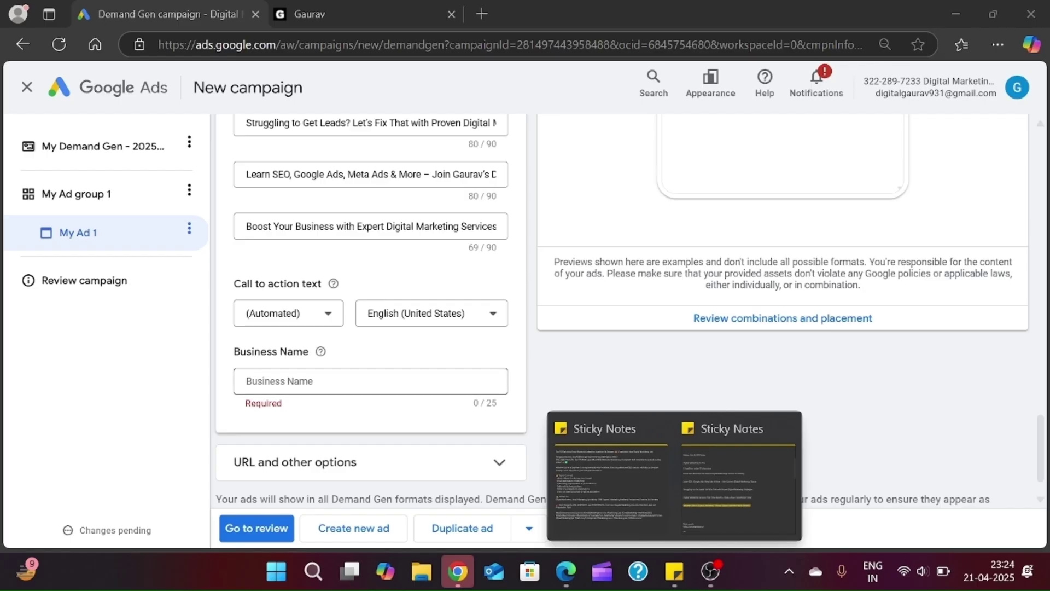
{"action": "type", "text": "Ma"}
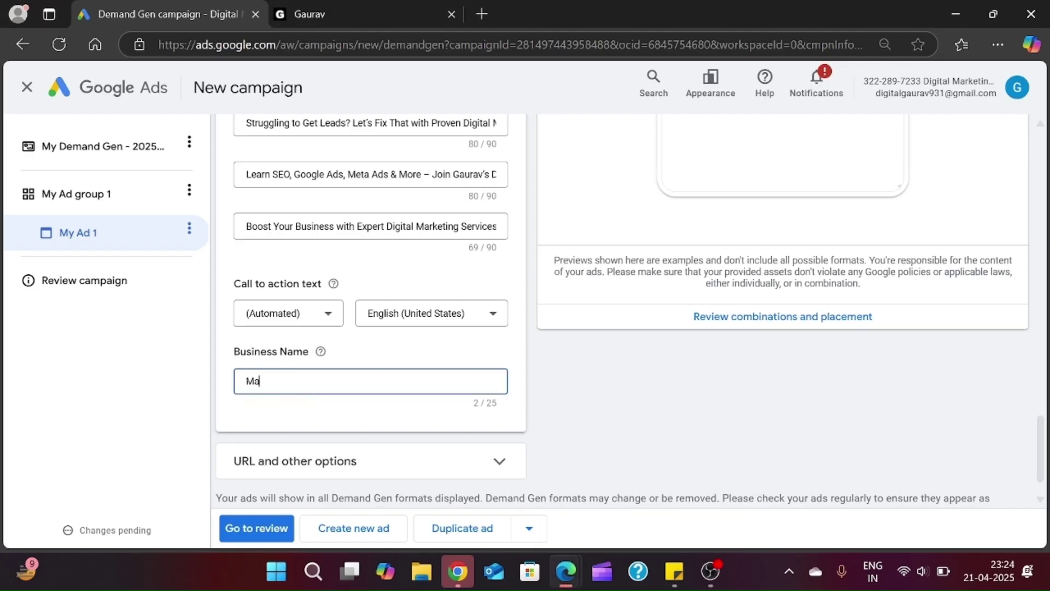
{"action": "type", "text": "rketing with Gaurav"}
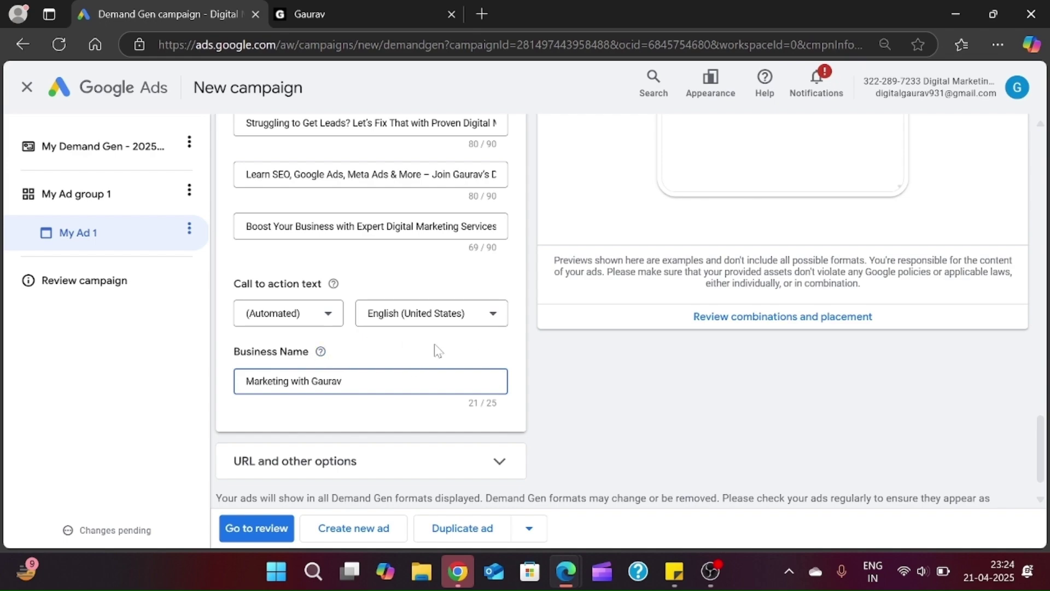
Examine the mobile previews of the ad for YouTube, Discover, Gmail and Display.
{"action": "key", "text": "ctrl+minus"}
{"action": "key", "text": "ctrl+minus"}
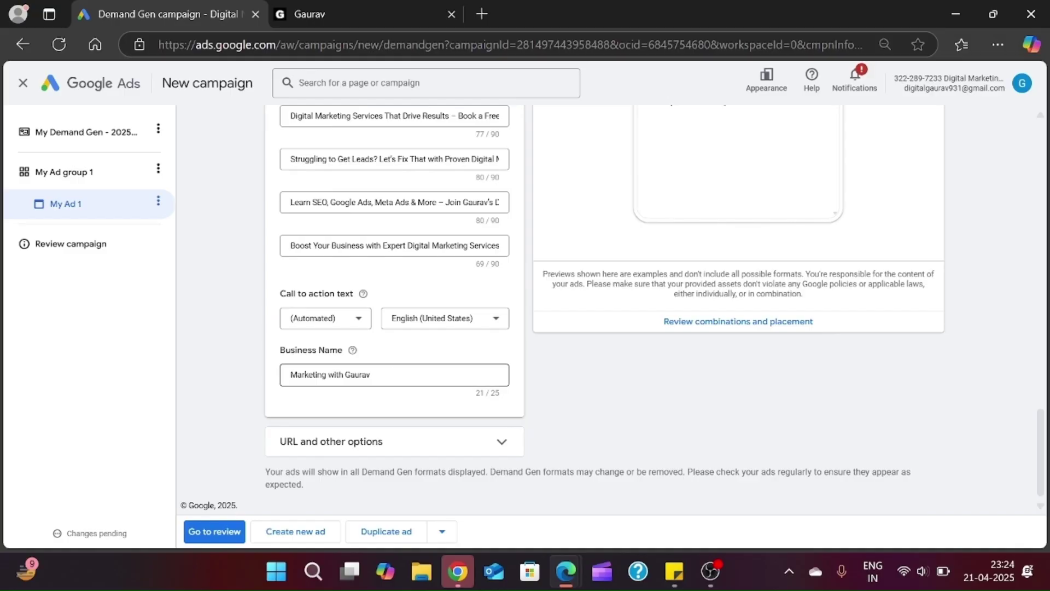
{"action": "scroll", "coordinate": [635, 428], "scroll_direction": "up", "scroll_amount": 7}
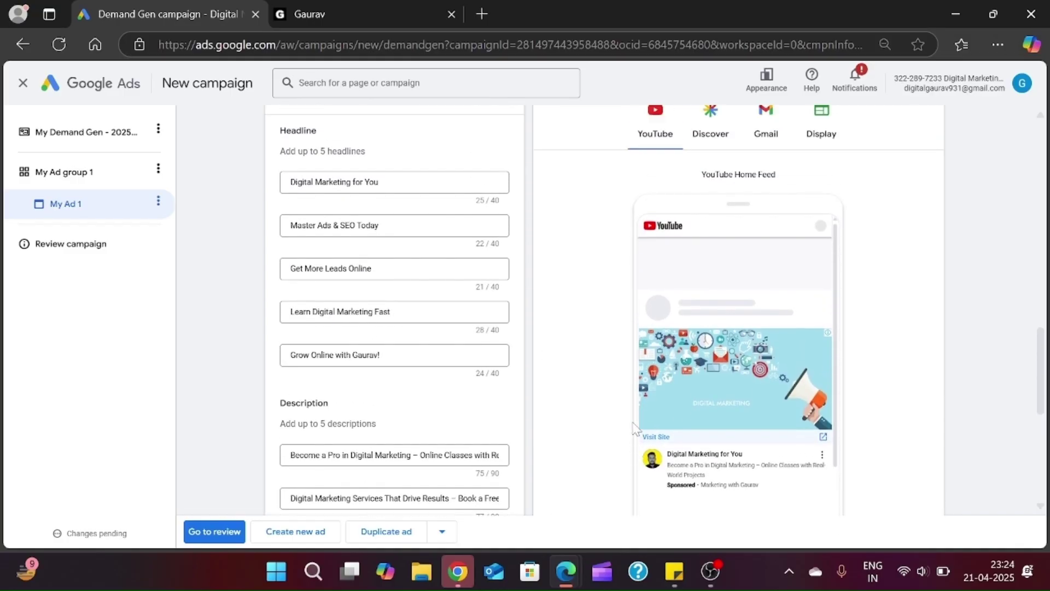
{"action": "scroll", "coordinate": [634, 428], "scroll_direction": "up", "scroll_amount": 1}
{"action": "scroll", "coordinate": [635, 429], "scroll_direction": "down", "scroll_amount": 1}
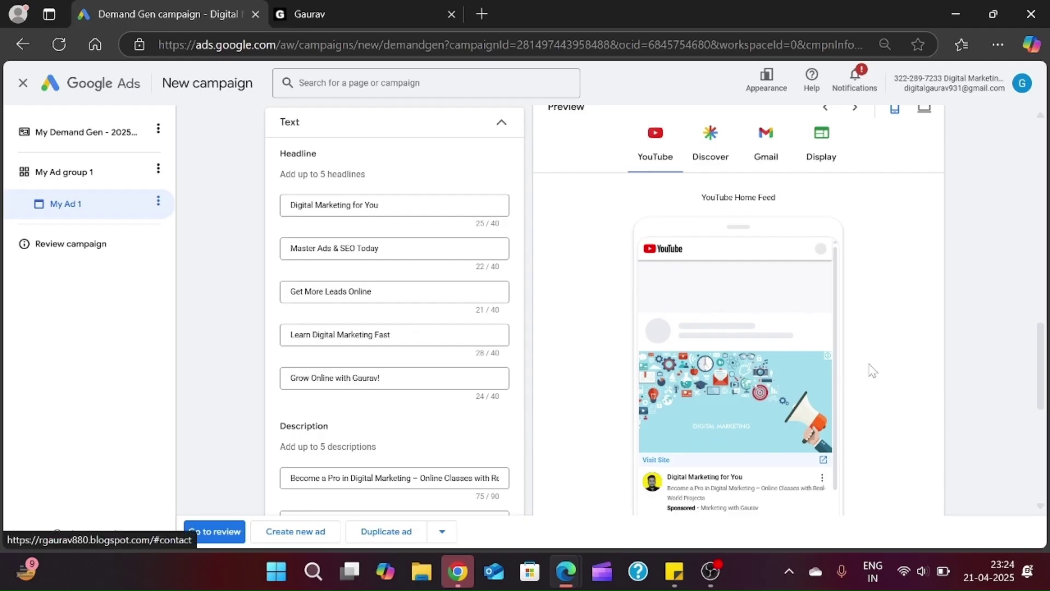
{"action": "key", "text": "F11"}
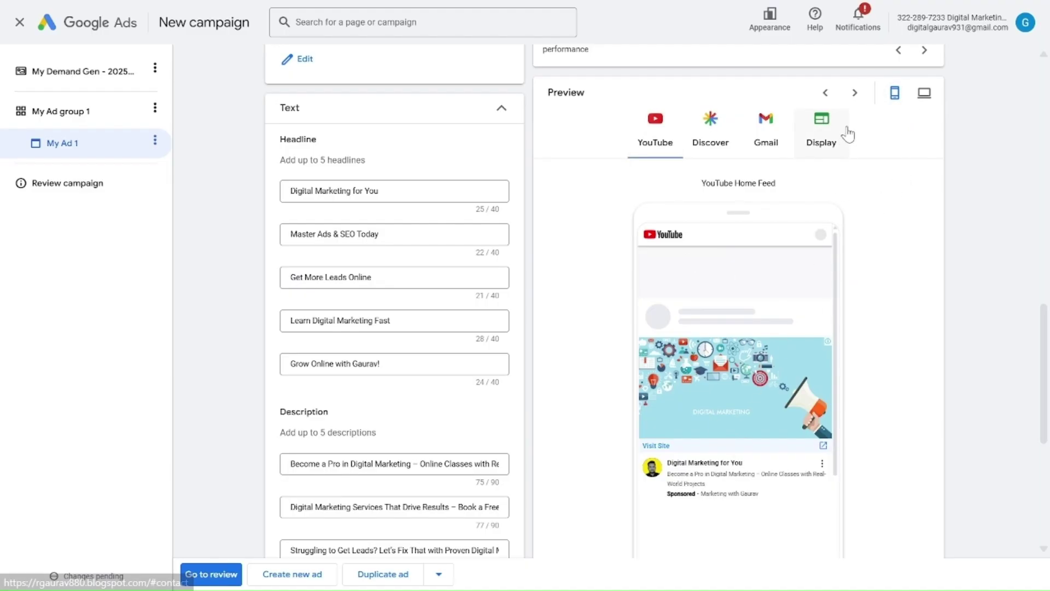
{"action": "left_click", "coordinate": [735, 131]}
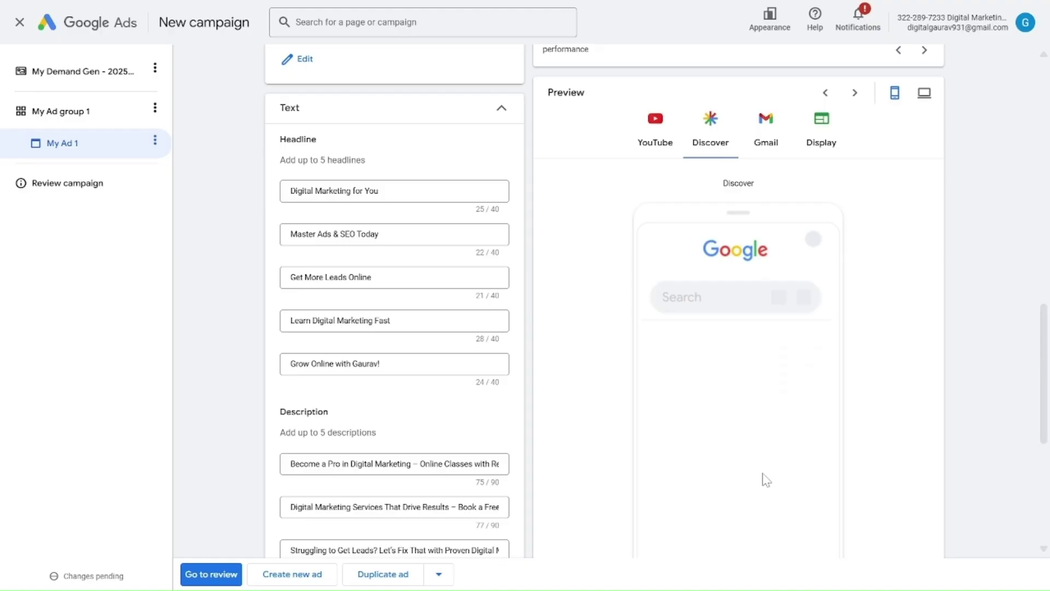
{"action": "scroll", "coordinate": [764, 478], "scroll_direction": "down", "scroll_amount": 2}
{"action": "scroll", "coordinate": [760, 383], "scroll_direction": "up", "scroll_amount": 1}
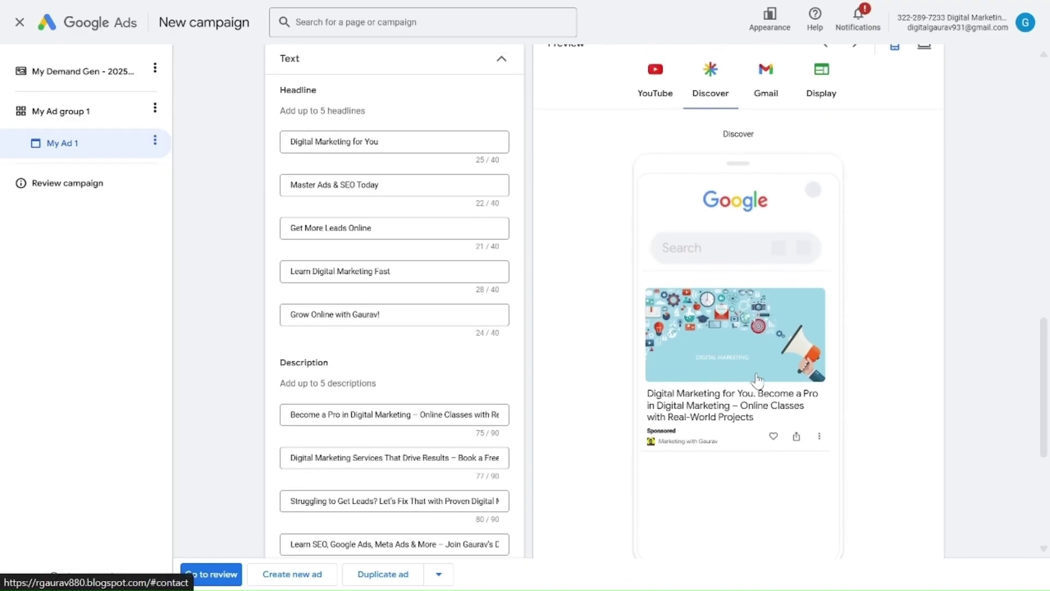
{"action": "scroll", "coordinate": [757, 379], "scroll_direction": "up", "scroll_amount": 1}
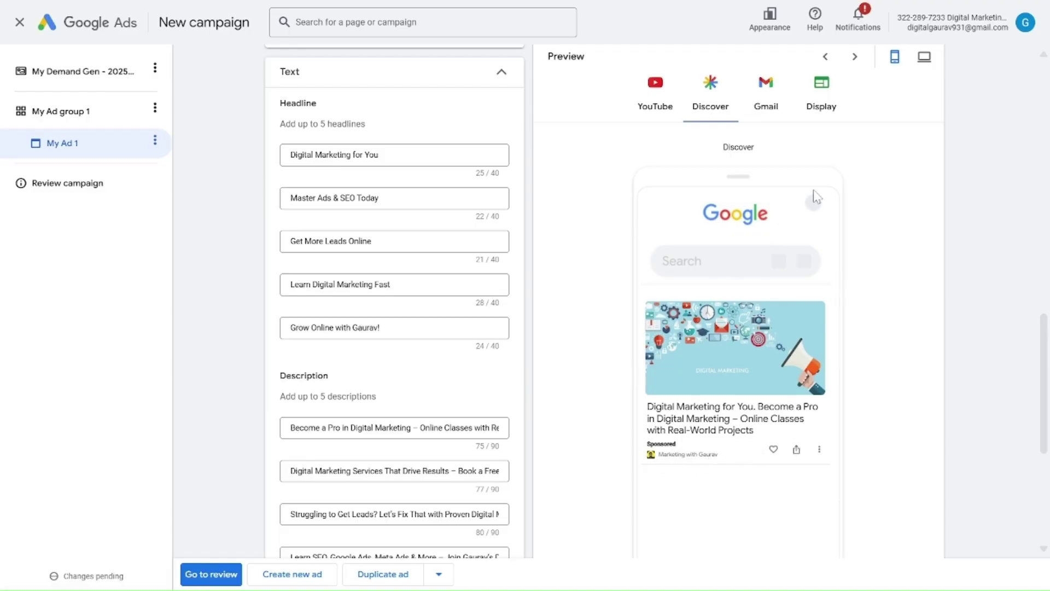
{"action": "left_click", "coordinate": [777, 104]}
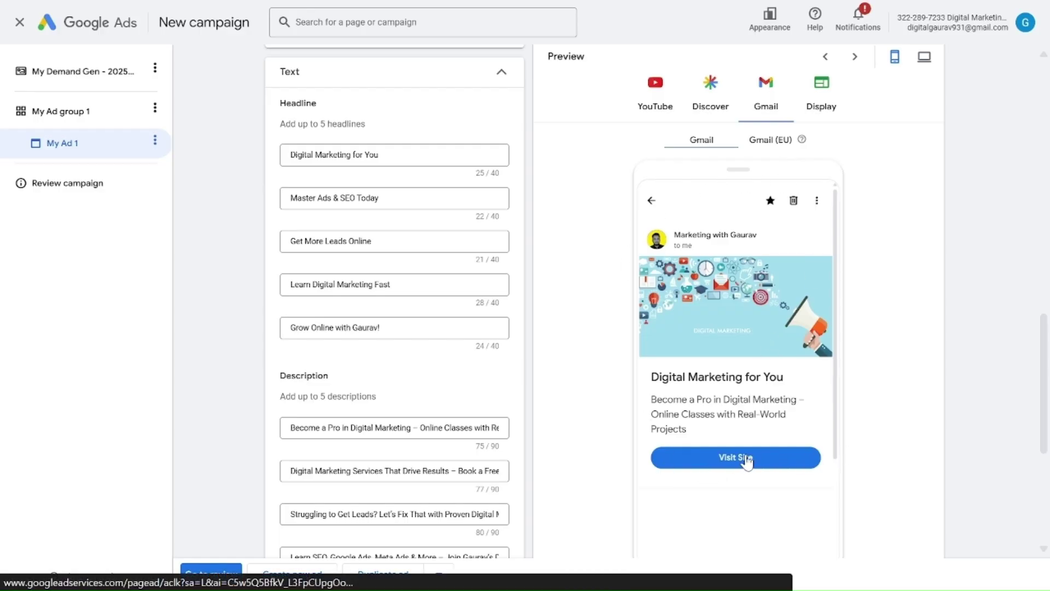
{"action": "left_click", "coordinate": [854, 56]}
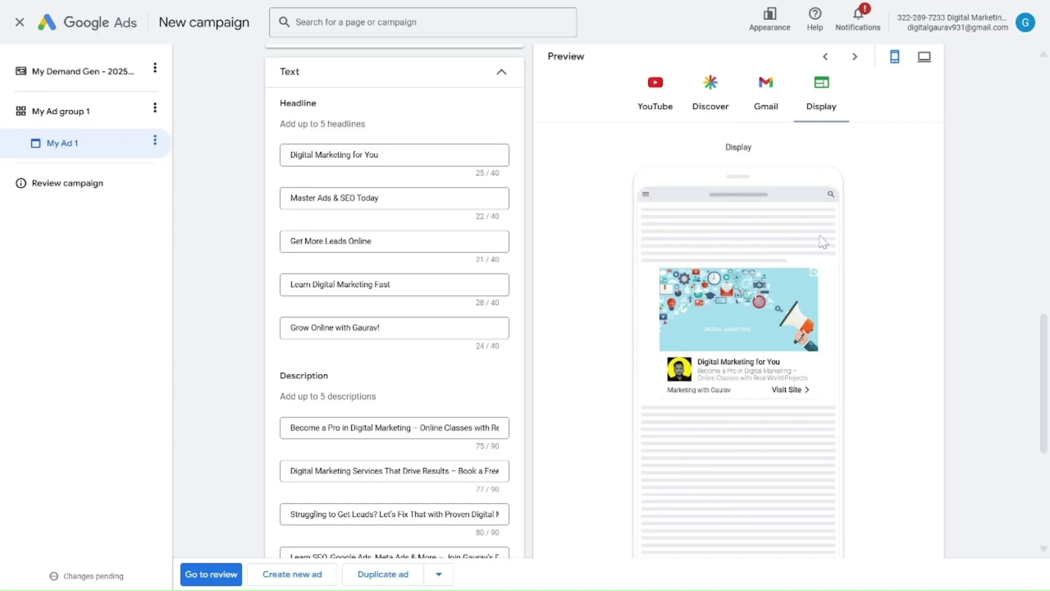
Check the ad strength and examine the desktop previews for Display, Gmail, Discover and YouTube.
{"action": "scroll", "coordinate": [656, 261], "scroll_direction": "up", "scroll_amount": 15}
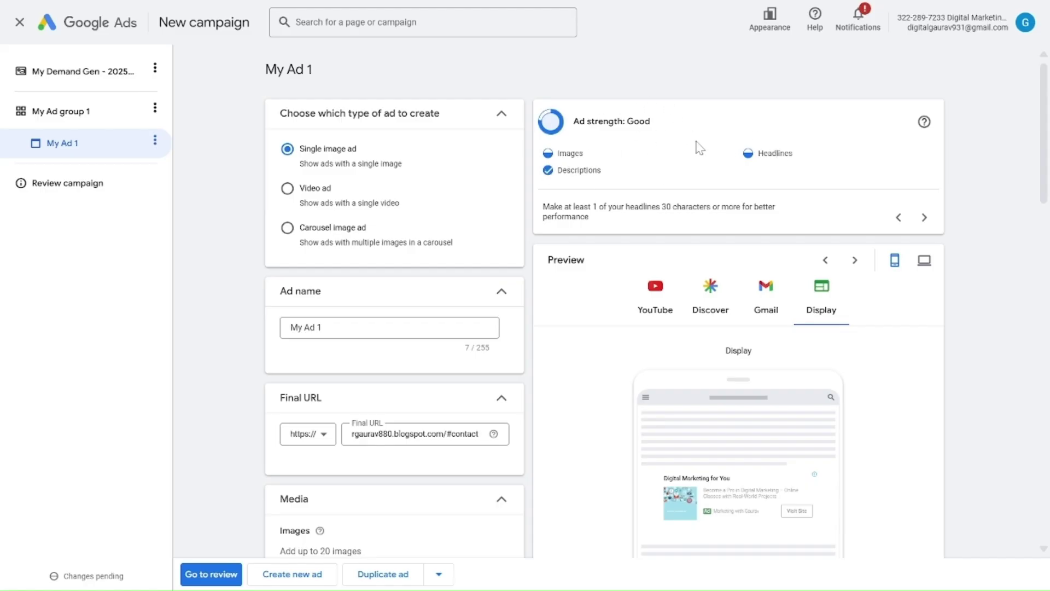
{"action": "scroll", "coordinate": [689, 303], "scroll_direction": "down", "scroll_amount": 2}
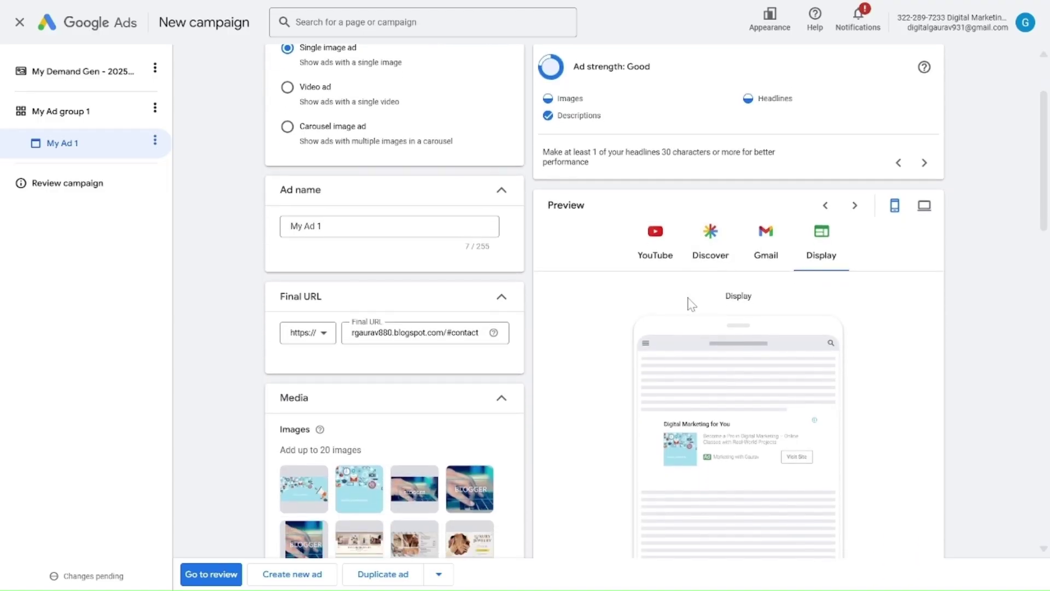
{"action": "left_click", "coordinate": [926, 209]}
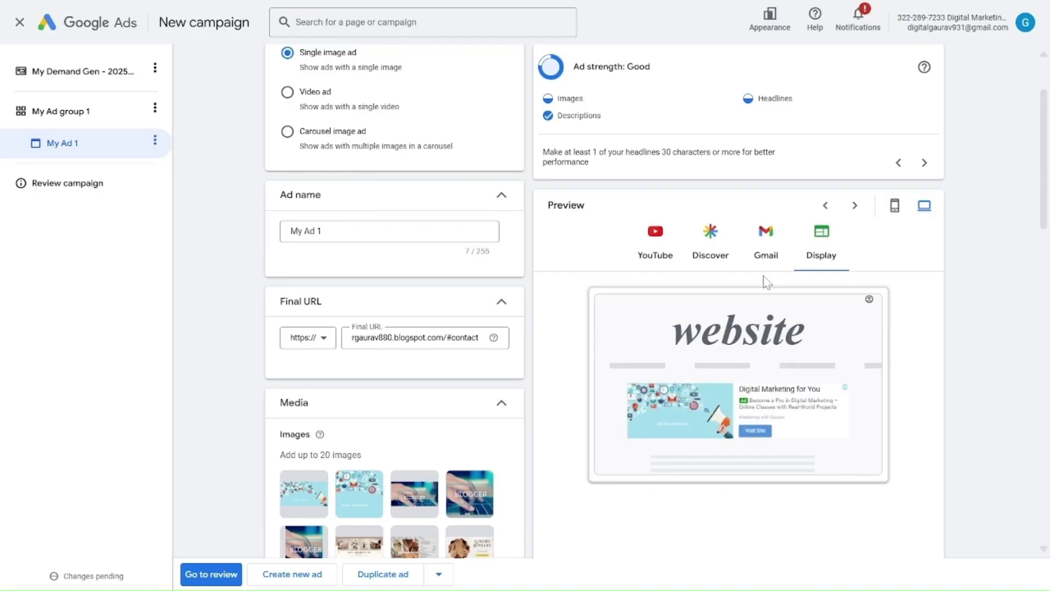
{"action": "left_click", "coordinate": [763, 244]}
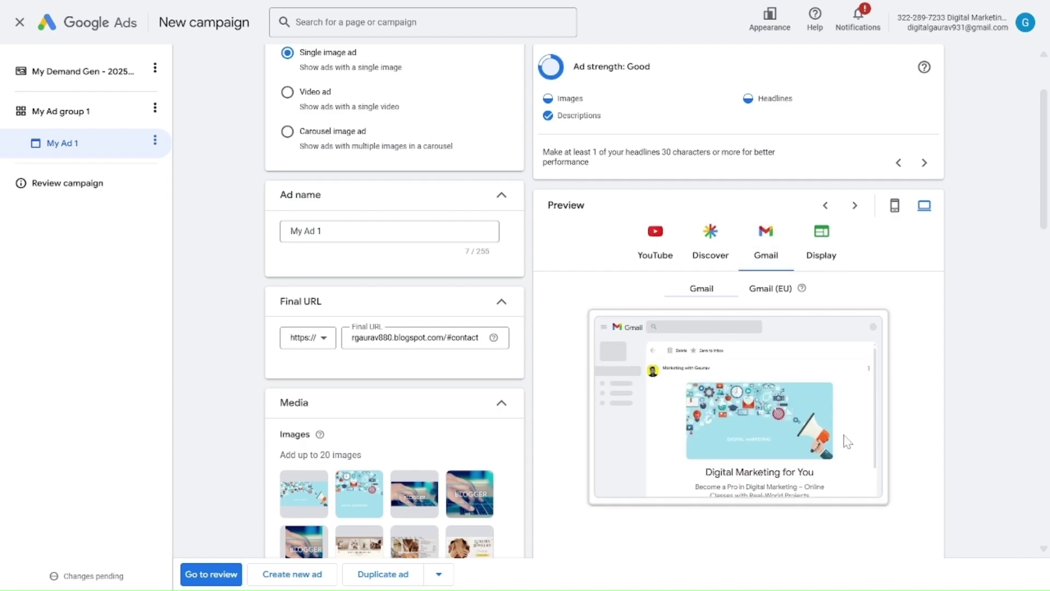
{"action": "left_click", "coordinate": [717, 247]}
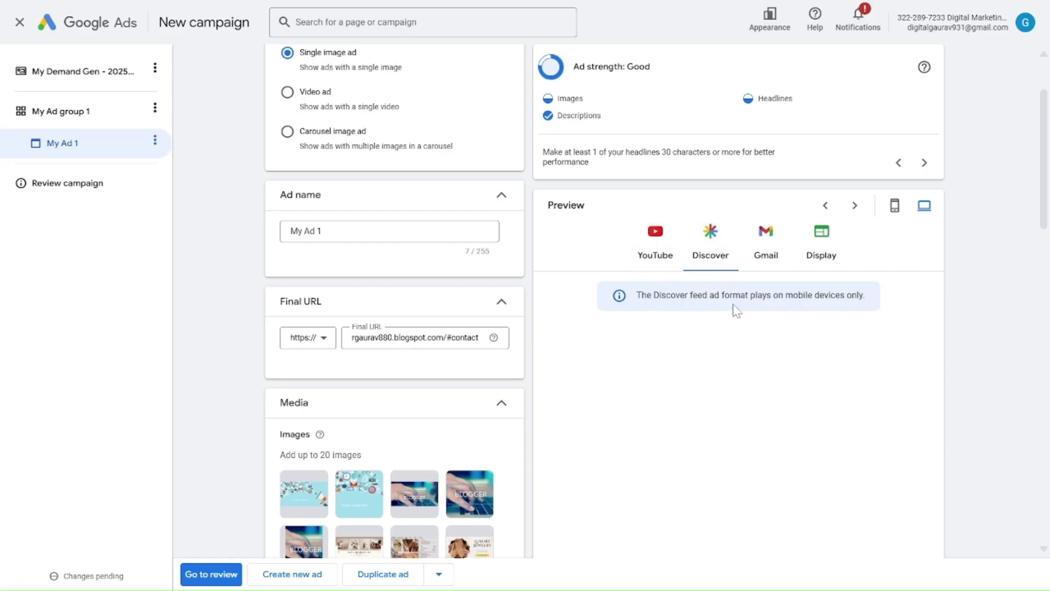
{"action": "left_click", "coordinate": [650, 257]}
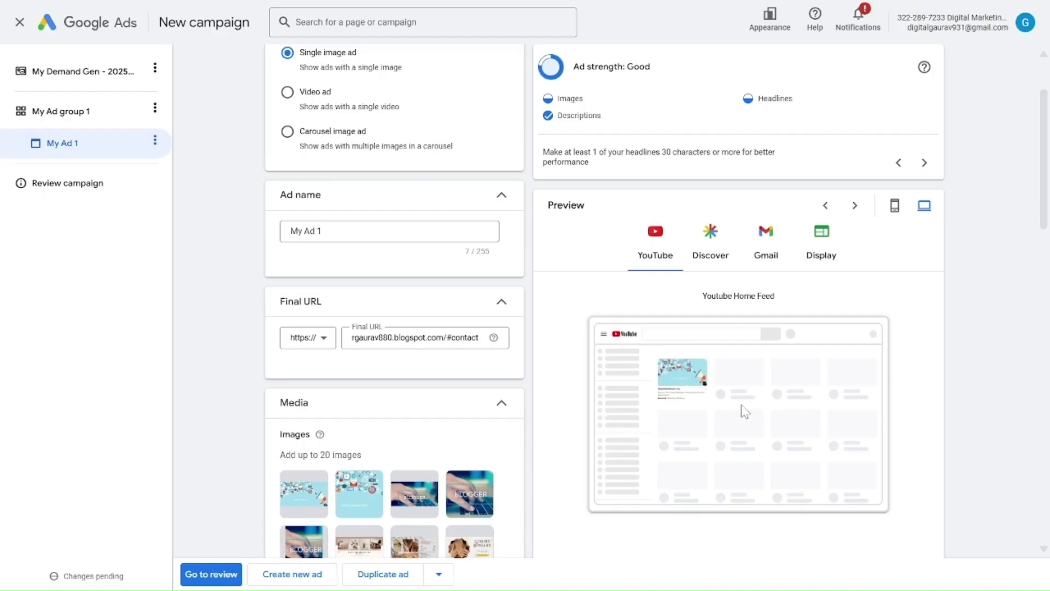
Open the full review of ad combinations and placements and look through the previews and the list of ad images.
{"action": "scroll", "coordinate": [744, 411], "scroll_direction": "down", "scroll_amount": 4}
{"action": "scroll", "coordinate": [1033, 356], "scroll_direction": "down", "scroll_amount": 5}
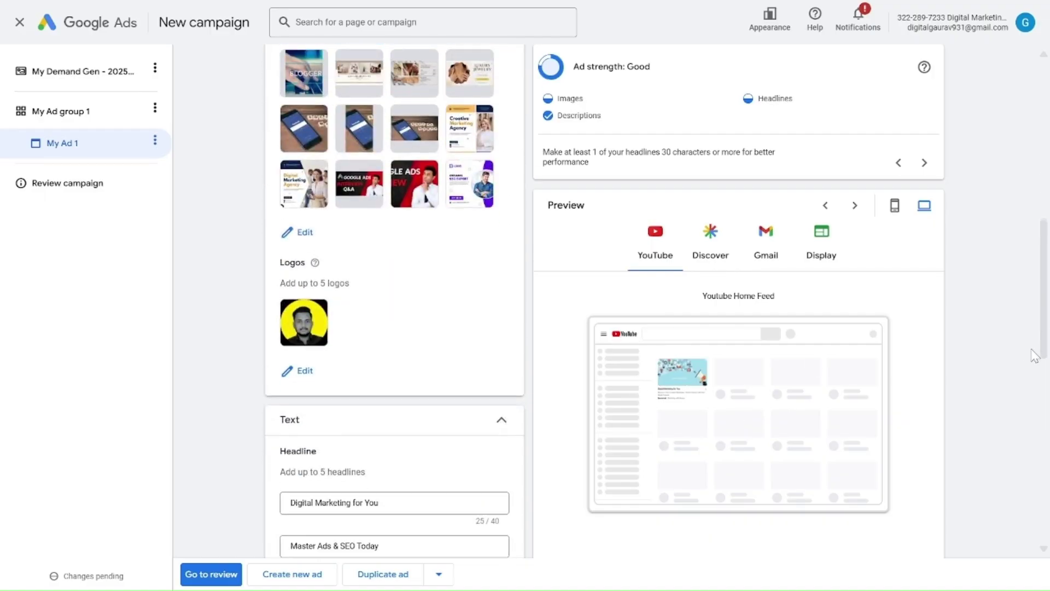
{"action": "scroll", "coordinate": [1034, 355], "scroll_direction": "down", "scroll_amount": 10}
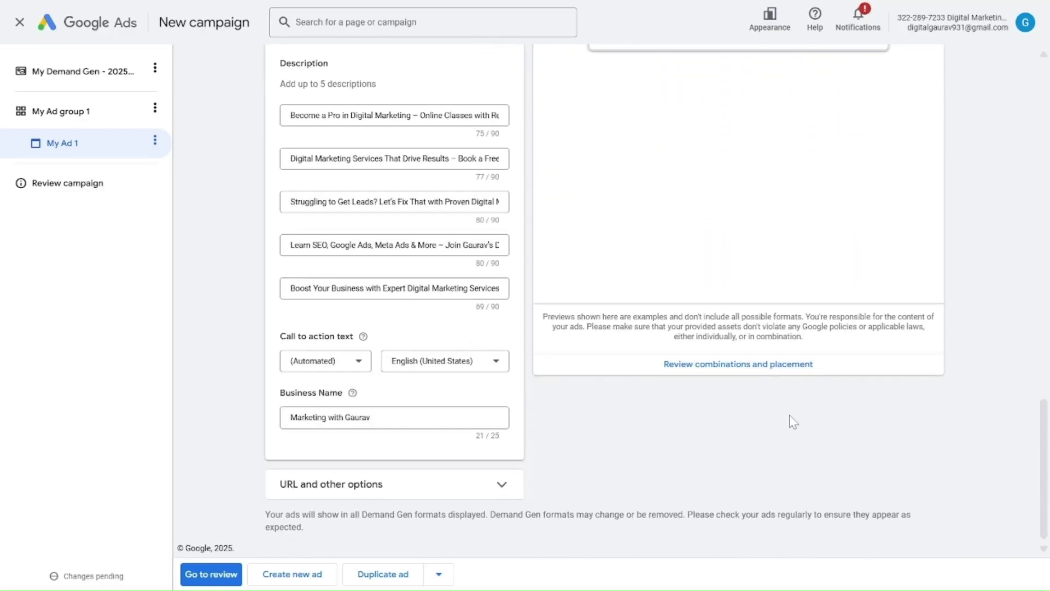
{"action": "left_click", "coordinate": [719, 371]}
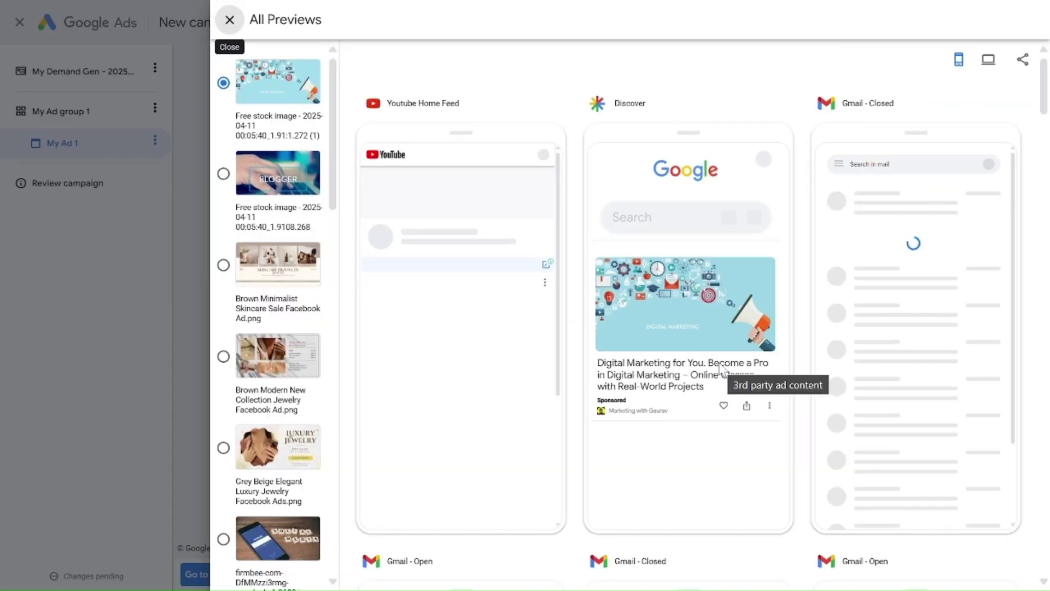
{"action": "scroll", "coordinate": [722, 370], "scroll_direction": "down", "scroll_amount": 3}
{"action": "scroll", "coordinate": [722, 370], "scroll_direction": "up", "scroll_amount": 2}
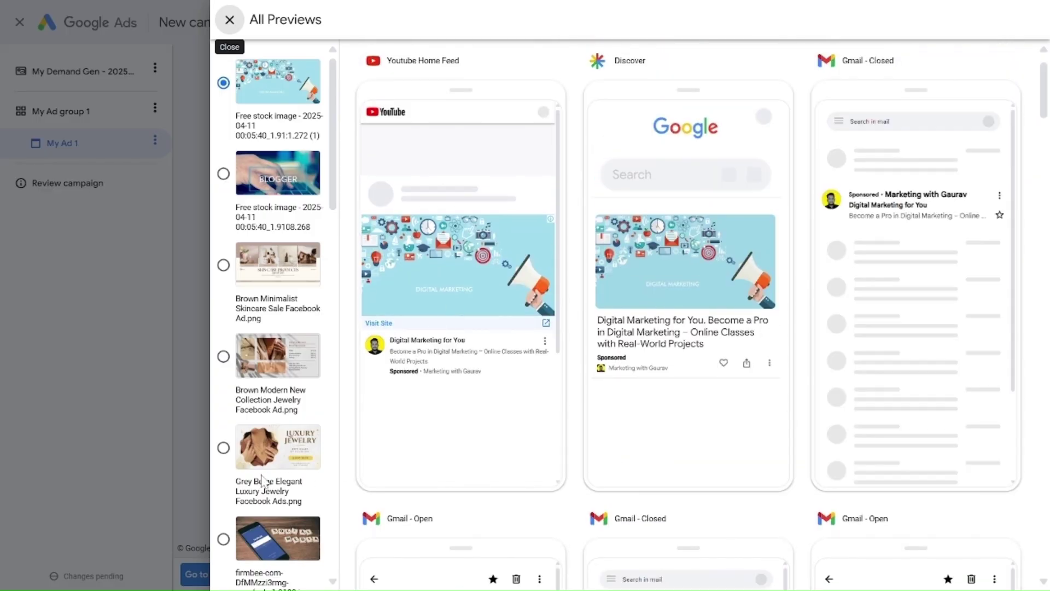
{"action": "scroll", "coordinate": [261, 475], "scroll_direction": "down", "scroll_amount": 5}
{"action": "scroll", "coordinate": [261, 475], "scroll_direction": "down", "scroll_amount": 10}
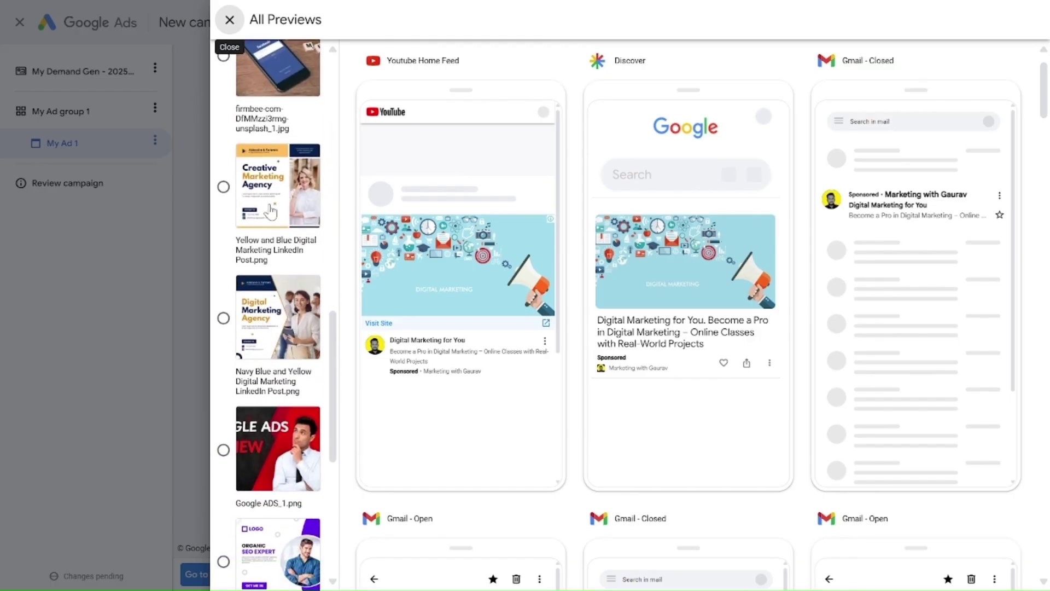
Preview the ad with the Yellow and Blue Digital Marketing LinkedIn Post image and examine its YouTube, Discover and Gmail placements.
{"action": "left_click", "coordinate": [271, 195]}
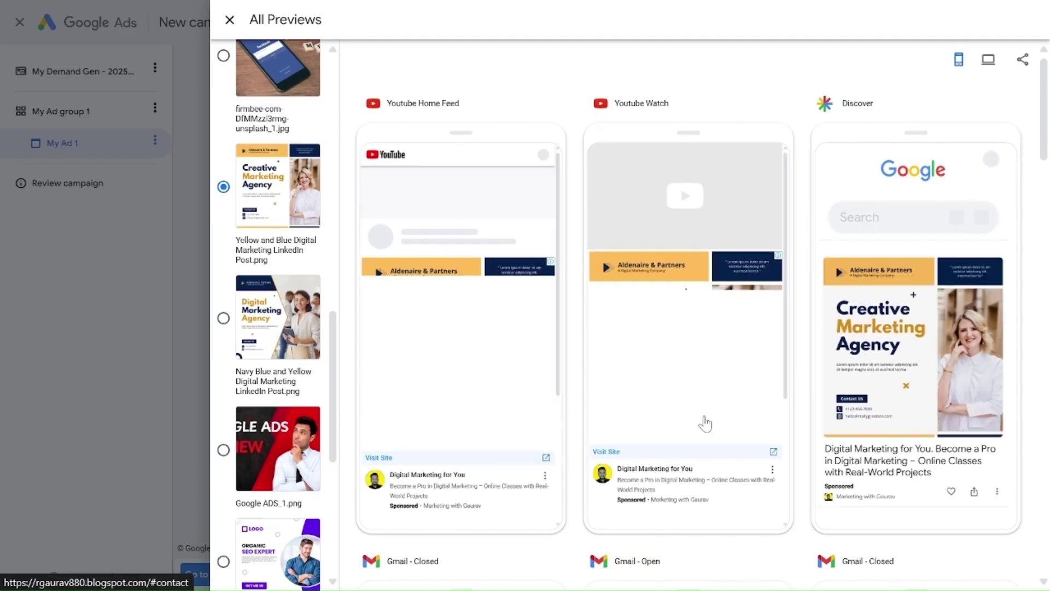
{"action": "scroll", "coordinate": [737, 424], "scroll_direction": "up", "scroll_amount": 1}
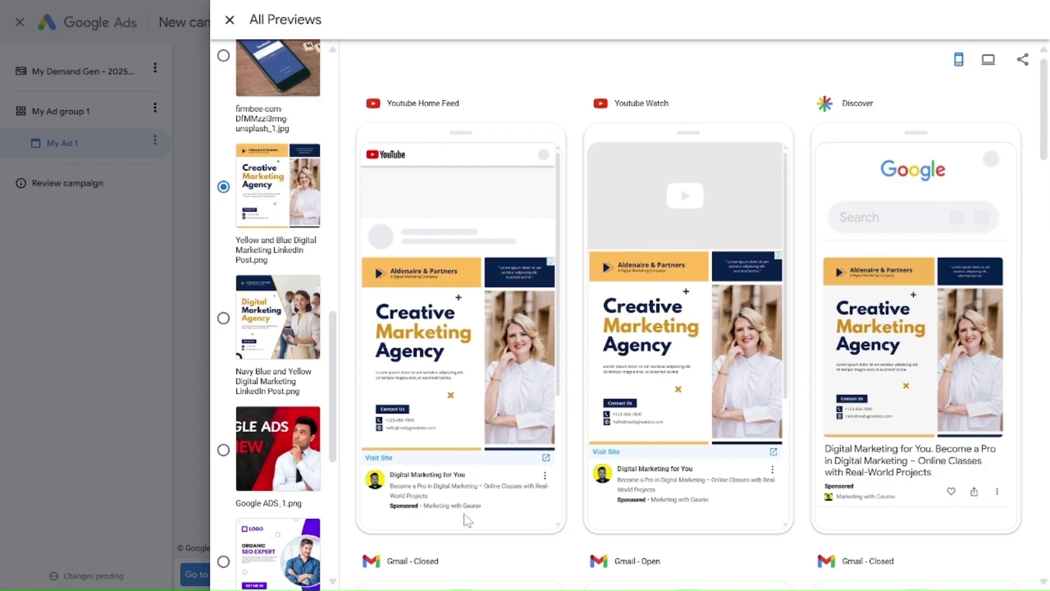
{"action": "scroll", "coordinate": [468, 520], "scroll_direction": "down", "scroll_amount": 2}
{"action": "scroll", "coordinate": [720, 436], "scroll_direction": "down", "scroll_amount": 3}
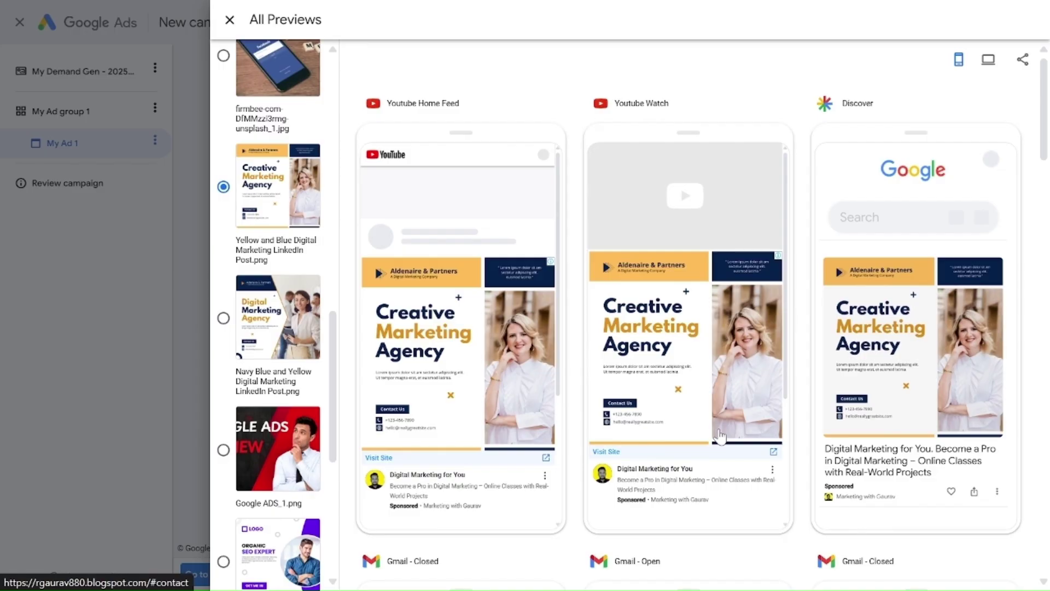
{"action": "scroll", "coordinate": [1046, 410], "scroll_direction": "down", "scroll_amount": 2}
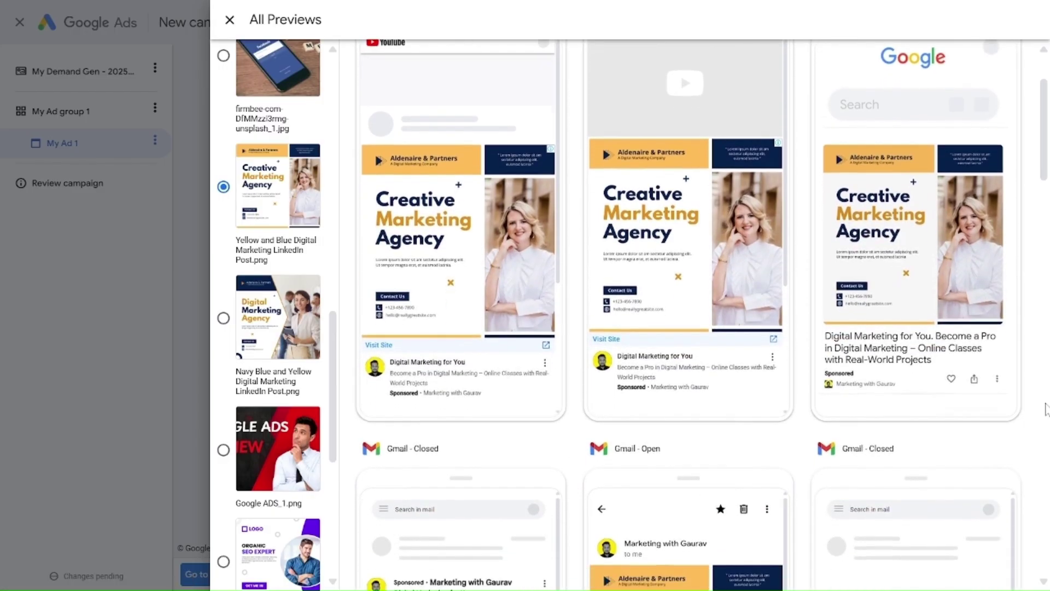
{"action": "scroll", "coordinate": [1046, 409], "scroll_direction": "down", "scroll_amount": 2}
{"action": "scroll", "coordinate": [1046, 409], "scroll_direction": "up", "scroll_amount": 4}
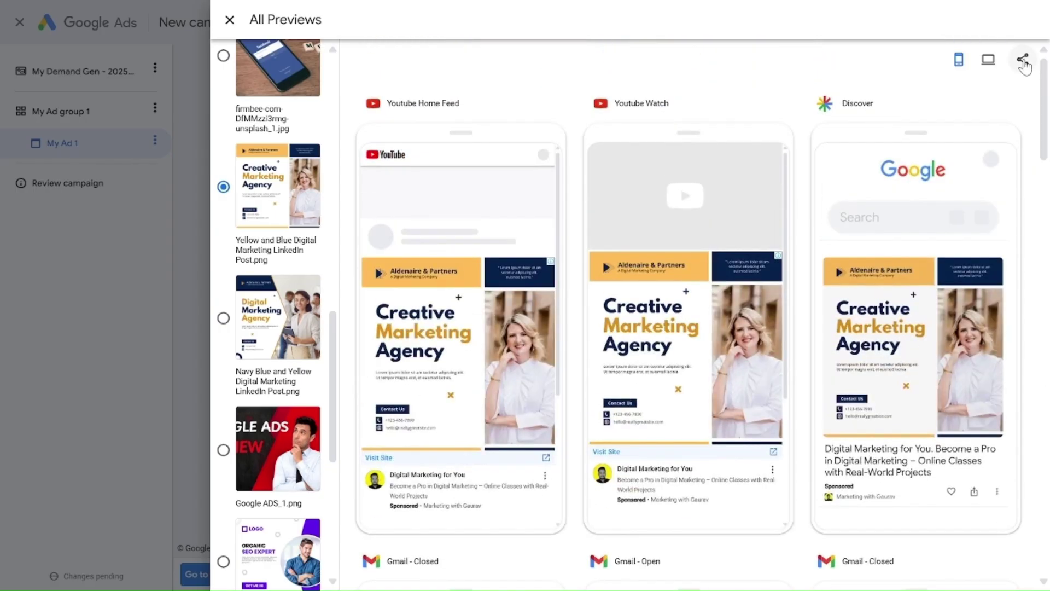
View the shareable preview link, close it, and look through the remaining Gmail and Display placements for the selected image.
{"action": "left_click", "coordinate": [1023, 60]}
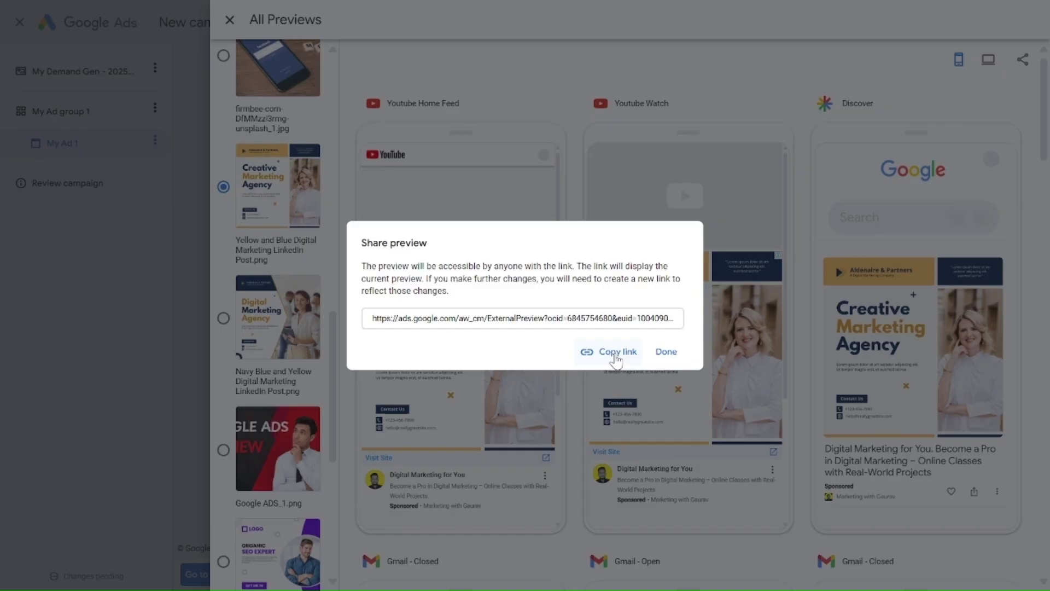
{"action": "left_click", "coordinate": [664, 352]}
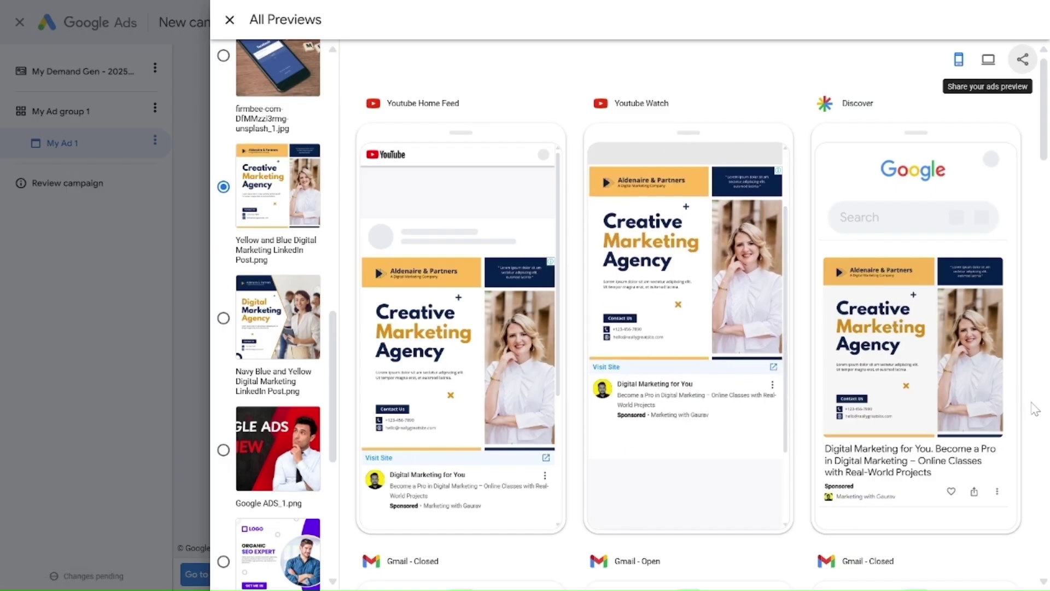
{"action": "scroll", "coordinate": [1032, 408], "scroll_direction": "down", "scroll_amount": 8}
{"action": "scroll", "coordinate": [1035, 410], "scroll_direction": "down", "scroll_amount": 1}
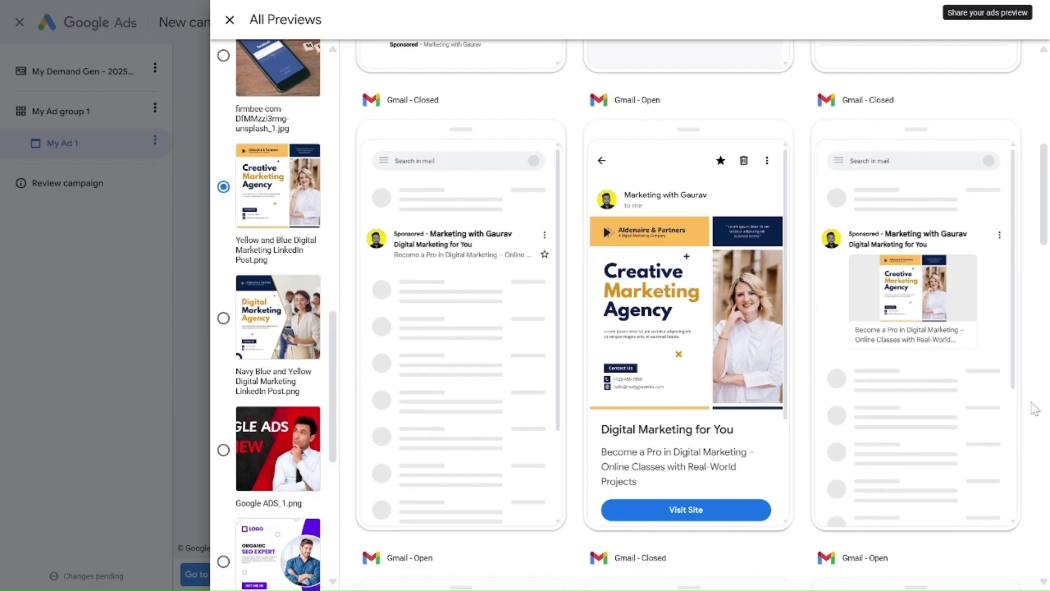
{"action": "scroll", "coordinate": [1035, 409], "scroll_direction": "down", "scroll_amount": 8}
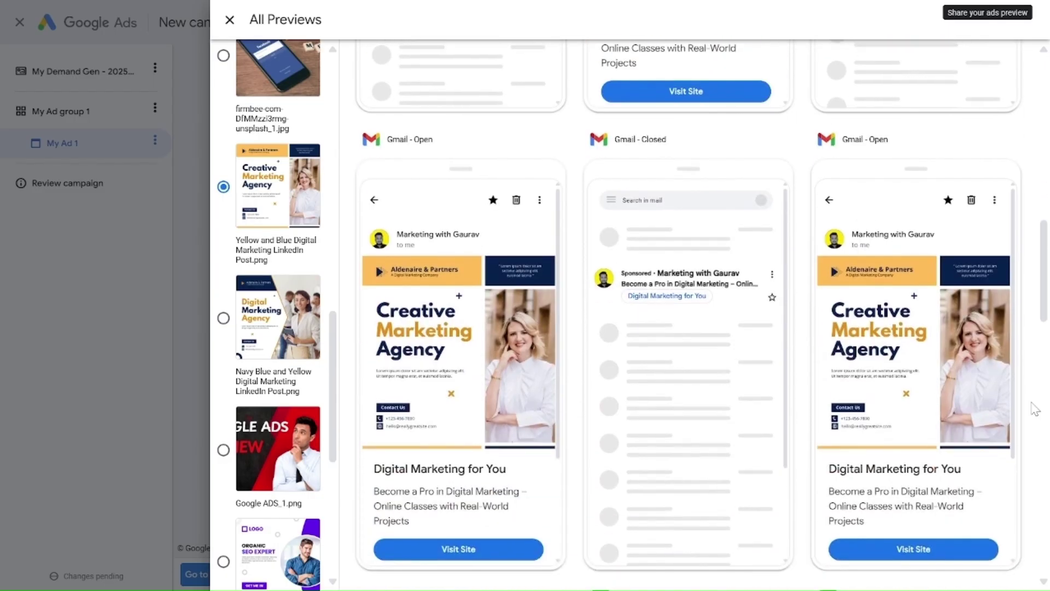
{"action": "scroll", "coordinate": [1035, 410], "scroll_direction": "down", "scroll_amount": 10}
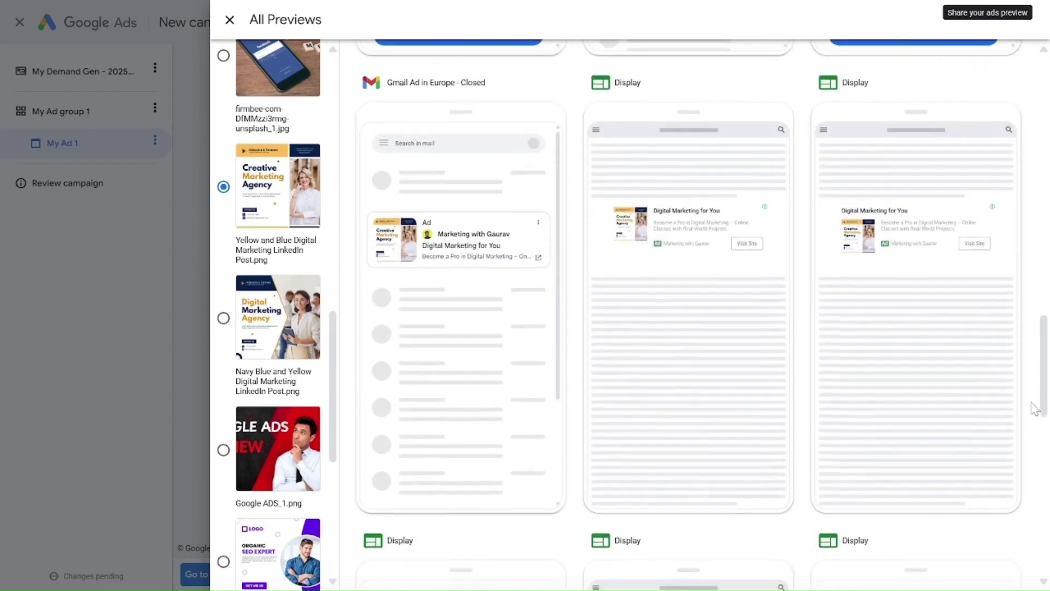
{"action": "scroll", "coordinate": [1035, 410], "scroll_direction": "down", "scroll_amount": 6}
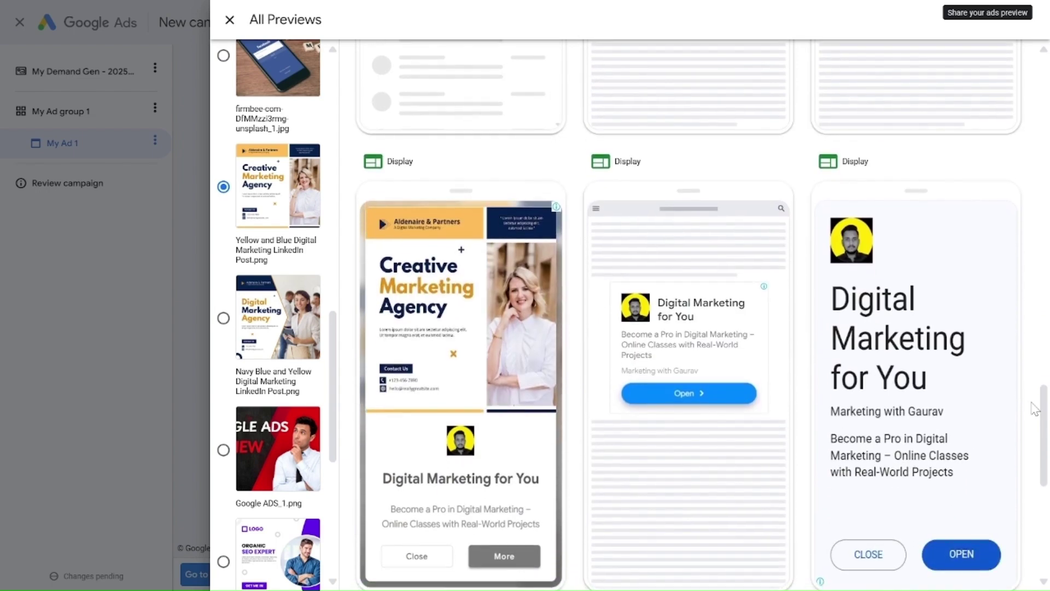
Look through the remaining Display placements for the selected image and close the ad previews.
{"action": "scroll", "coordinate": [1035, 409], "scroll_direction": "down", "scroll_amount": 7}
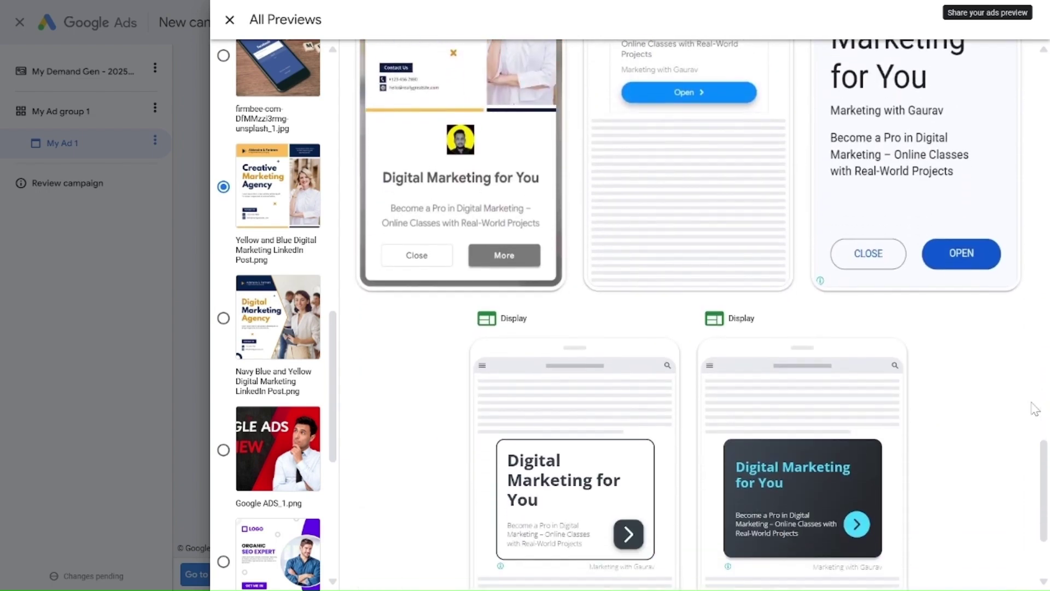
{"action": "scroll", "coordinate": [1035, 409], "scroll_direction": "down", "scroll_amount": 1}
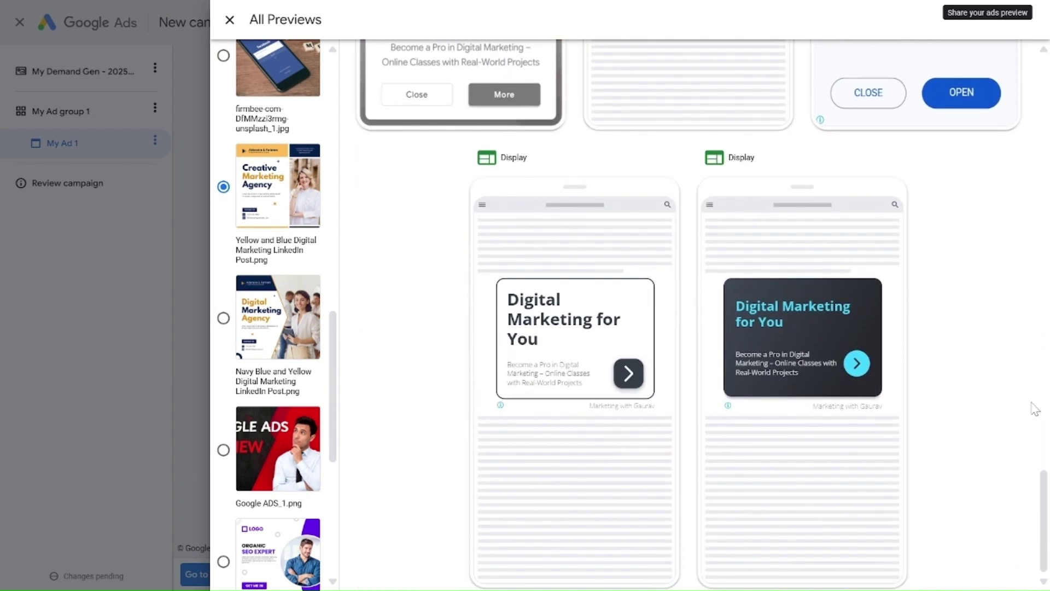
{"action": "scroll", "coordinate": [1035, 409], "scroll_direction": "up", "scroll_amount": 15}
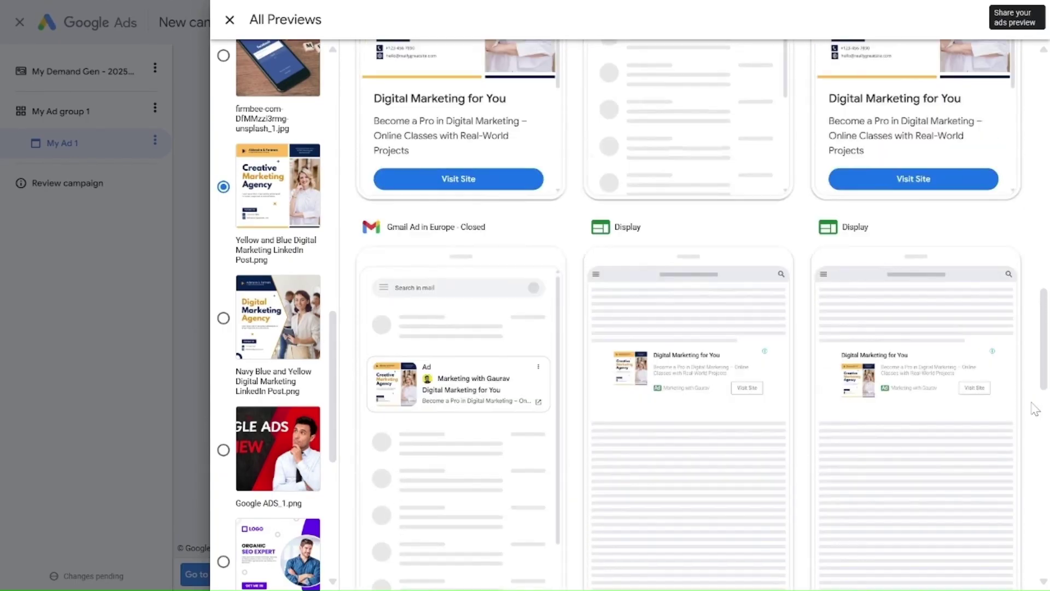
{"action": "scroll", "coordinate": [1035, 410], "scroll_direction": "up", "scroll_amount": 8}
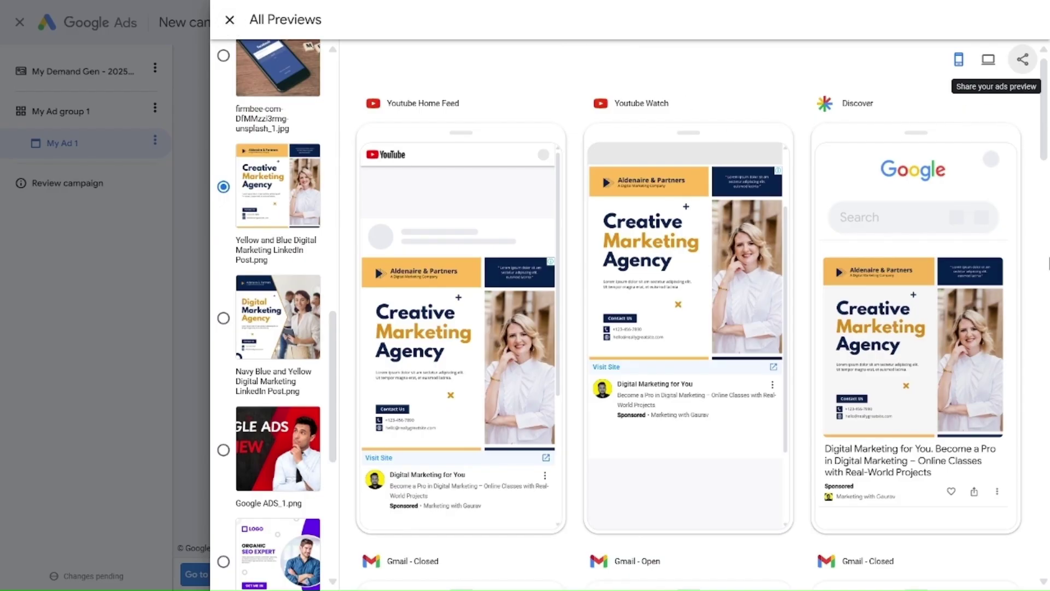
{"action": "left_click", "coordinate": [230, 22]}
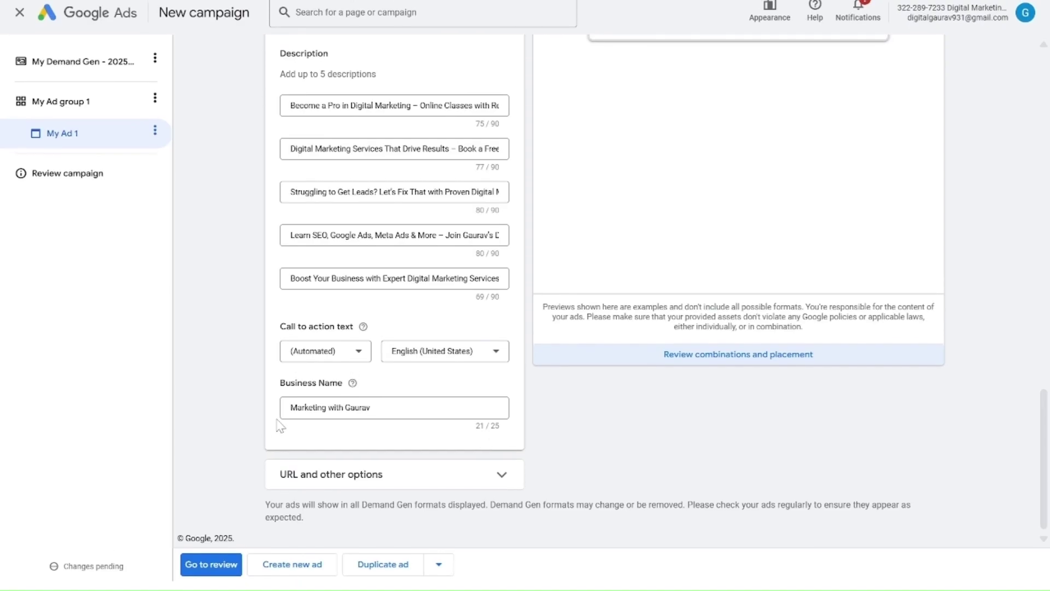
Check the ad's URL and other options without changing them and proceed to the campaign review.
{"action": "left_click", "coordinate": [336, 485]}
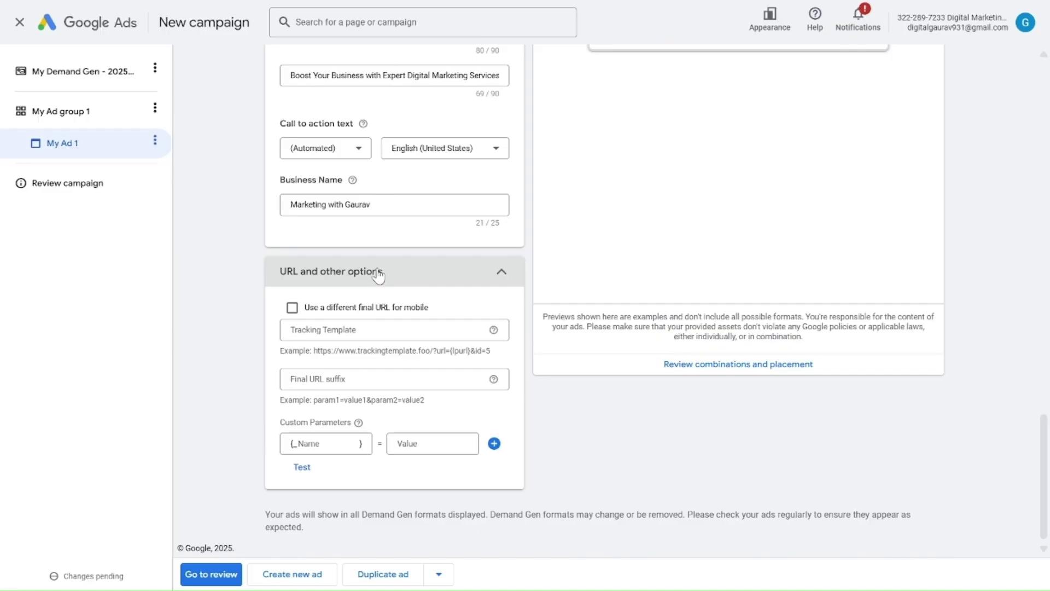
{"action": "left_click", "coordinate": [378, 276]}
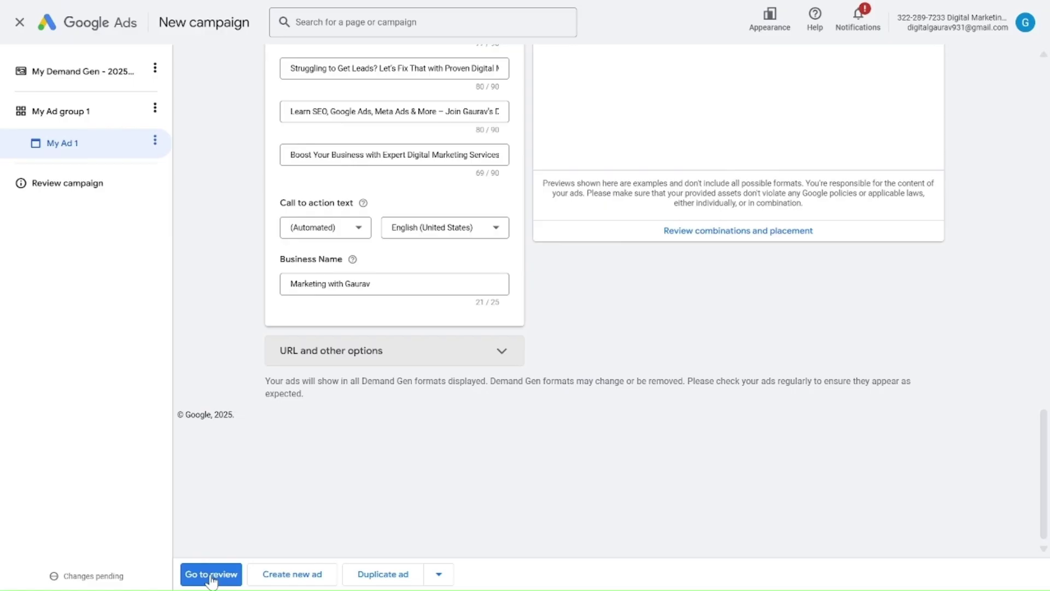
{"action": "left_click", "coordinate": [211, 577]}
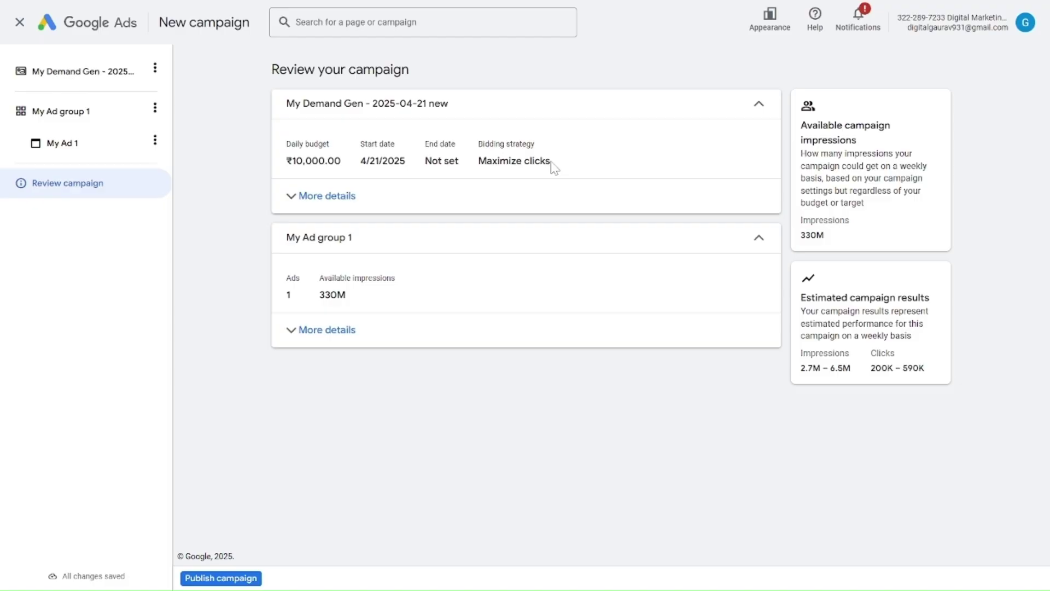
Expand the details of the campaign and of My Ad group 1 and read through the reviewed settings.
{"action": "left_click", "coordinate": [331, 203]}
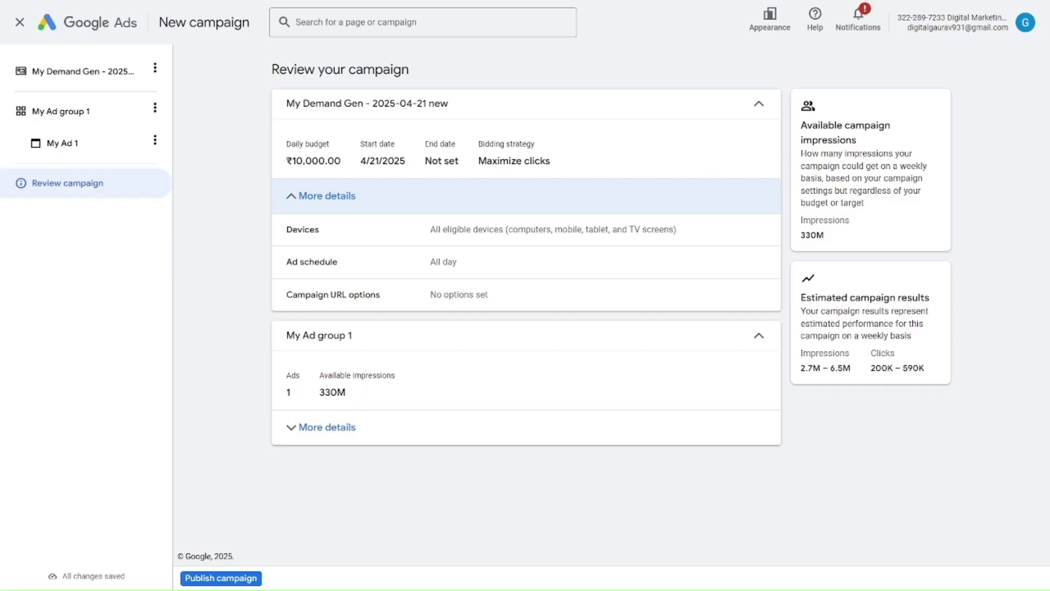
{"action": "left_click", "coordinate": [301, 435]}
{"action": "scroll", "coordinate": [301, 437], "scroll_direction": "down", "scroll_amount": 3}
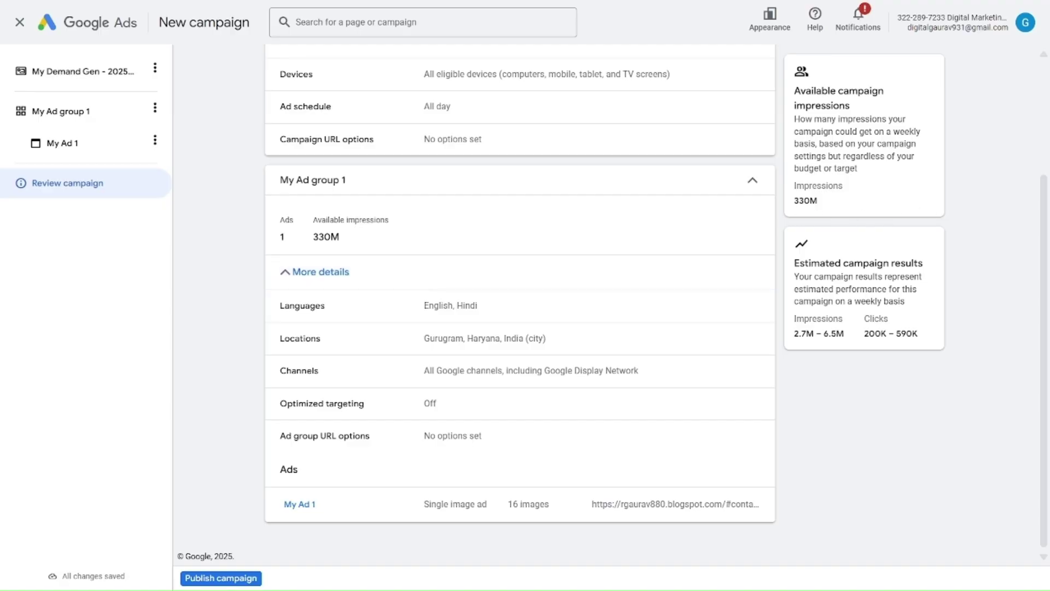
Examine the available weekly impressions and the estimated campaign impressions and clicks in the review.
{"action": "double_click", "coordinate": [807, 204]}
{"action": "left_click", "coordinate": [951, 214]}
{"action": "left_click_drag", "start_coordinate": [799, 263], "coordinate": [933, 274]}
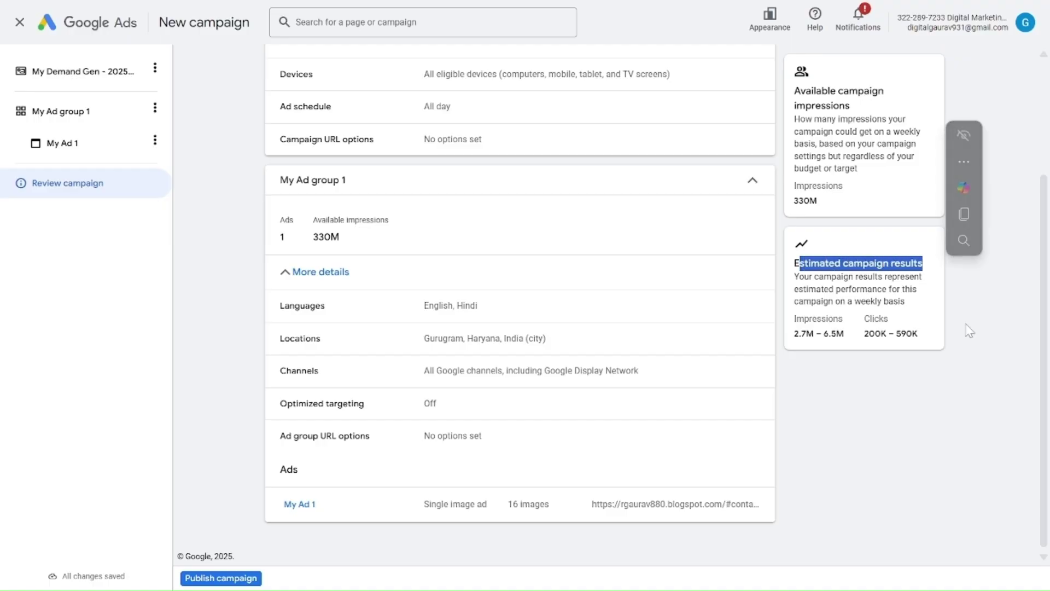
{"action": "double_click", "coordinate": [802, 334]}
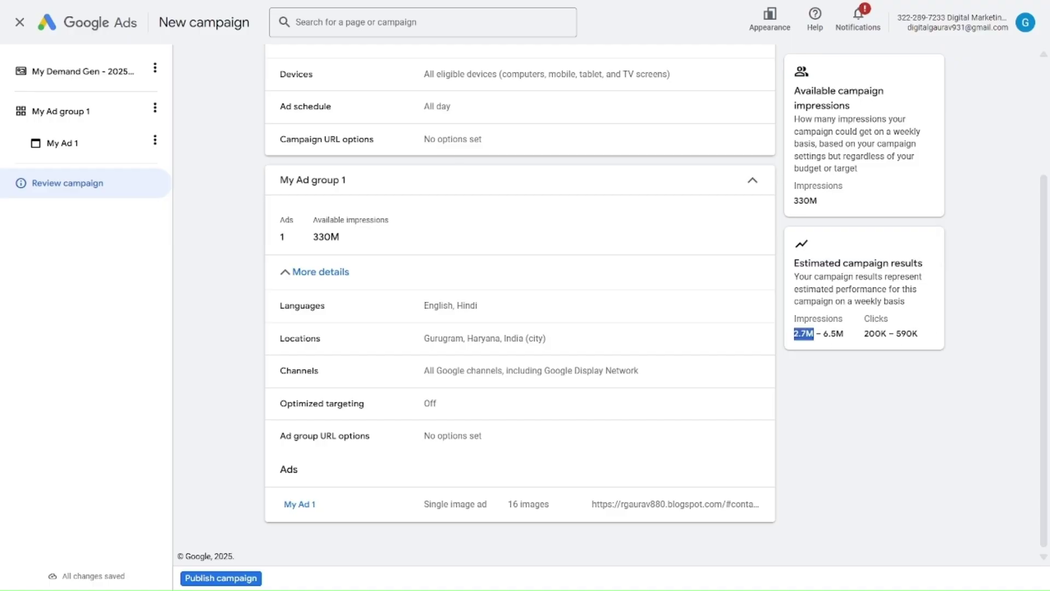
{"action": "double_click", "coordinate": [834, 334]}
{"action": "left_click", "coordinate": [901, 389]}
{"action": "triple_click", "coordinate": [881, 333]}
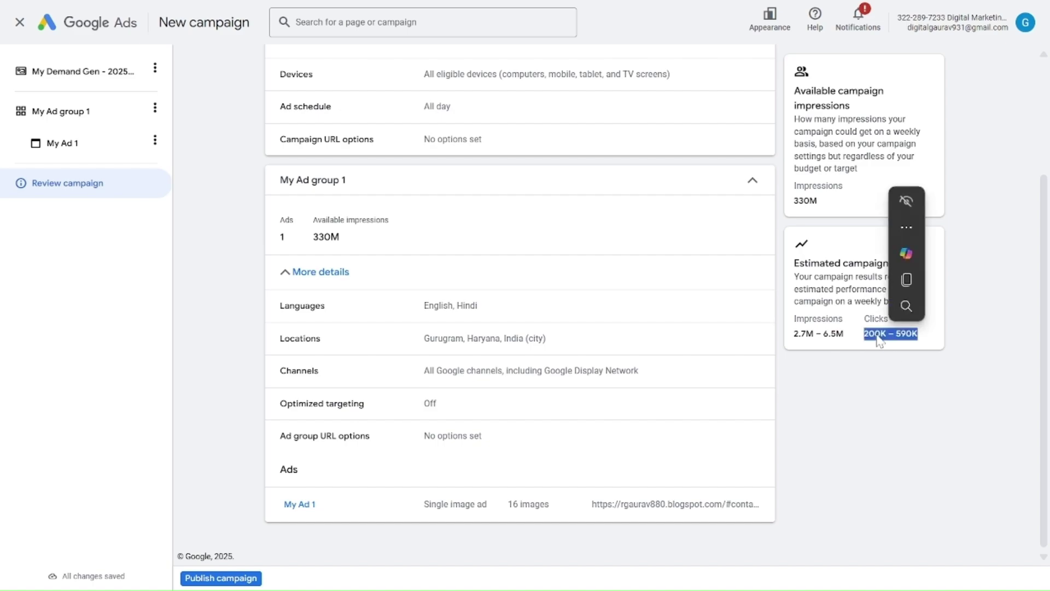
{"action": "left_click", "coordinate": [949, 372]}
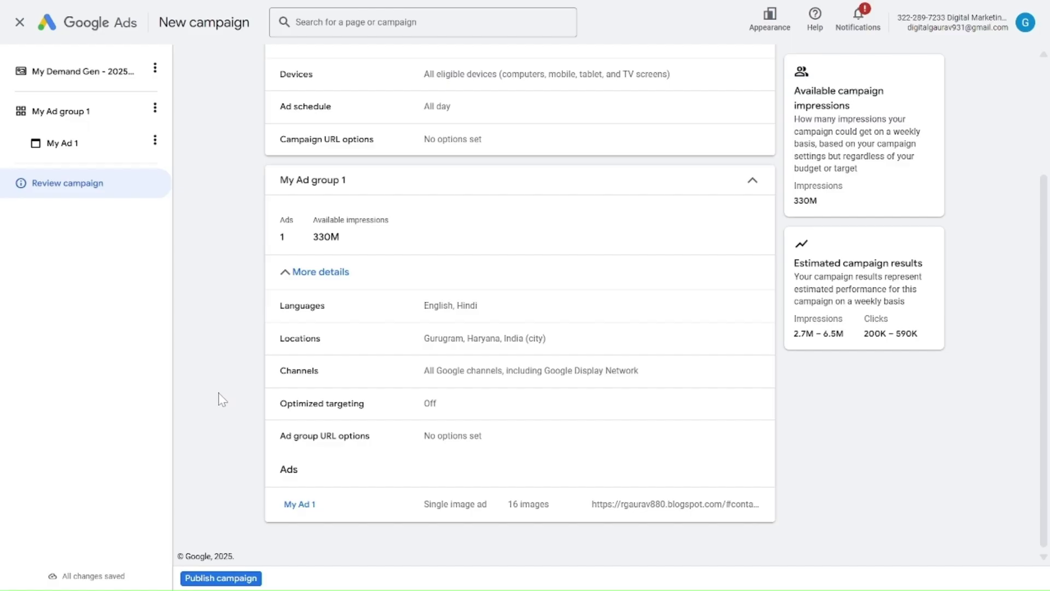
Publish the campaign and check its creation and policy review stages in the diagnostic insights.
{"action": "left_click", "coordinate": [207, 580]}
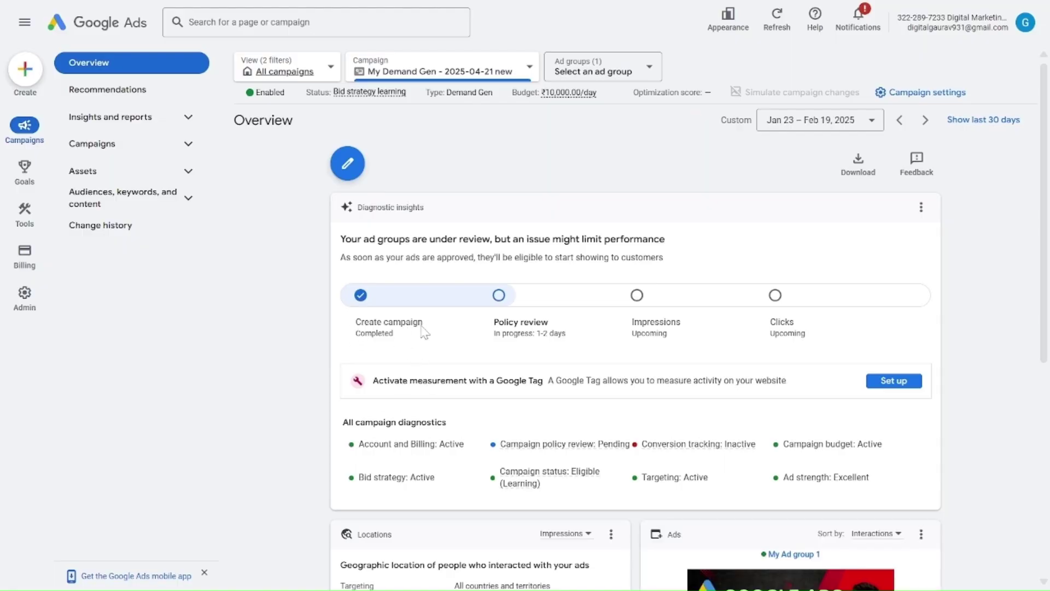
{"action": "left_click_drag", "start_coordinate": [361, 344], "coordinate": [404, 346]}
{"action": "left_click_drag", "start_coordinate": [495, 339], "coordinate": [555, 328]}
{"action": "left_click", "coordinate": [519, 328]}
Open the list of campaigns, dismiss the new metric notice and examine the performance columns of the published campaign.
{"action": "left_click", "coordinate": [92, 143]}
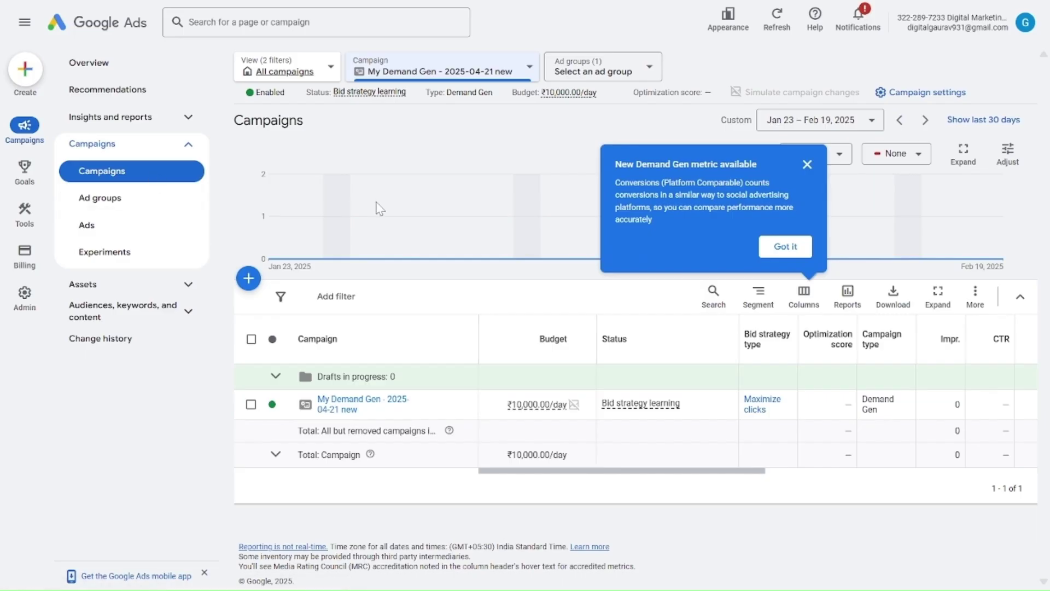
{"action": "left_click", "coordinate": [807, 164]}
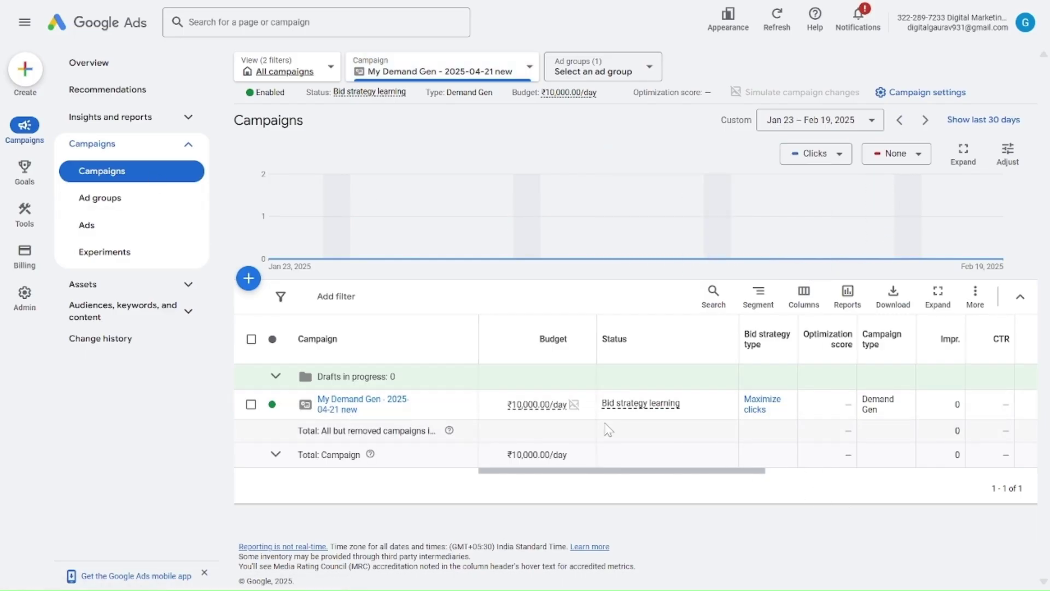
{"action": "scroll", "coordinate": [610, 426], "scroll_direction": "right", "scroll_amount": 3}
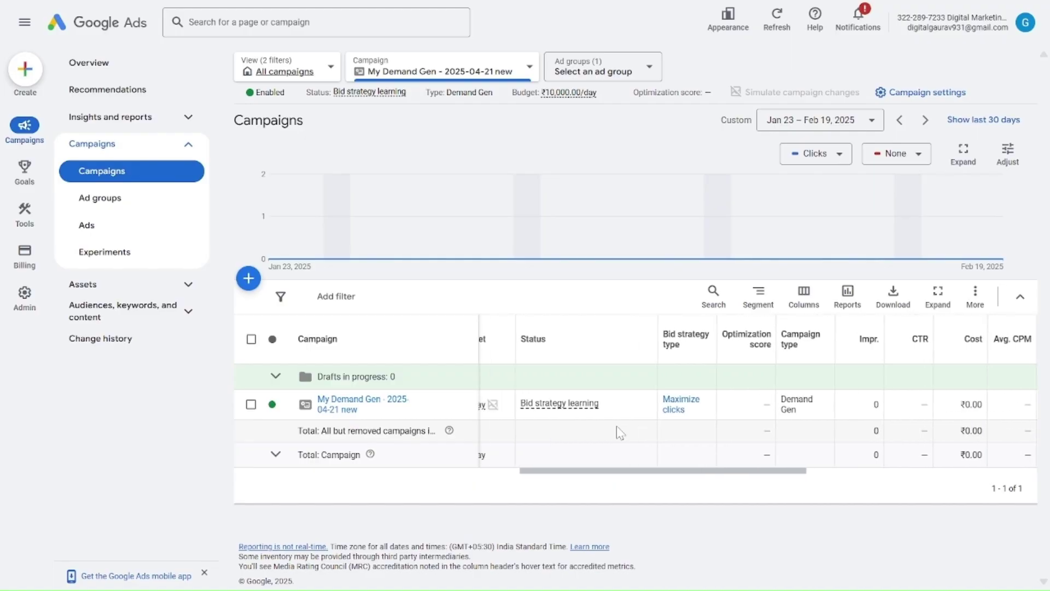
{"action": "scroll", "coordinate": [620, 432], "scroll_direction": "right", "scroll_amount": 4}
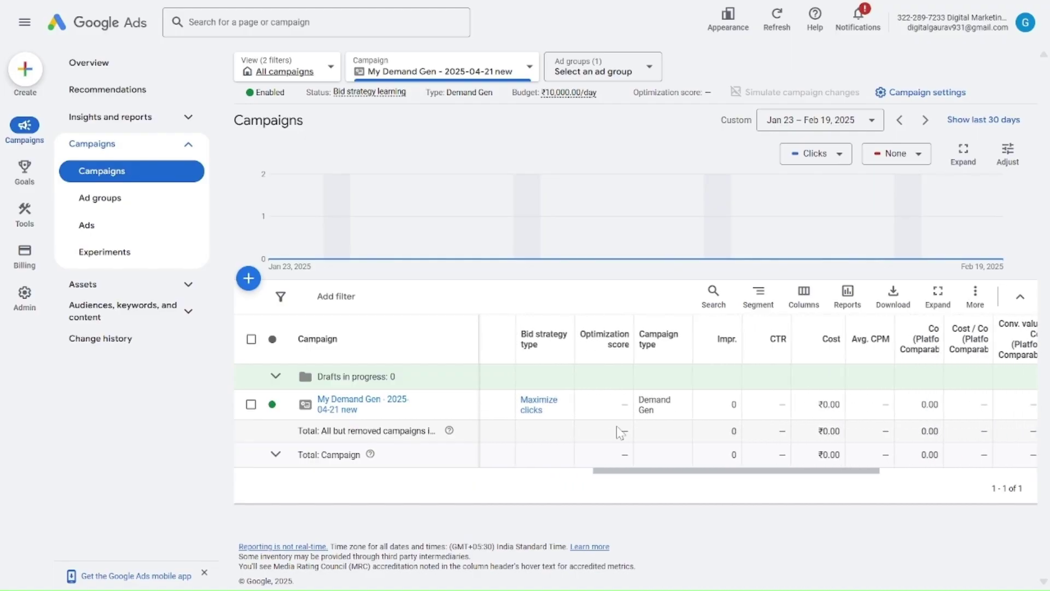
{"action": "scroll", "coordinate": [620, 432], "scroll_direction": "right", "scroll_amount": 3}
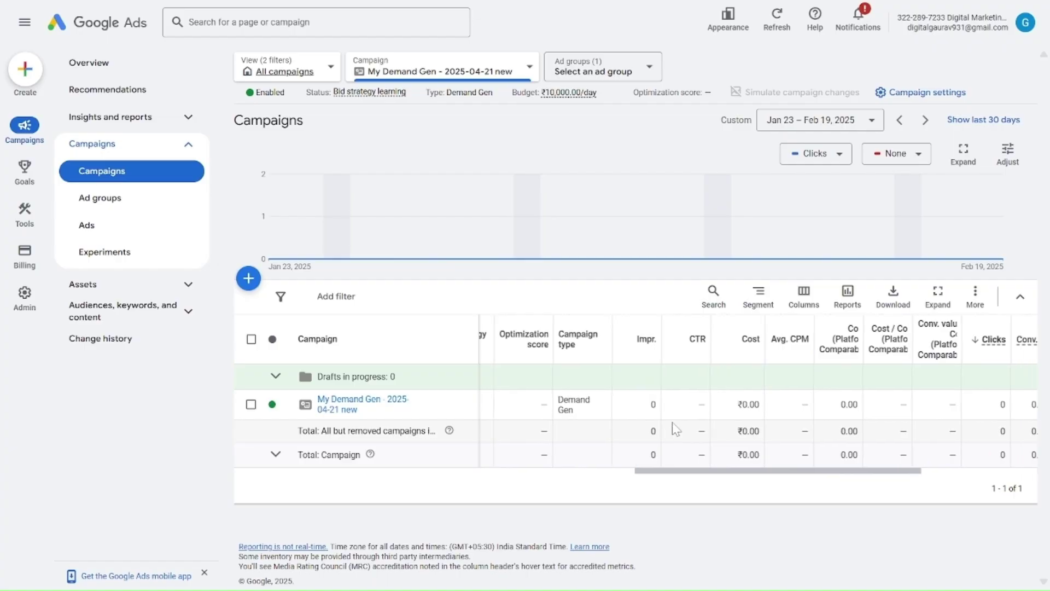
{"action": "scroll", "coordinate": [676, 429], "scroll_direction": "right", "scroll_amount": 4}
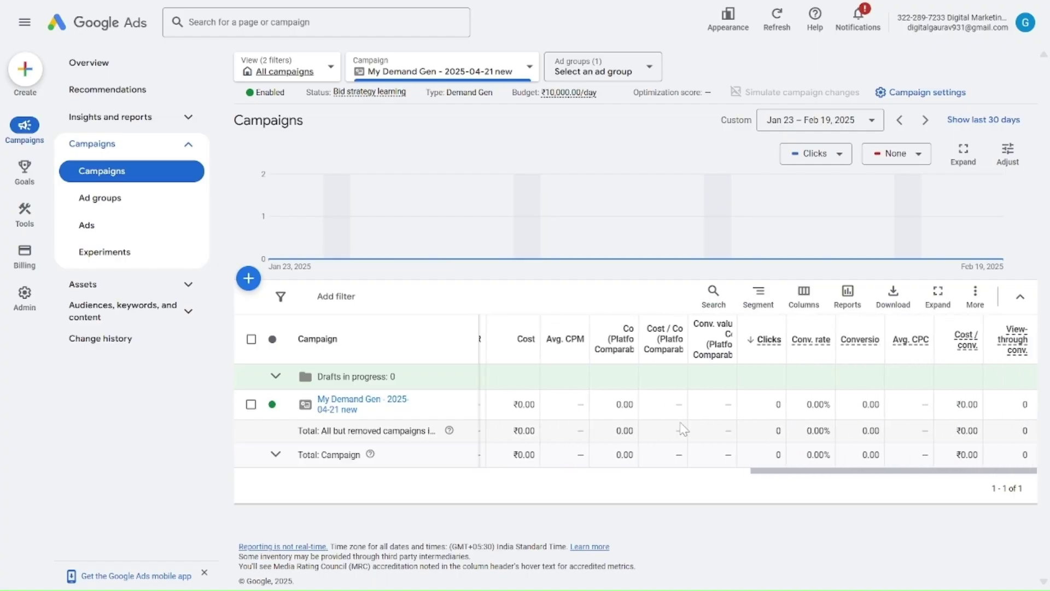
{"action": "scroll", "coordinate": [892, 411], "scroll_direction": "left", "scroll_amount": 7}
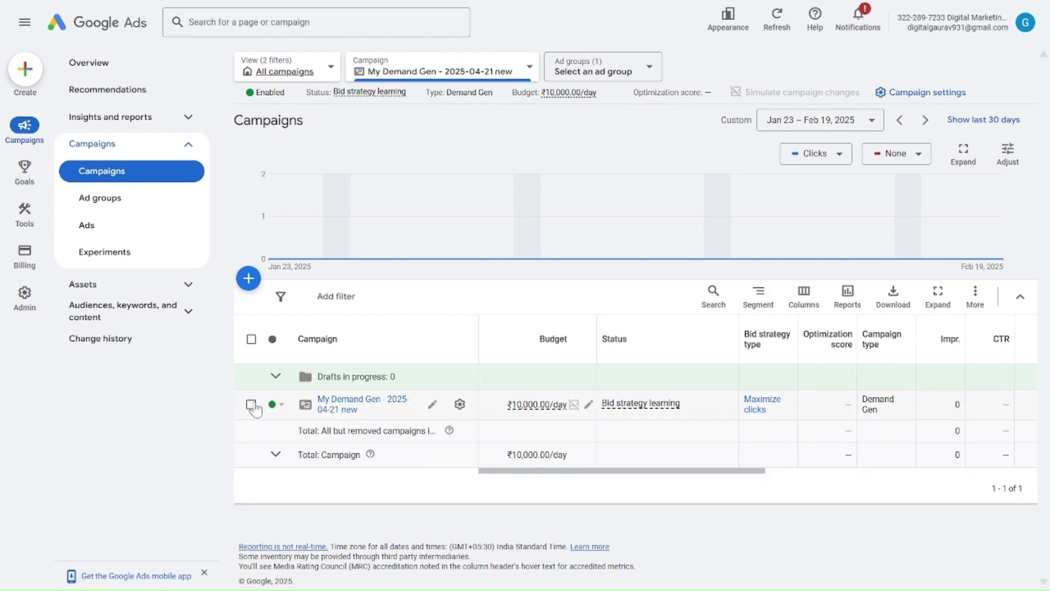
View the download formats and the predefined report categories available for the campaign table, choosing none.
{"action": "left_click", "coordinate": [888, 307]}
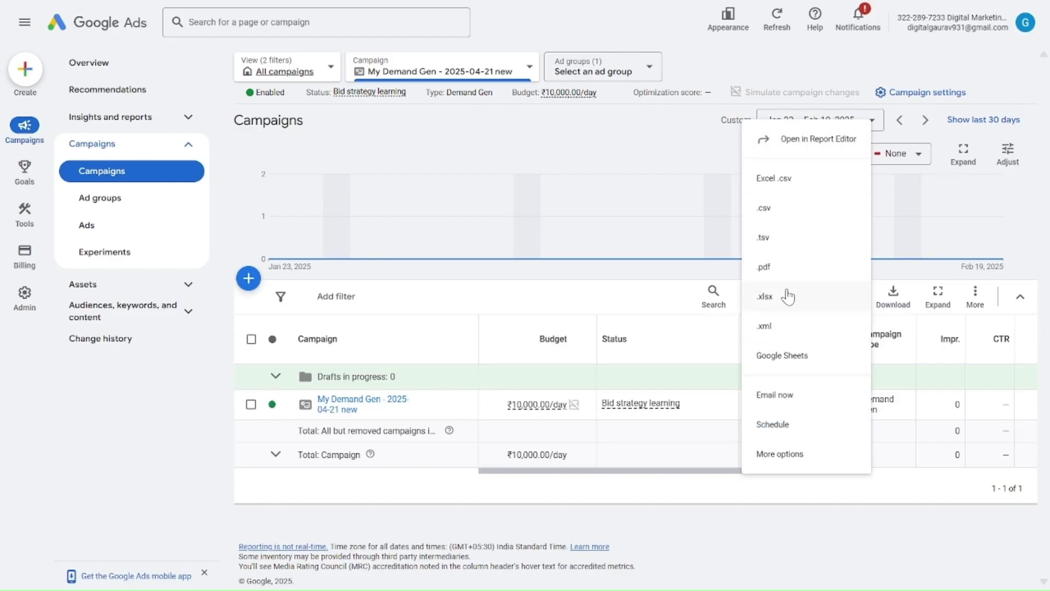
{"action": "left_click", "coordinate": [682, 149]}
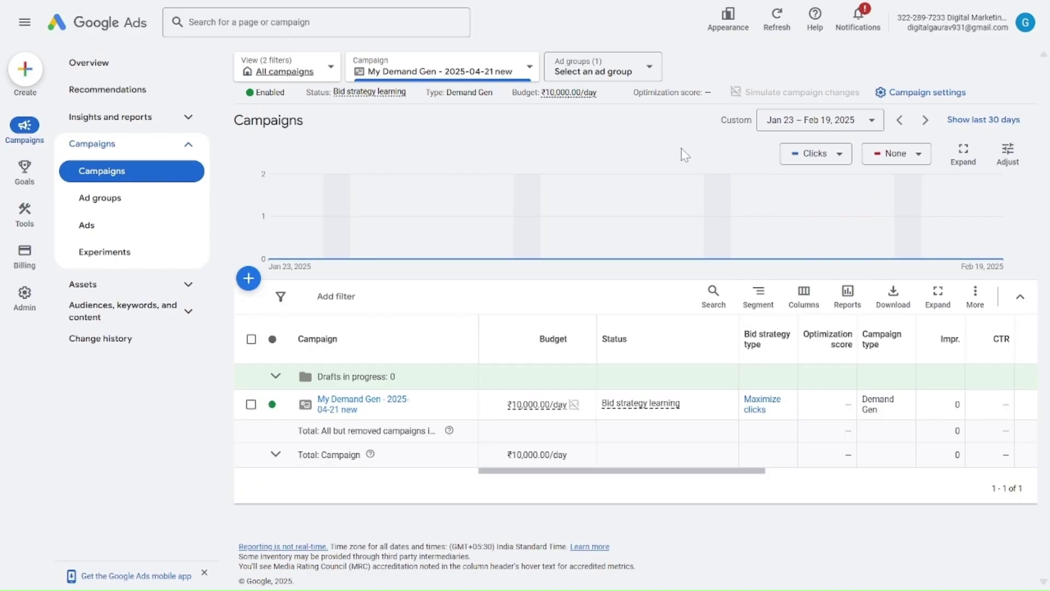
{"action": "left_click", "coordinate": [893, 290]}
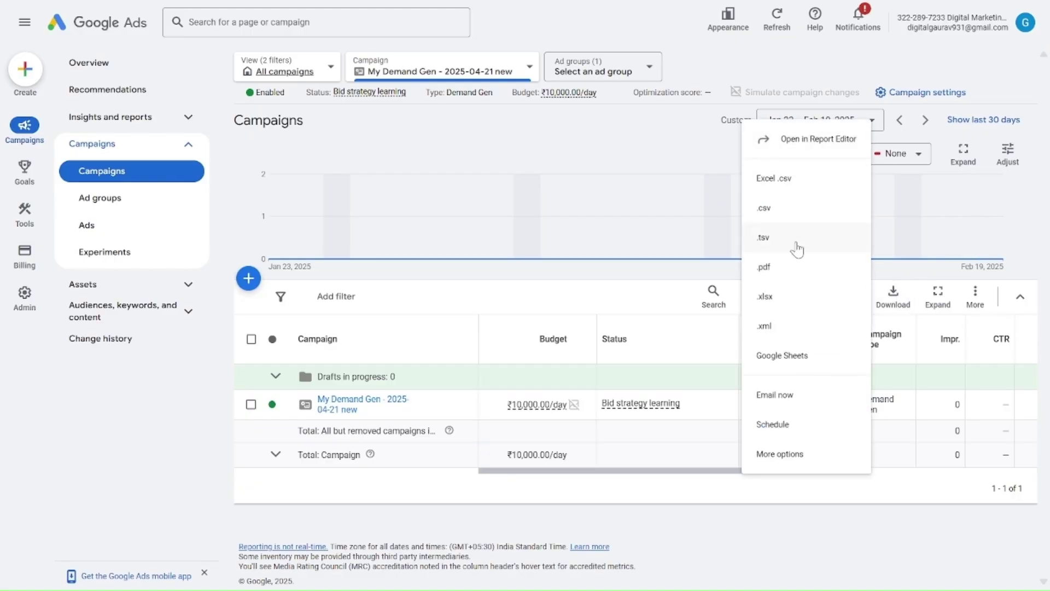
{"action": "left_click", "coordinate": [684, 142]}
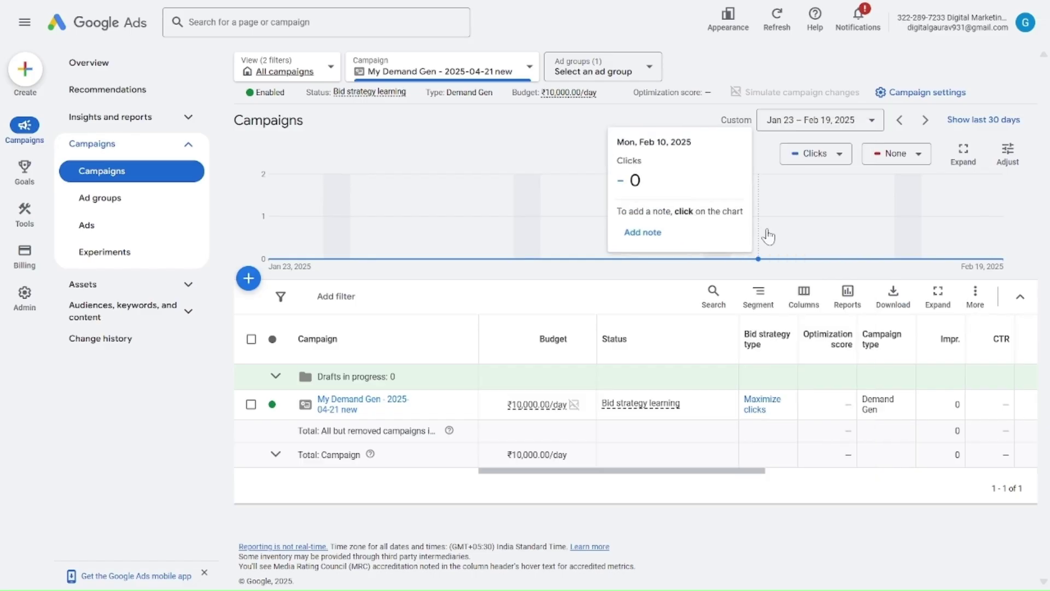
{"action": "left_click", "coordinate": [848, 296]}
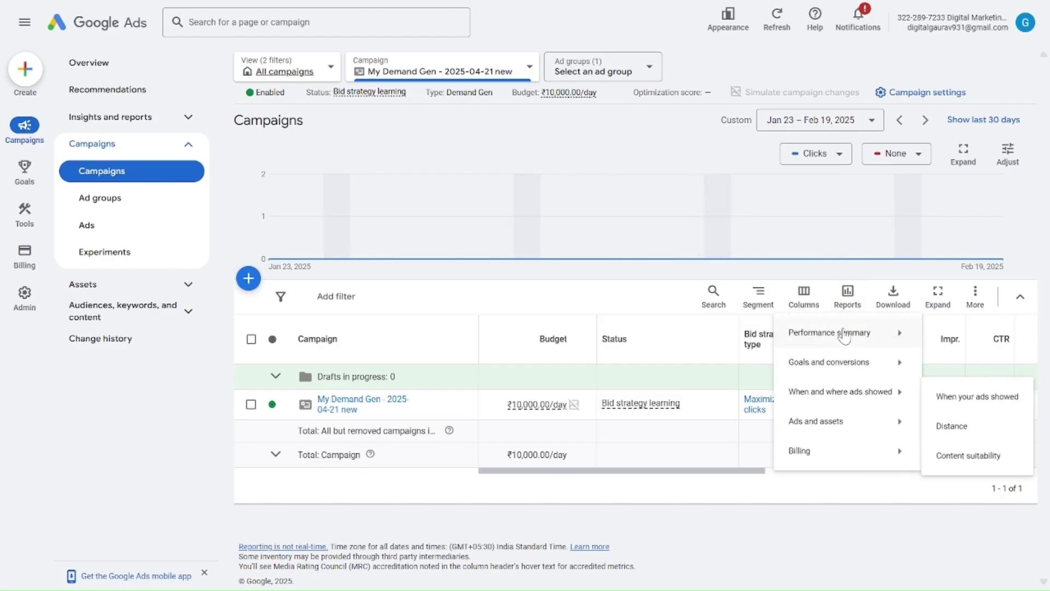
{"action": "mouse_move", "coordinate": [853, 463]}
{"action": "left_click", "coordinate": [208, 449]}
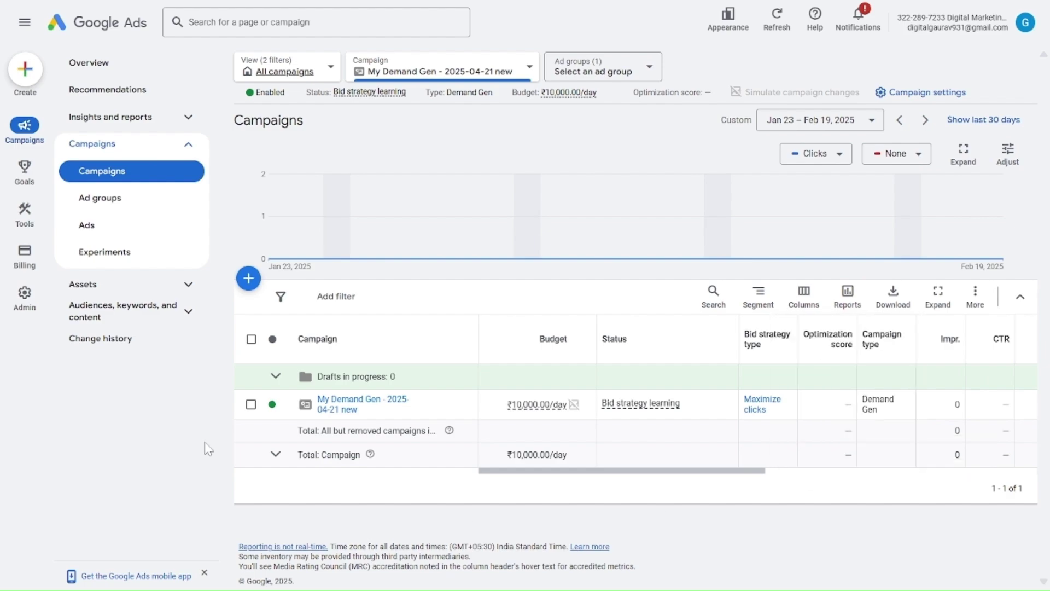